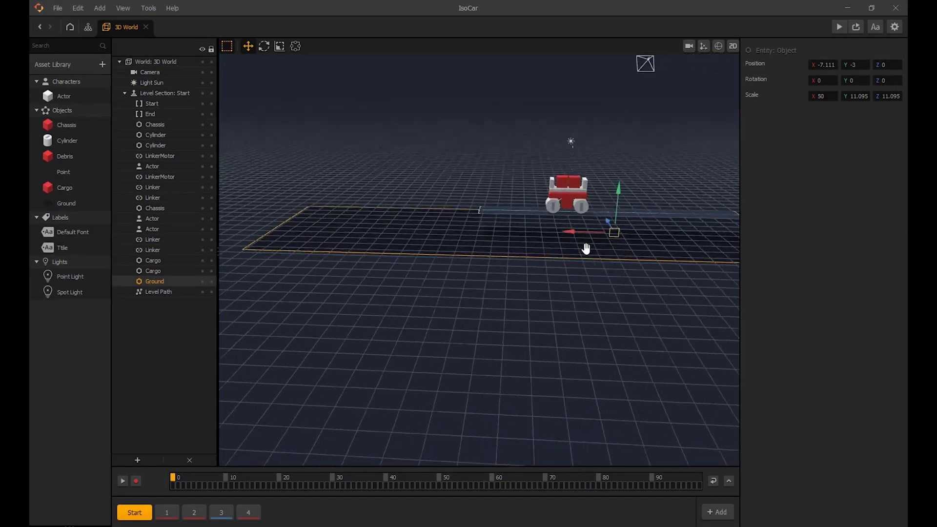
# Preview the Iso Car template, play a round of the game, and close the preview.
pyautogui.moveTo(614, 296); pyautogui.dragTo(502, 424)
pyautogui.moveTo(563, 220); pyautogui.dragTo(570, 216)
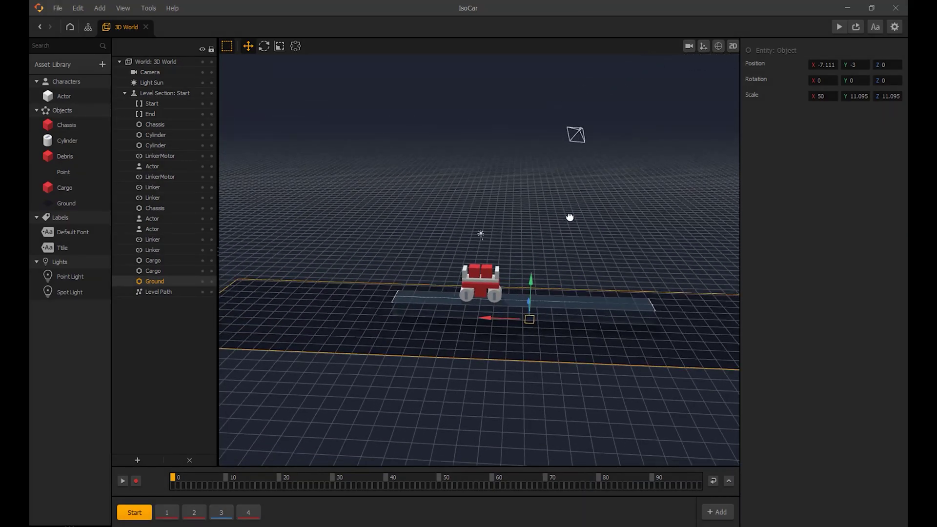
pyautogui.click(839, 28)
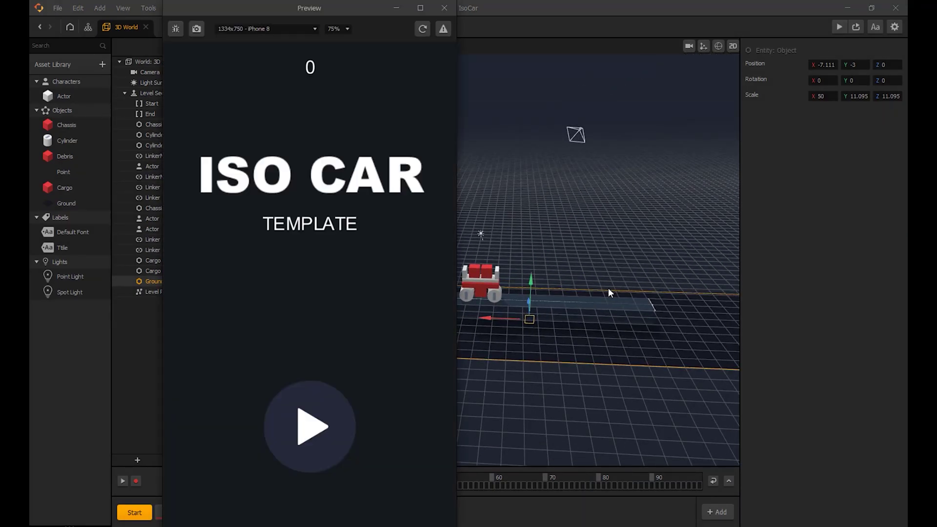
pyautogui.click(292, 445)
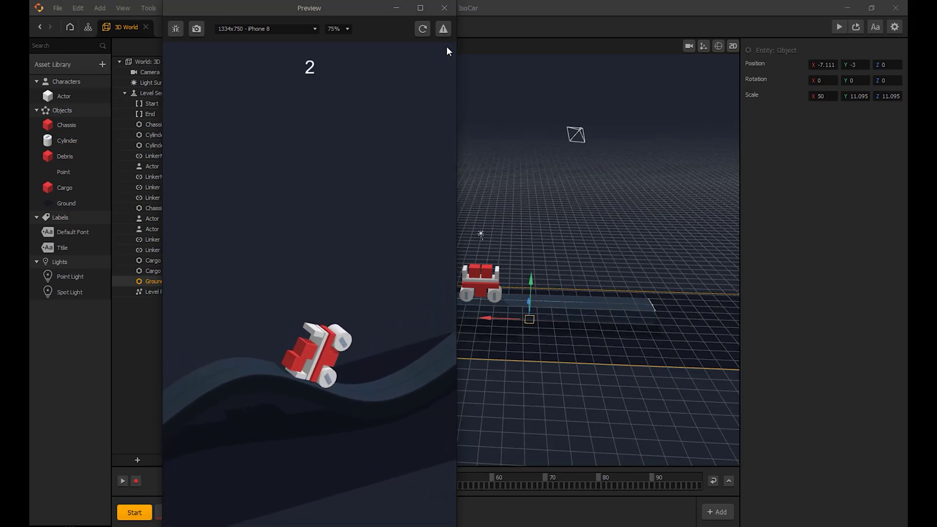
pyautogui.click(444, 8)
# Import Jeep.obj from the Car Tutorial folder into the 3D World scene.
pyautogui.click(552, 228)
pyautogui.scroll(6, 565, 287)
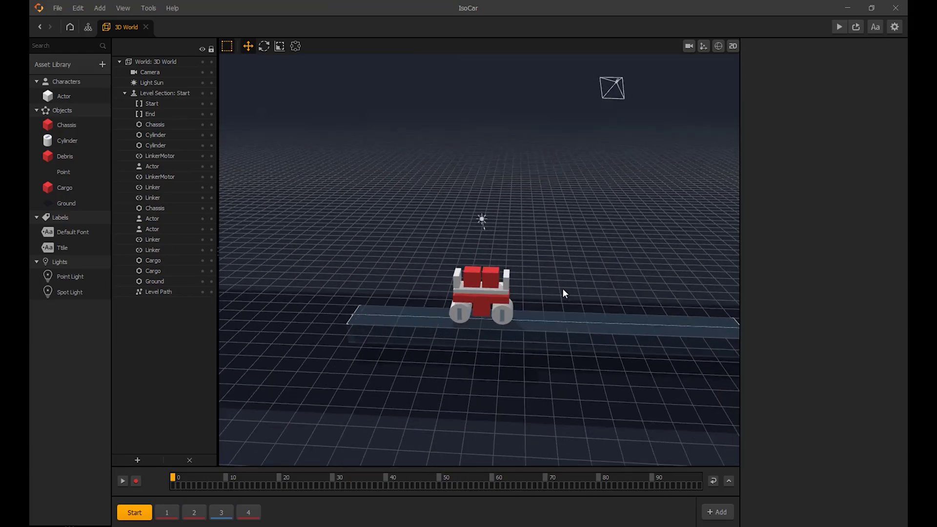
pyautogui.moveTo(564, 255); pyautogui.dragTo(508, 264, button='middle')
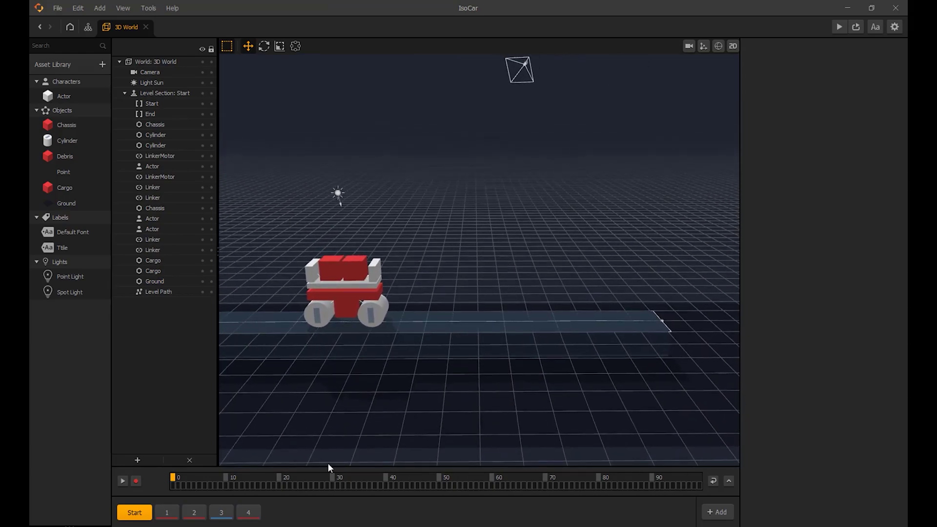
pyautogui.hotkey('alt', 'Tab')
pyautogui.moveTo(210, 161); pyautogui.dragTo(600, 168)
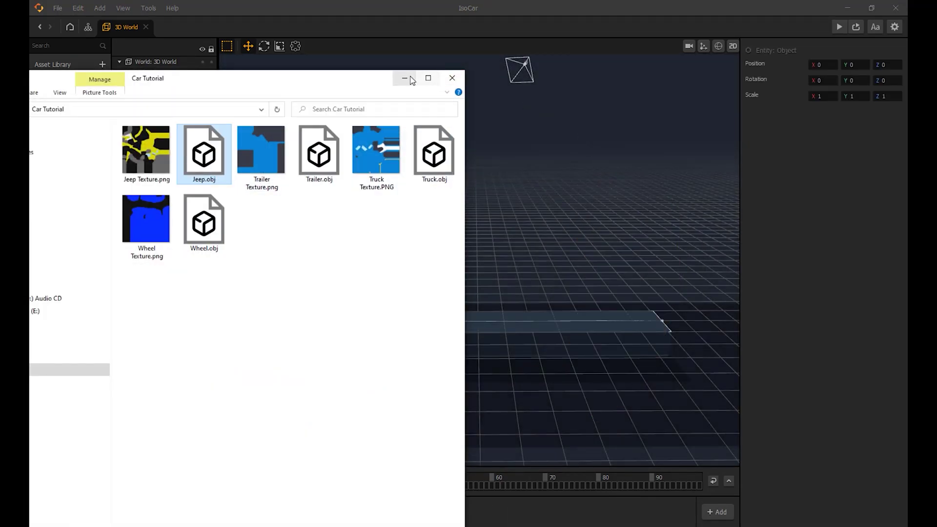
pyautogui.hotkey('alt', 'Tab')
# Apply Jeep Texture.png from the Car Tutorial folder as the Jeep.obj asset's 3D model texture.
pyautogui.click(74, 218)
pyautogui.click(783, 309)
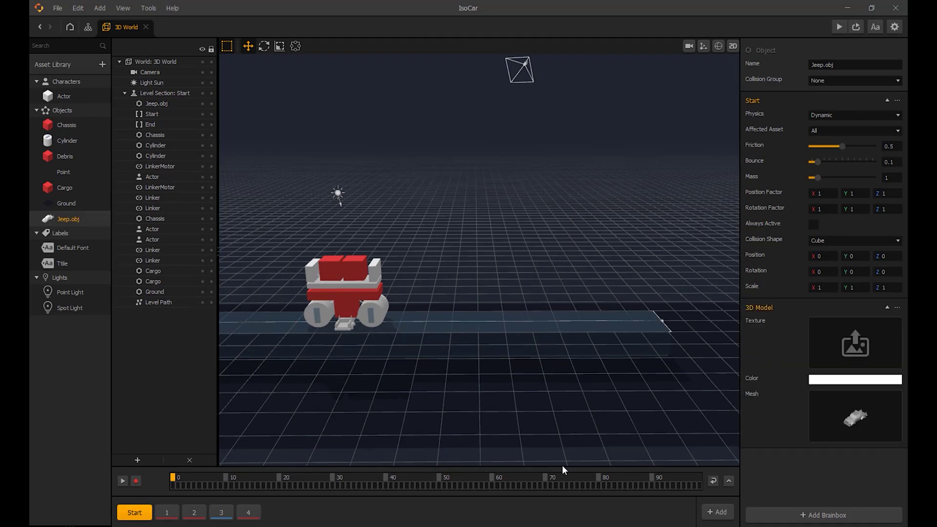
pyautogui.hotkey('alt', 'Tab')
pyautogui.moveTo(146, 151); pyautogui.dragTo(858, 350)
pyautogui.hotkey('alt', 'Tab')
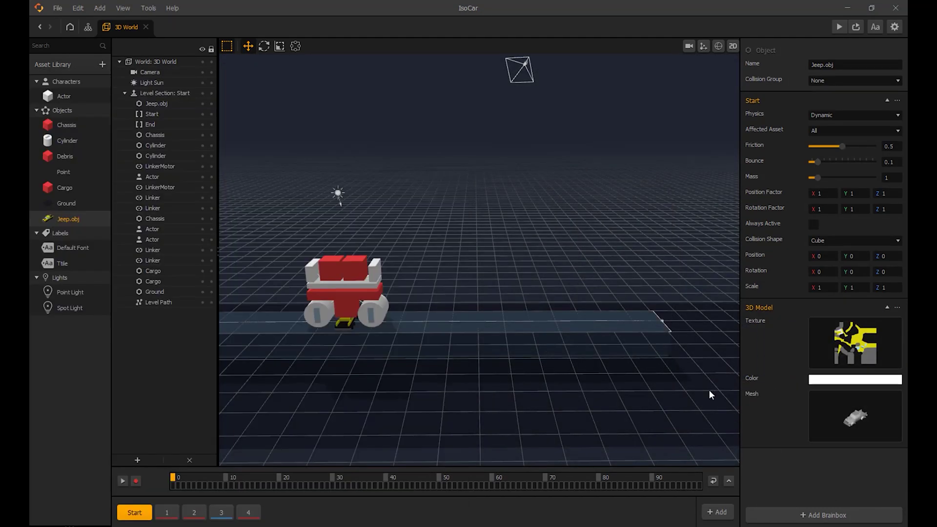
# Move the jeep clear of the red car to about X -11.8, Y 2.9, and set its Y rotation to 90.
pyautogui.moveTo(343, 326); pyautogui.dragTo(533, 319)
pyautogui.write('9')
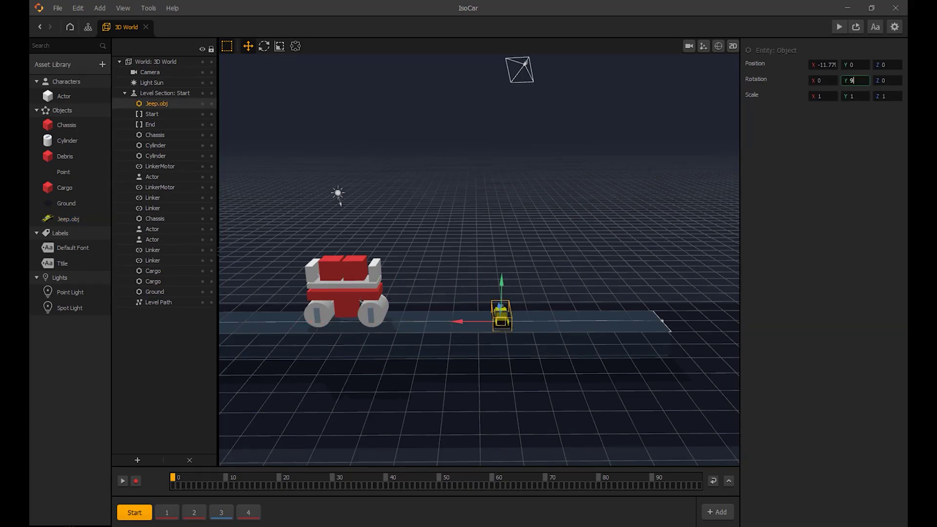
pyautogui.write('0')
pyautogui.moveTo(501, 286); pyautogui.dragTo(506, 241)
pyautogui.click(539, 243)
# Try scaling the jeep to 3 on all axes.
pyautogui.scroll(2, 546, 261)
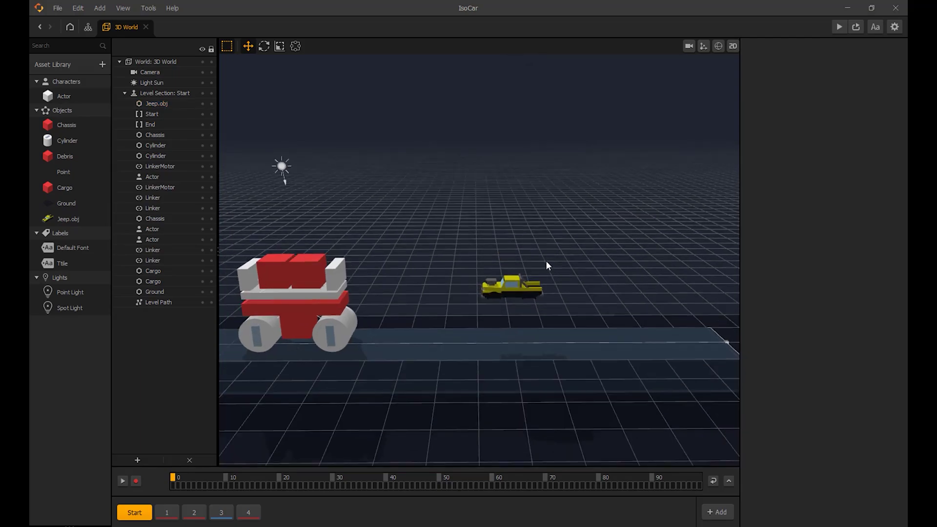
pyautogui.scroll(2, 546, 265)
pyautogui.click(542, 290)
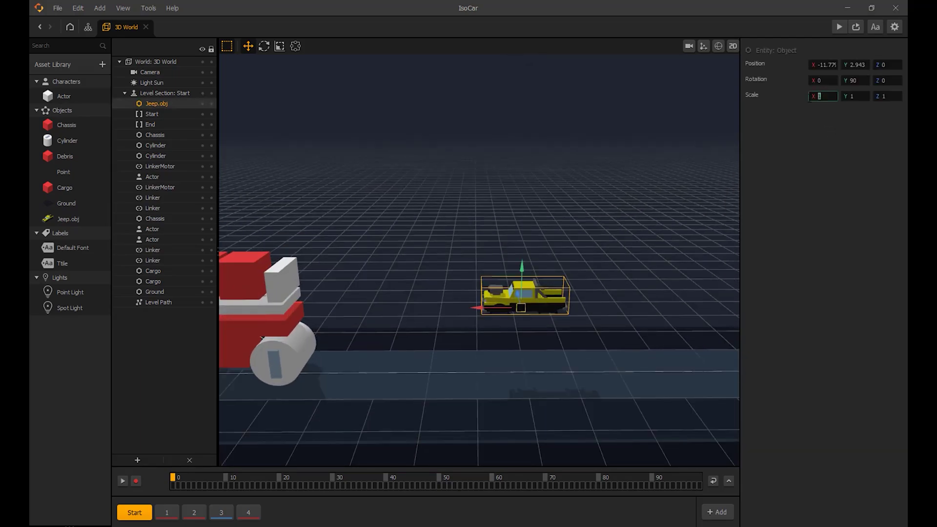
pyautogui.press('Tab')
pyautogui.write('3')
pyautogui.press('Tab')
pyautogui.write('3')
pyautogui.click(846, 146)
pyautogui.scroll(-3, 571, 200)
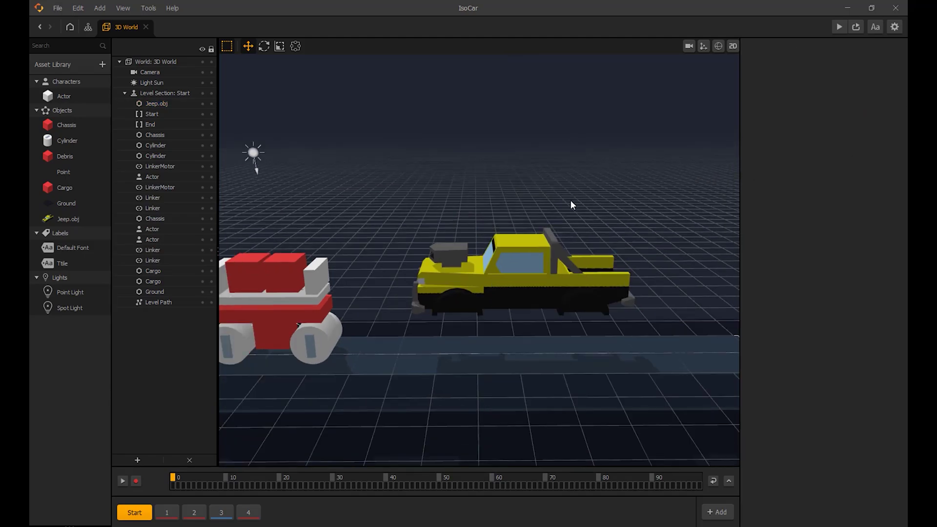
# Set the jeep's scale to 2.5 on all three axes.
pyautogui.moveTo(668, 215); pyautogui.dragTo(625, 198, button='middle')
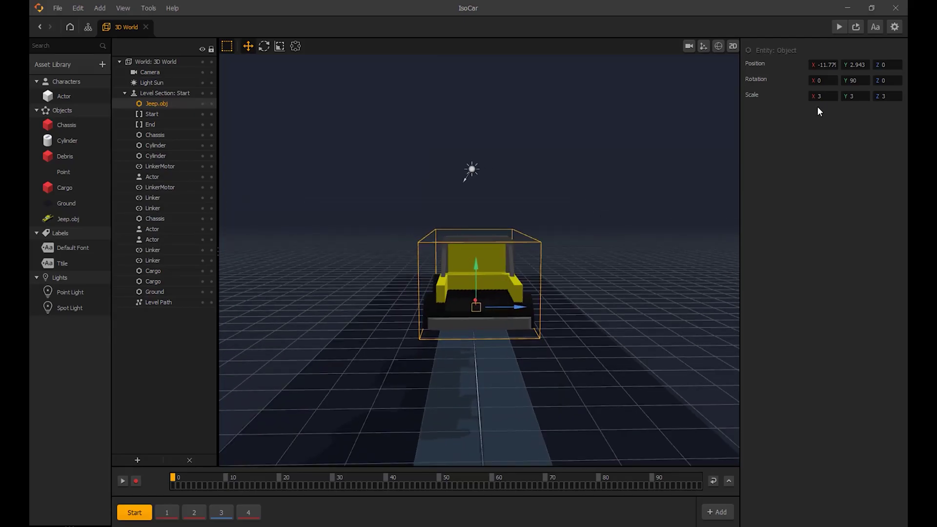
pyautogui.write('2.5')
pyautogui.press('Tab')
pyautogui.write('2.5')
pyautogui.press('Tab')
pyautogui.press('Return')
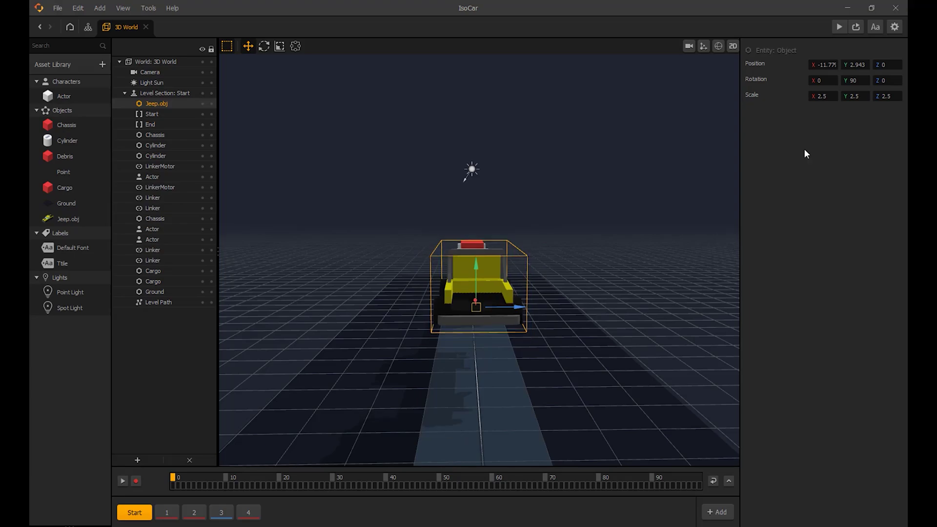
# Lower the jeep closer to the track along the vertical axis.
pyautogui.click(607, 228)
pyautogui.moveTo(606, 229); pyautogui.dragTo(590, 224, button='middle')
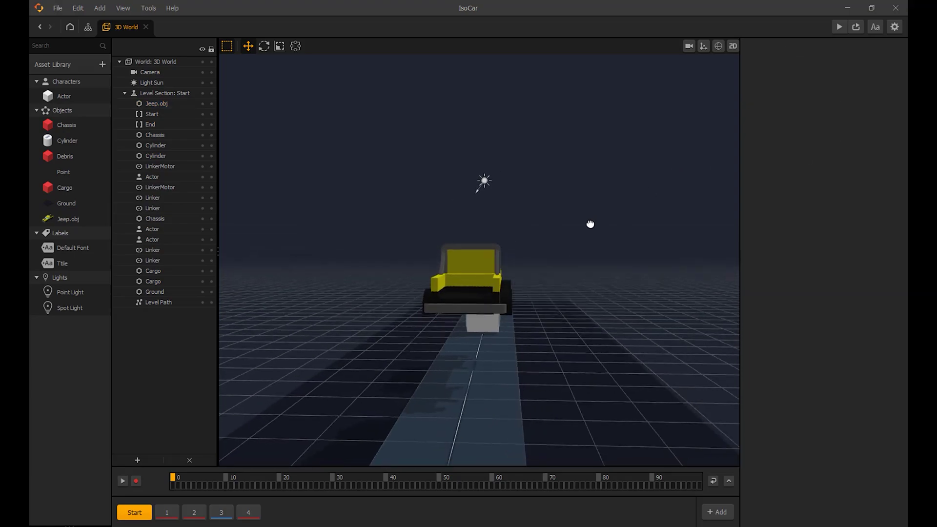
pyautogui.click(464, 264)
pyautogui.moveTo(476, 259); pyautogui.dragTo(483, 285)
pyautogui.click(581, 256)
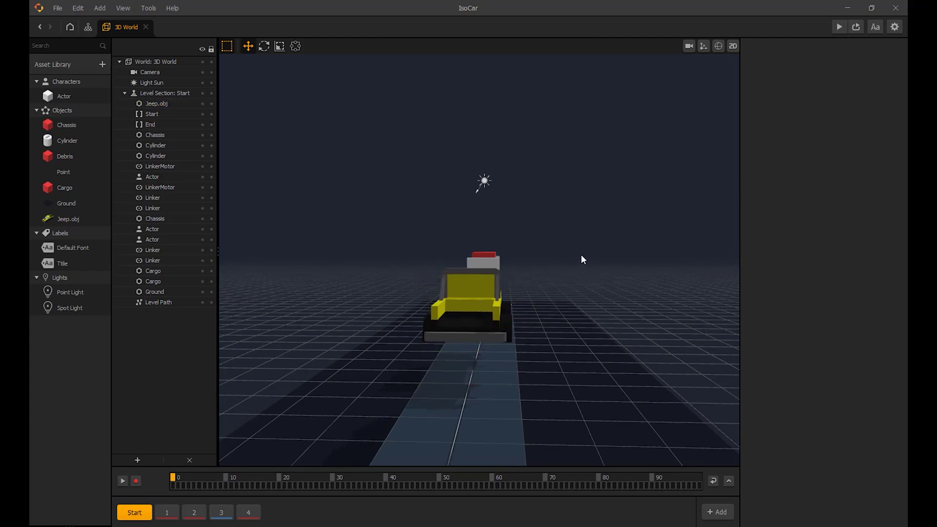
# Import Wheel.obj from the Car Tutorial folder into the 3D World scene.
pyautogui.moveTo(581, 259); pyautogui.dragTo(530, 348, button='middle')
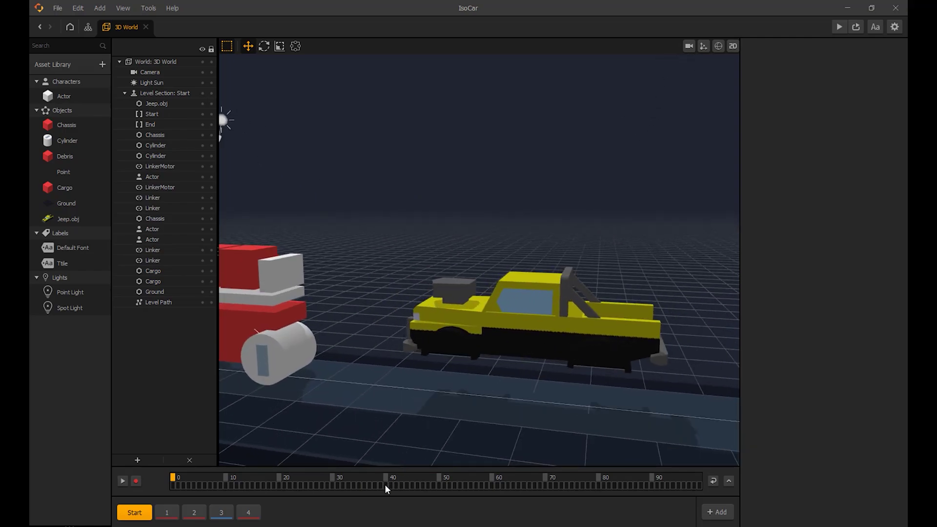
pyautogui.hotkey('alt', 'Tab')
pyautogui.moveTo(204, 215); pyautogui.dragTo(614, 179)
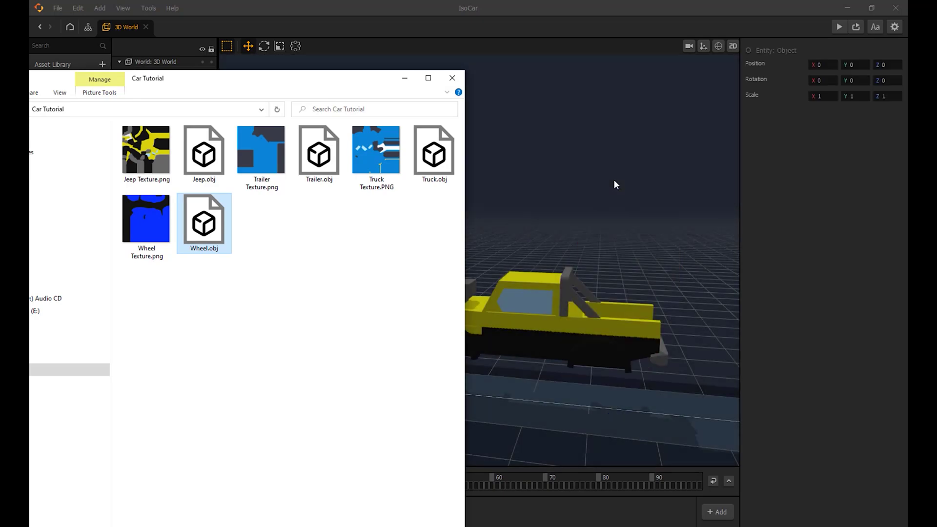
pyautogui.click(406, 78)
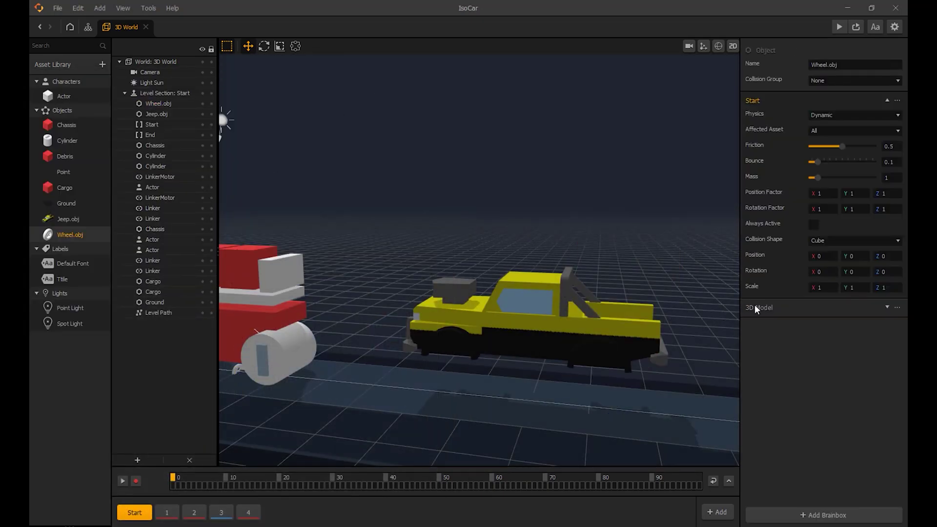
# Apply Wheel Texture.png from the Car Tutorial folder as the Wheel.obj asset's 3D model texture.
pyautogui.click(756, 309)
pyautogui.click(318, 517)
pyautogui.moveTo(150, 219); pyautogui.dragTo(837, 347)
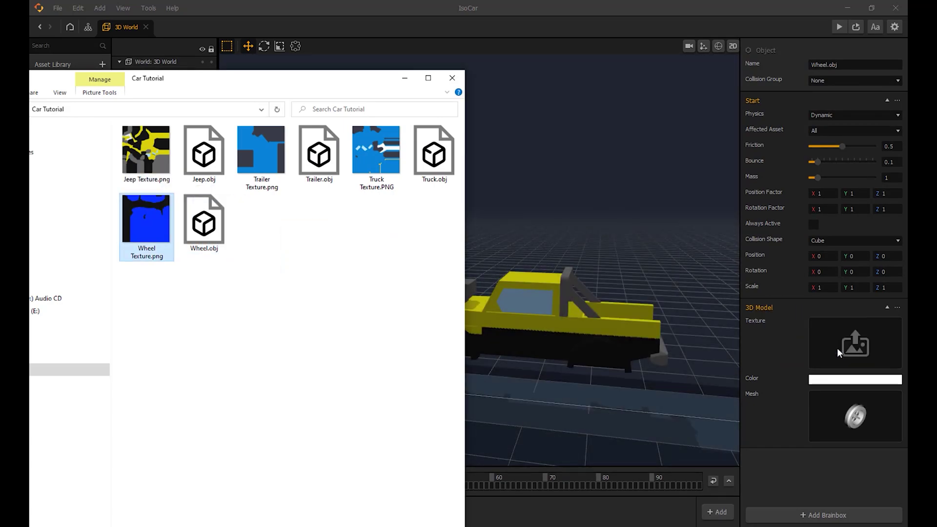
pyautogui.click(788, 342)
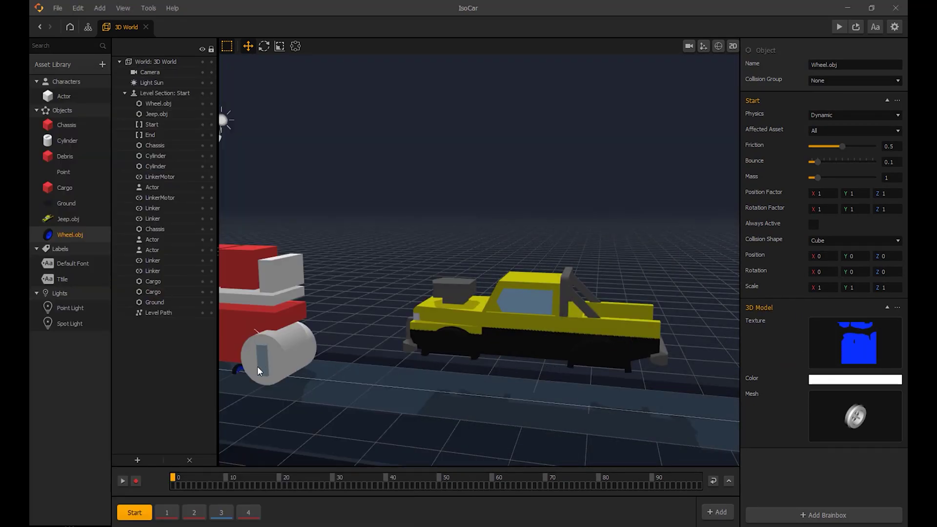
# Place the wheel beneath the middle of the jeep with scale 2 on all axes and Y rotation 90.
pyautogui.click(239, 372)
pyautogui.moveTo(227, 374); pyautogui.dragTo(552, 319)
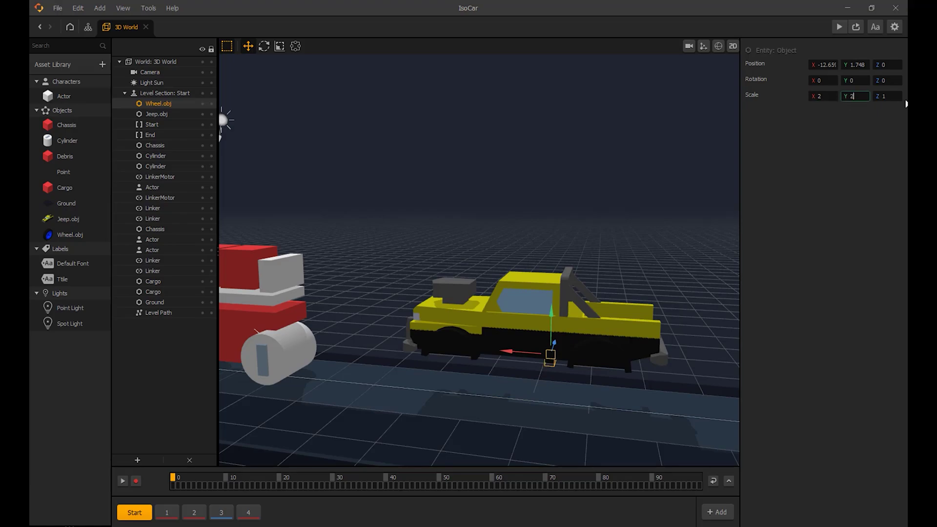
pyautogui.click(849, 81)
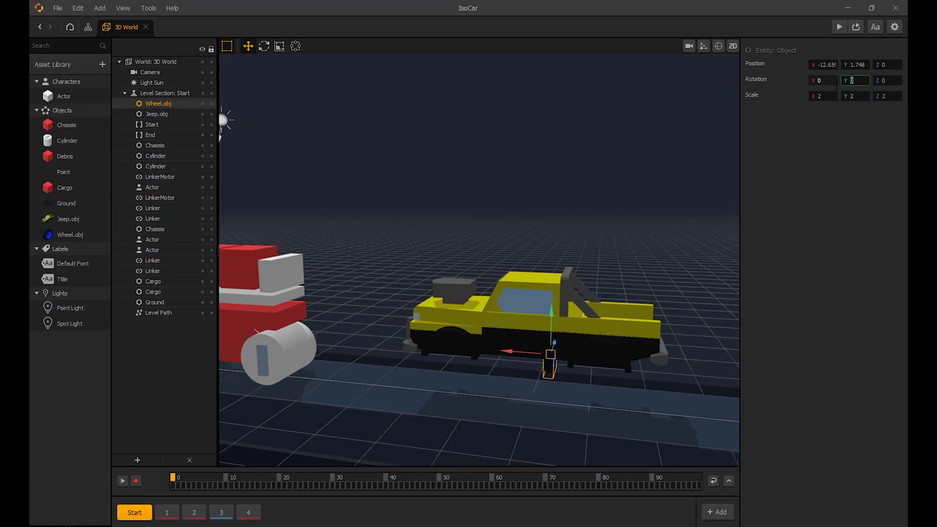
pyautogui.press('Return')
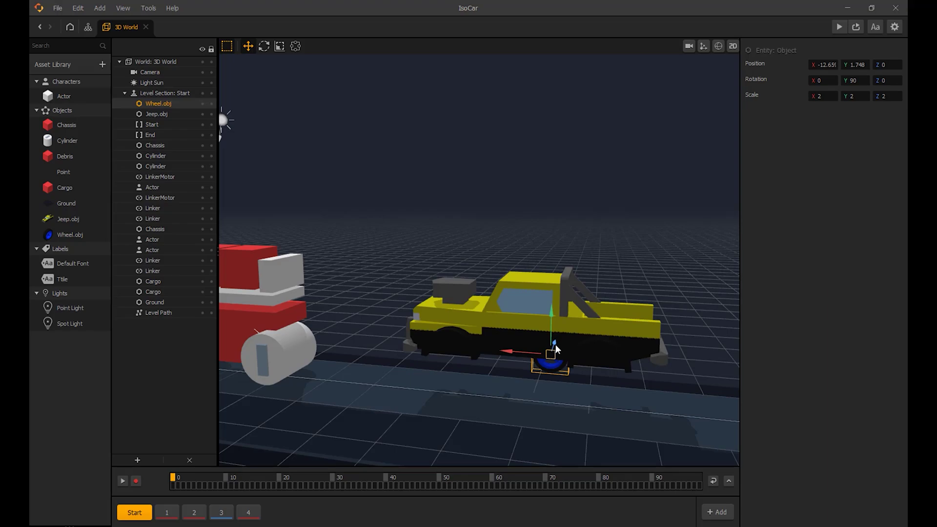
# Move the wheel out to the jeep's near side at about Z -2.5 and forward to the front wheel arch at about X -9.7.
pyautogui.moveTo(557, 349); pyautogui.dragTo(546, 368)
pyautogui.click(607, 271)
pyautogui.scroll(2, 541, 371)
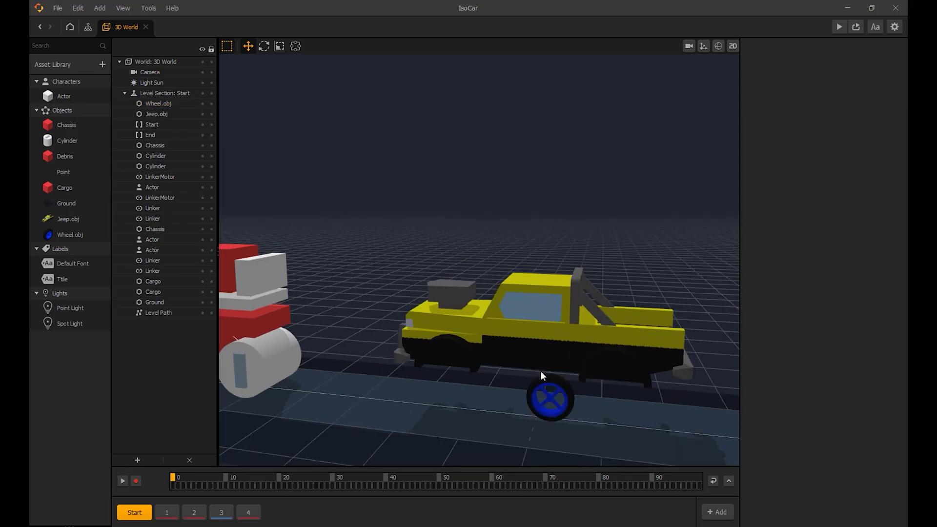
pyautogui.click(557, 419)
pyautogui.moveTo(559, 421); pyautogui.dragTo(422, 396)
# Fit the wheel into the jeep's front wheel arch at about X -9.5, Y 2.0, Z -1.9.
pyautogui.moveTo(533, 379); pyautogui.dragTo(457, 380, button='right')
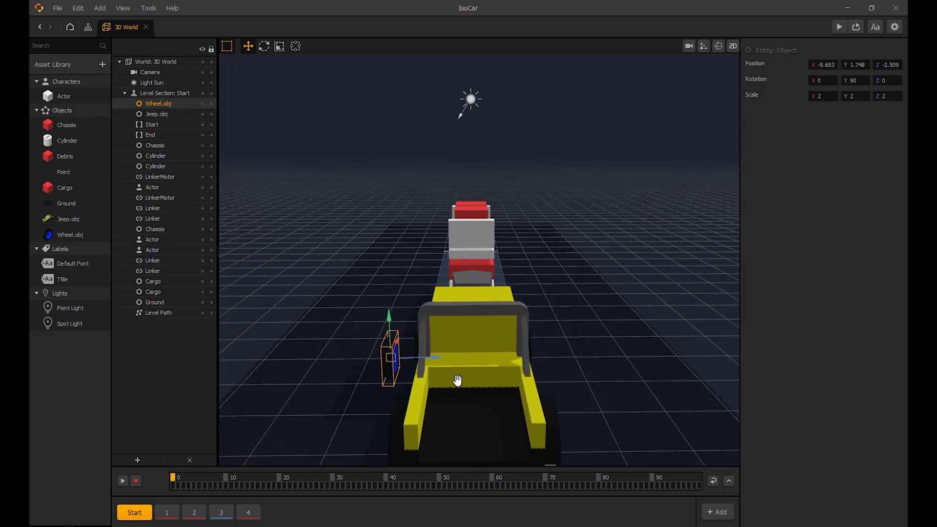
pyautogui.moveTo(427, 361); pyautogui.dragTo(448, 361)
pyautogui.moveTo(448, 360); pyautogui.dragTo(573, 360, button='right')
pyautogui.scroll(3, 468, 406)
pyautogui.moveTo(504, 402); pyautogui.dragTo(515, 289, button='middle')
pyautogui.moveTo(453, 349); pyautogui.dragTo(464, 304)
pyautogui.click(553, 347)
pyautogui.scroll(3, 467, 363)
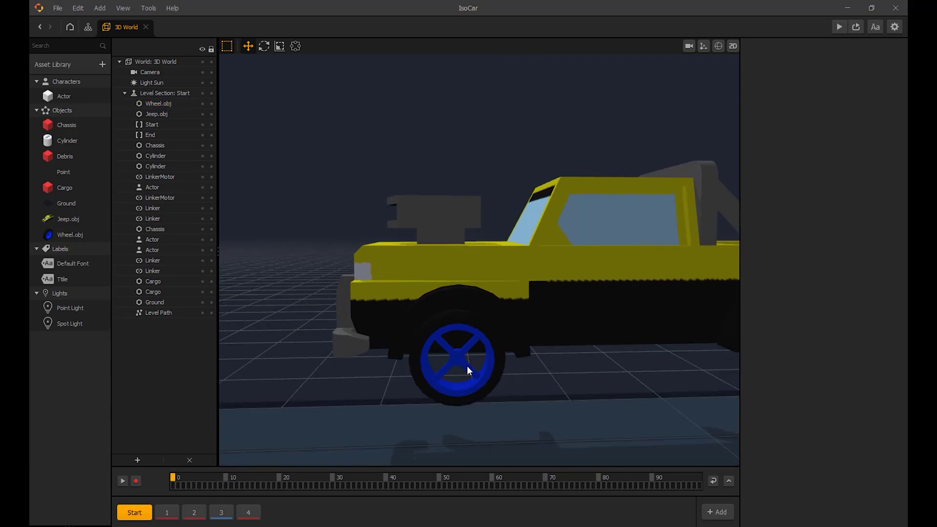
# Shift the front wheel farther inward against the jeep's body, to about Z -1.6.
pyautogui.click(461, 358)
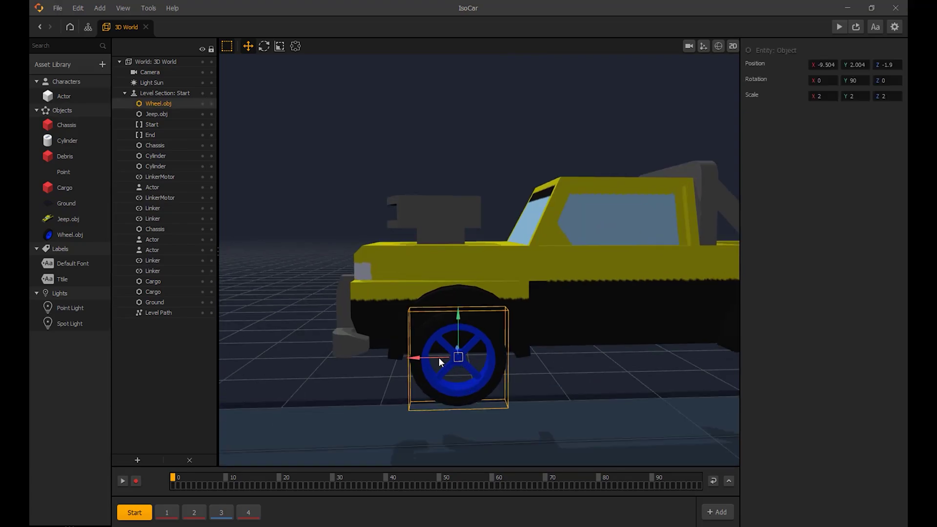
pyautogui.click(594, 372)
pyautogui.moveTo(595, 372); pyautogui.dragTo(645, 377, button='middle')
pyautogui.moveTo(645, 376); pyautogui.dragTo(555, 340)
pyautogui.click(605, 347)
pyautogui.click(674, 341)
pyautogui.moveTo(675, 341); pyautogui.dragTo(536, 336)
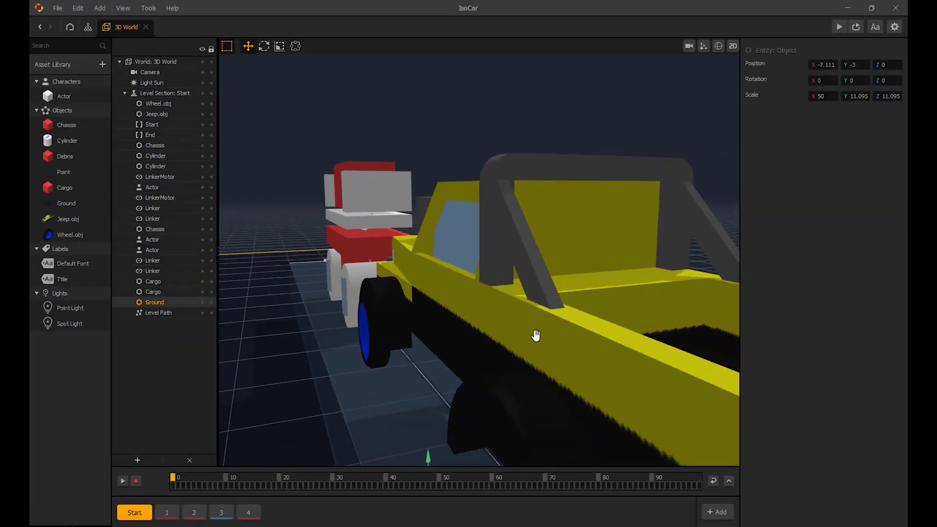
pyautogui.scroll(-2, 462, 342)
pyautogui.moveTo(446, 337); pyautogui.dragTo(521, 338)
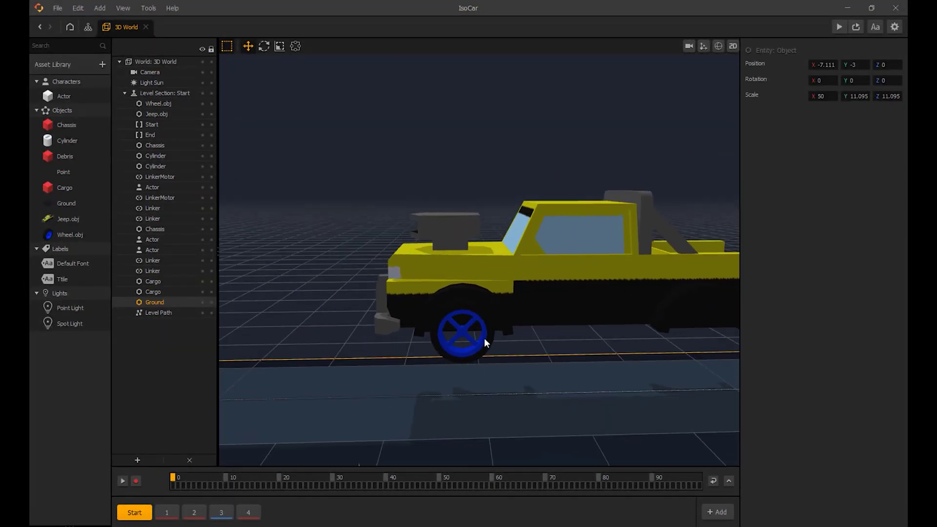
# Duplicate the front wheel and move the copy back to the jeep's rear wheel arch at about X -14.2.
pyautogui.click(484, 338)
pyautogui.press('d')
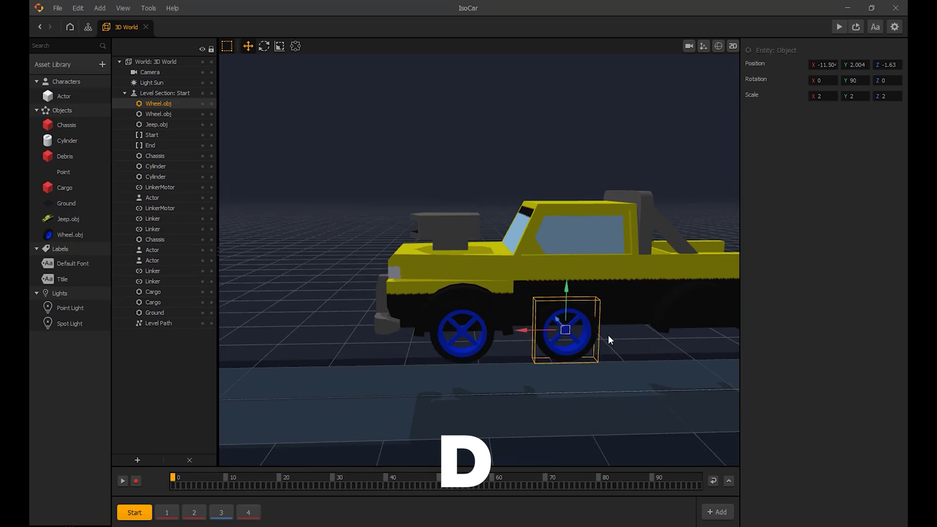
pyautogui.moveTo(532, 330); pyautogui.dragTo(669, 330)
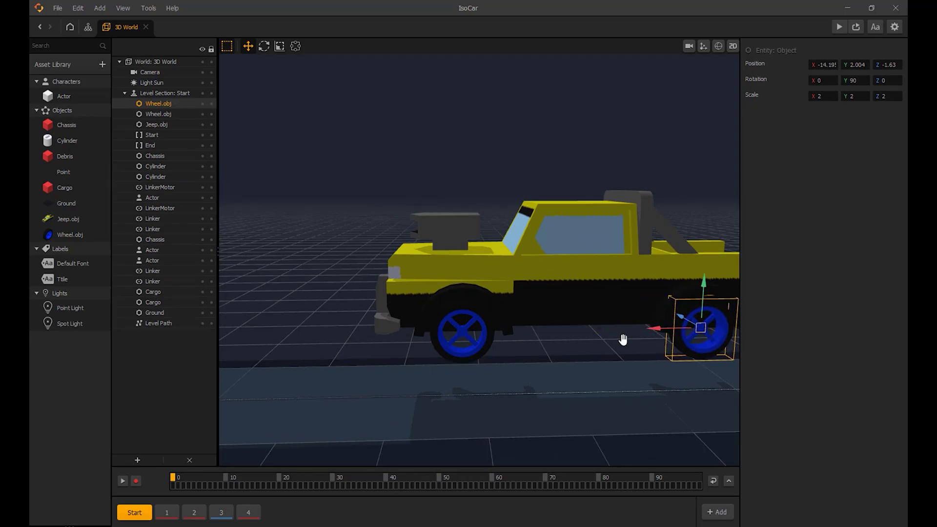
# Fine-tune the rear wheel's position within the rear wheel arch to about X -14.3.
pyautogui.moveTo(621, 339); pyautogui.dragTo(473, 347, button='middle')
pyautogui.scroll(4, 506, 350)
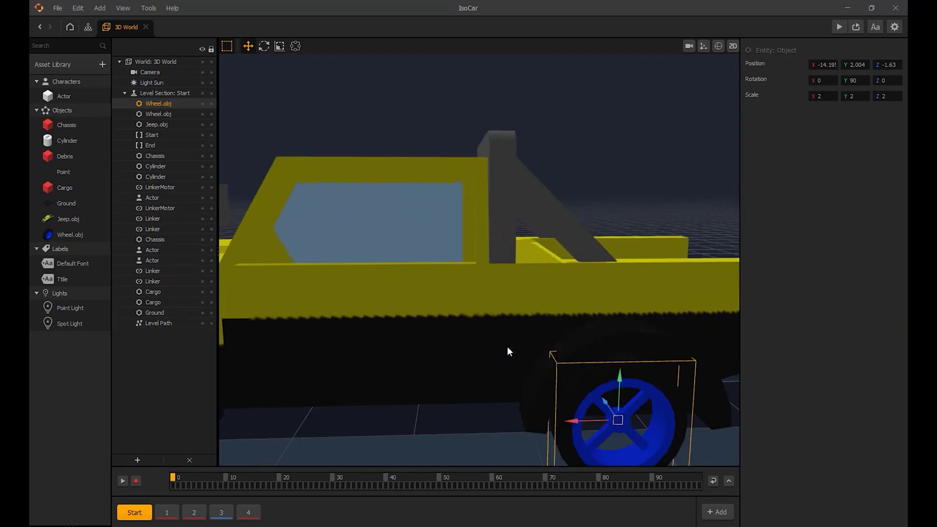
pyautogui.click(638, 200)
pyautogui.moveTo(628, 307); pyautogui.dragTo(621, 295, button='middle')
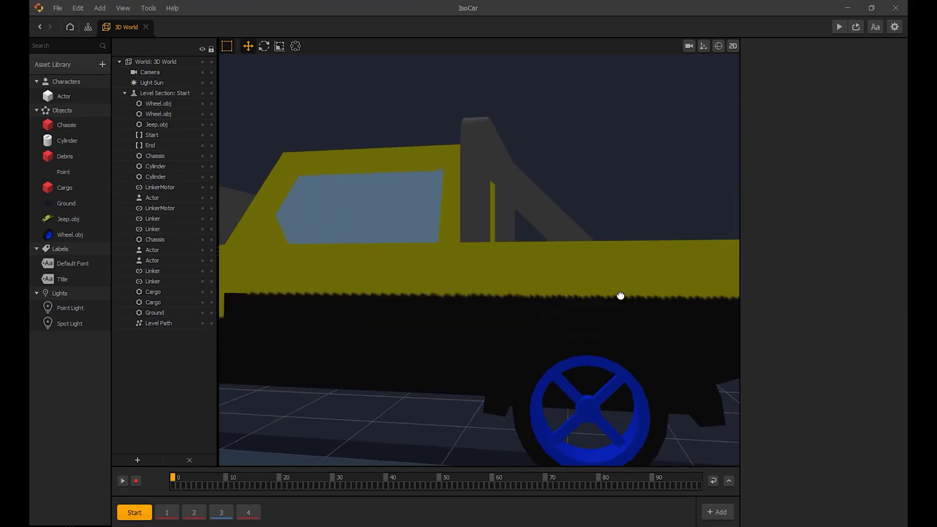
pyautogui.click(602, 393)
pyautogui.moveTo(572, 406); pyautogui.dragTo(582, 408)
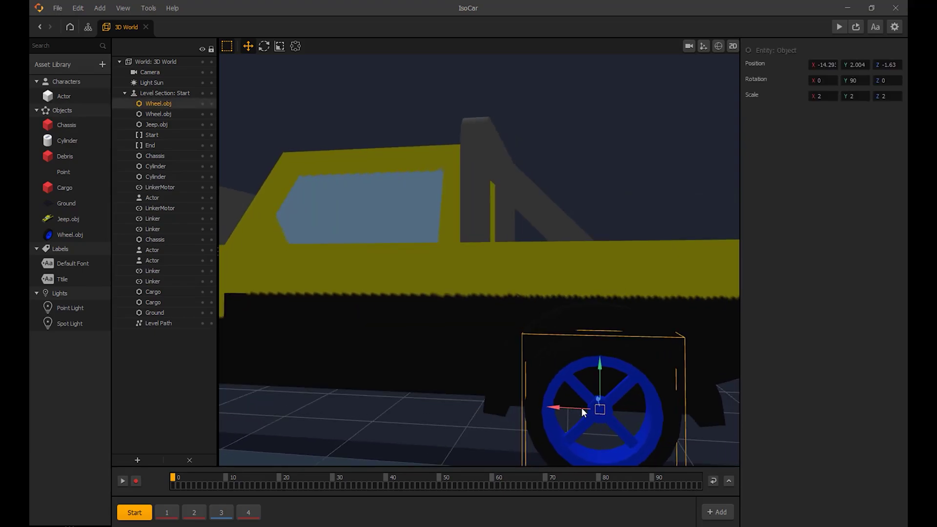
# Duplicate the front and rear wheels together and move the copies out past the jeep's opposite side to about Z 2.3.
pyautogui.click(616, 332)
pyautogui.scroll(-3, 625, 355)
pyautogui.moveTo(626, 356); pyautogui.dragTo(606, 359, button='middle')
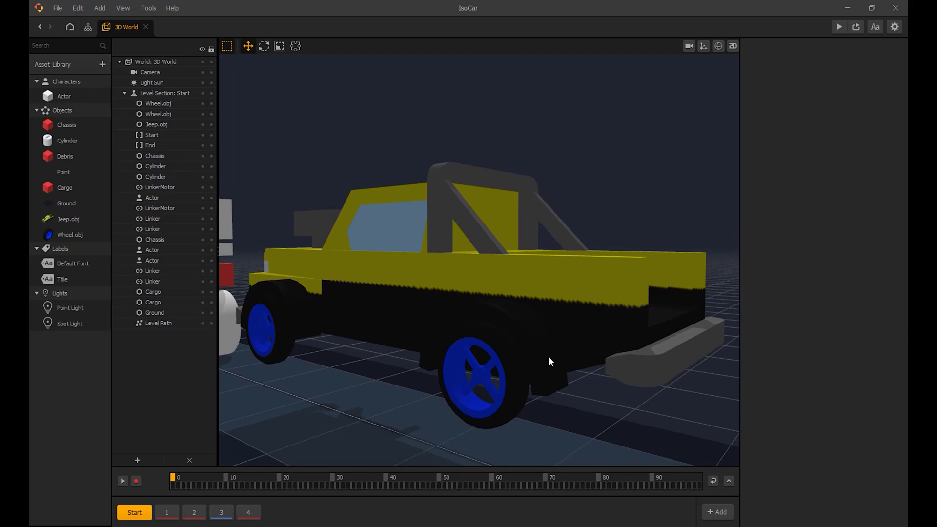
pyautogui.click(520, 375)
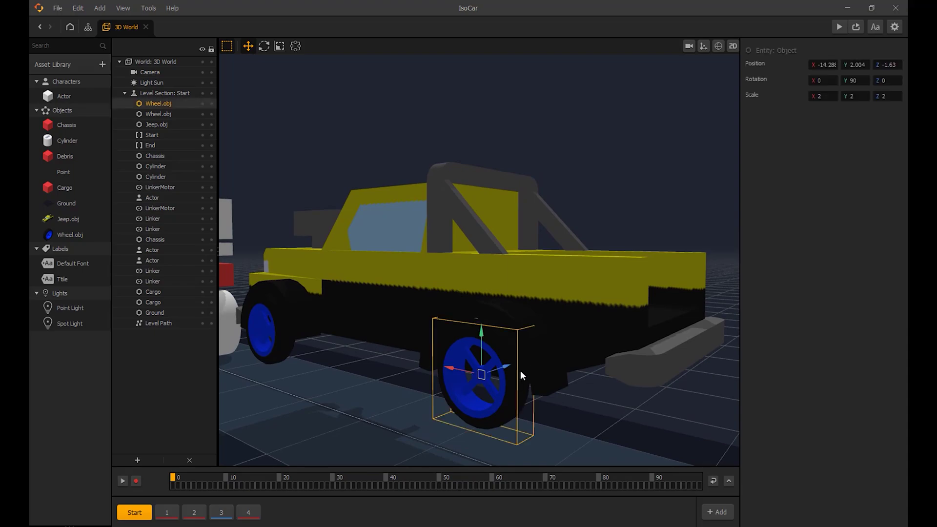
pyautogui.keyDown('shift'); pyautogui.click(285, 328); pyautogui.keyUp('shift')
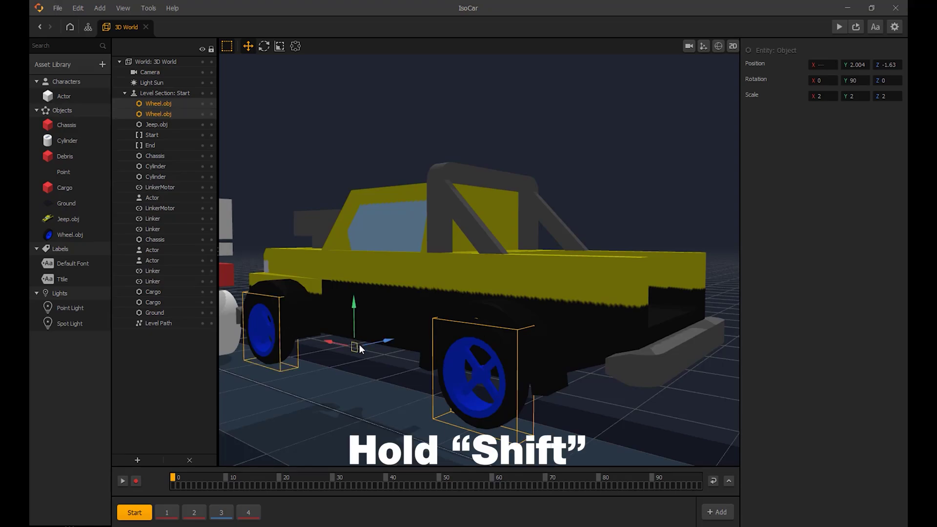
pyautogui.moveTo(508, 323); pyautogui.dragTo(473, 338, button='right')
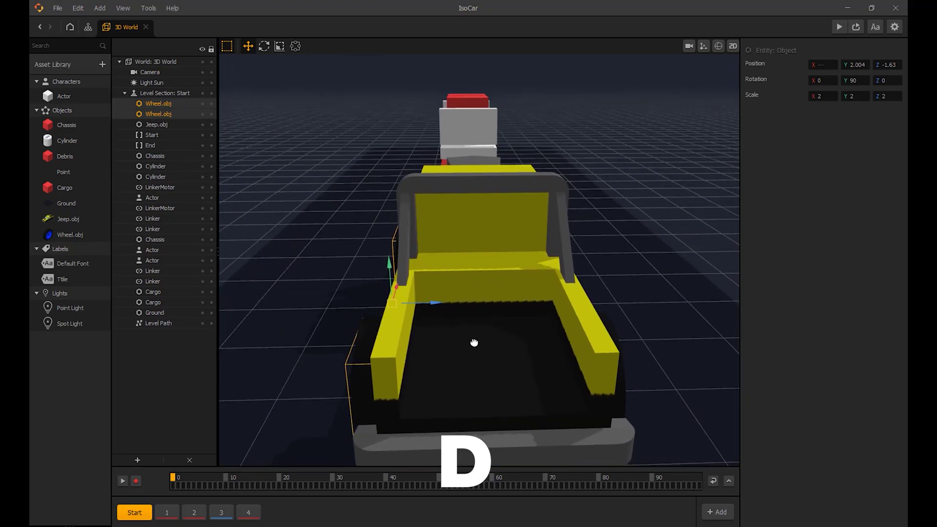
pyautogui.press('d')
pyautogui.moveTo(524, 302); pyautogui.dragTo(611, 301)
pyautogui.moveTo(674, 299); pyautogui.dragTo(615, 291, button='right')
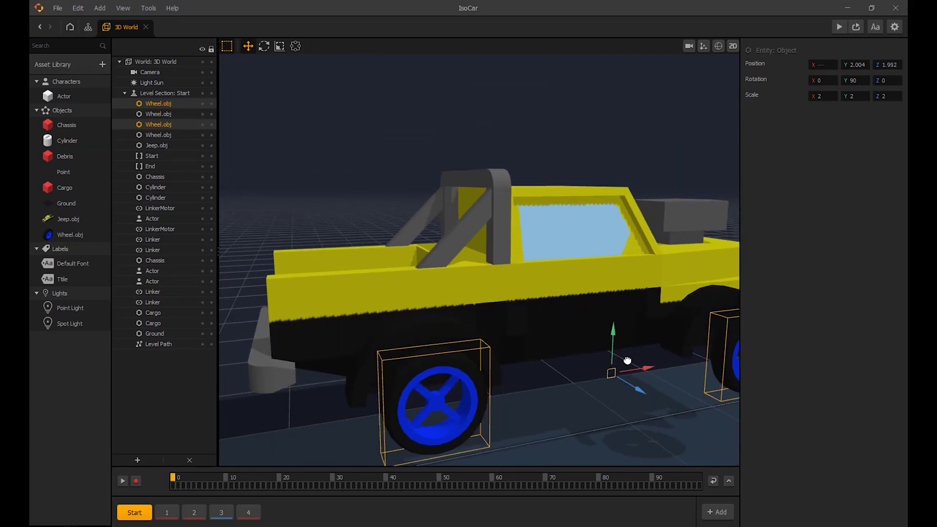
pyautogui.moveTo(627, 359); pyautogui.dragTo(639, 357, button='right')
pyautogui.moveTo(639, 359); pyautogui.dragTo(683, 352, button='middle')
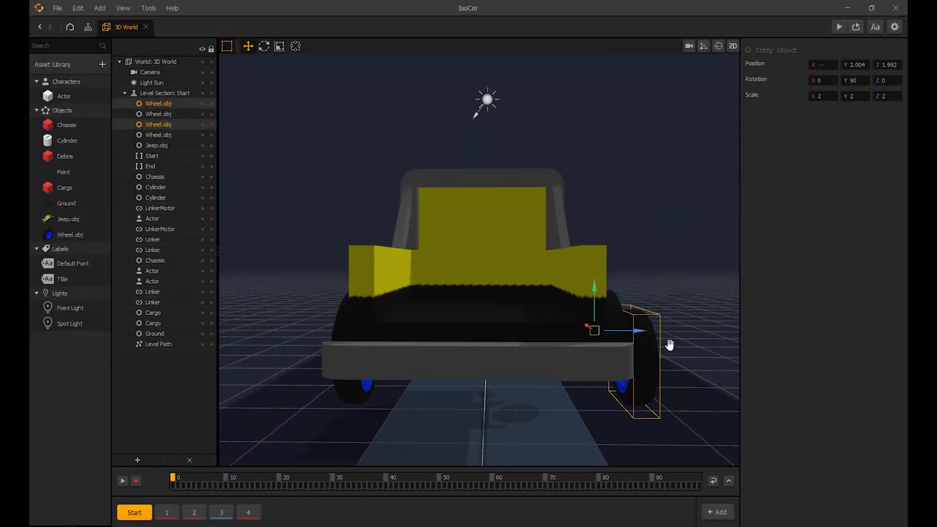
pyautogui.moveTo(644, 330); pyautogui.dragTo(674, 329)
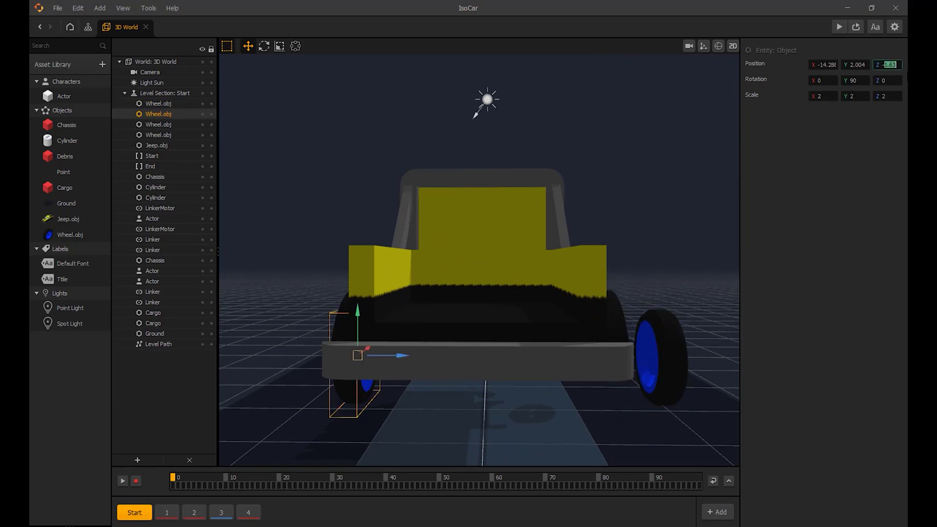
# Set the Z position of both copied wheels to 1.63 so they mirror the original pair.
pyautogui.click(675, 334)
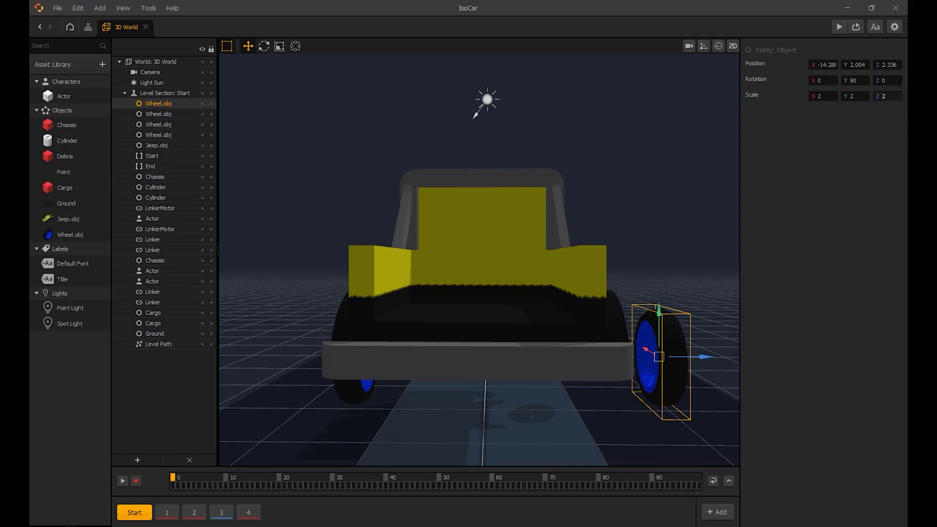
pyautogui.write('1.63')
pyautogui.press('Return')
pyautogui.click(675, 256)
pyautogui.moveTo(676, 256); pyautogui.dragTo(660, 288, button='middle')
pyautogui.click(649, 283)
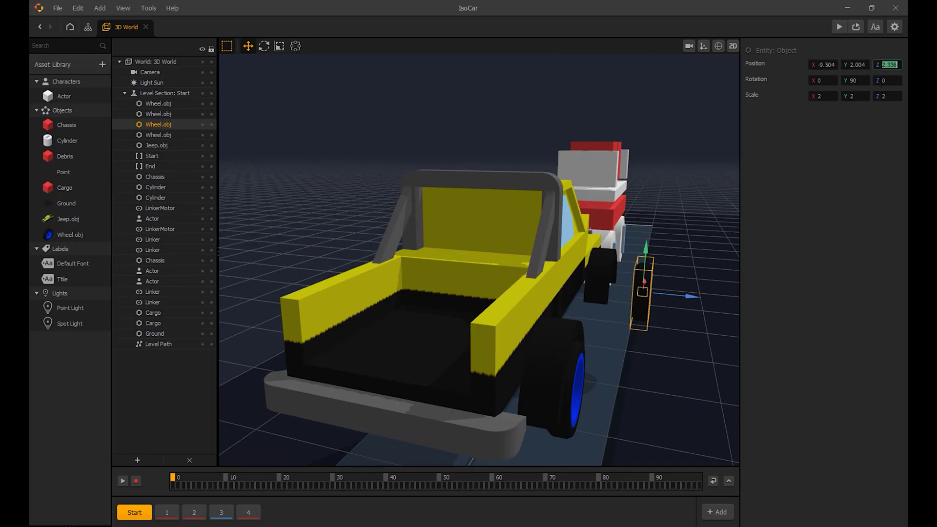
pyautogui.click(697, 203)
pyautogui.moveTo(697, 204); pyautogui.dragTo(651, 201, button='middle')
# Open the Wheel.obj asset's node map and set its Start node's collision shape to Hull.
pyautogui.click(92, 232)
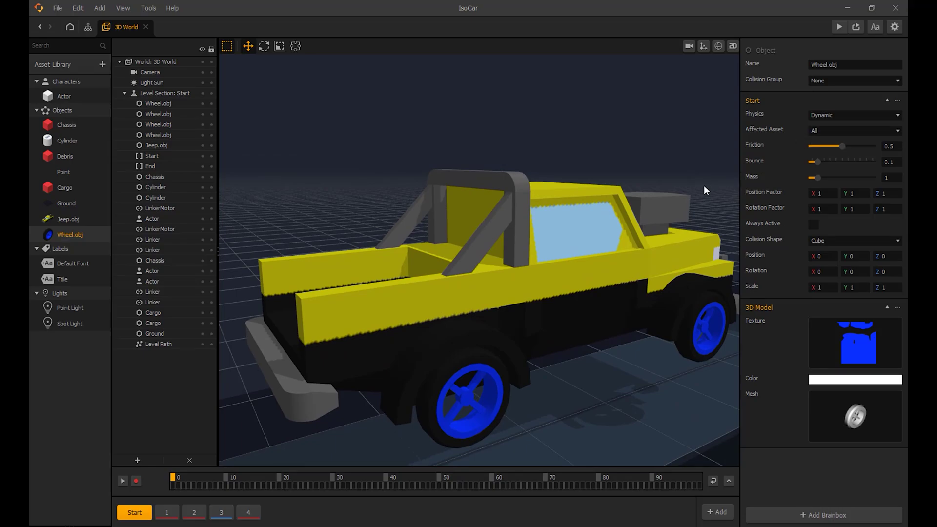
pyautogui.moveTo(673, 140); pyautogui.dragTo(602, 157, button='middle')
pyautogui.scroll(-3, 602, 157)
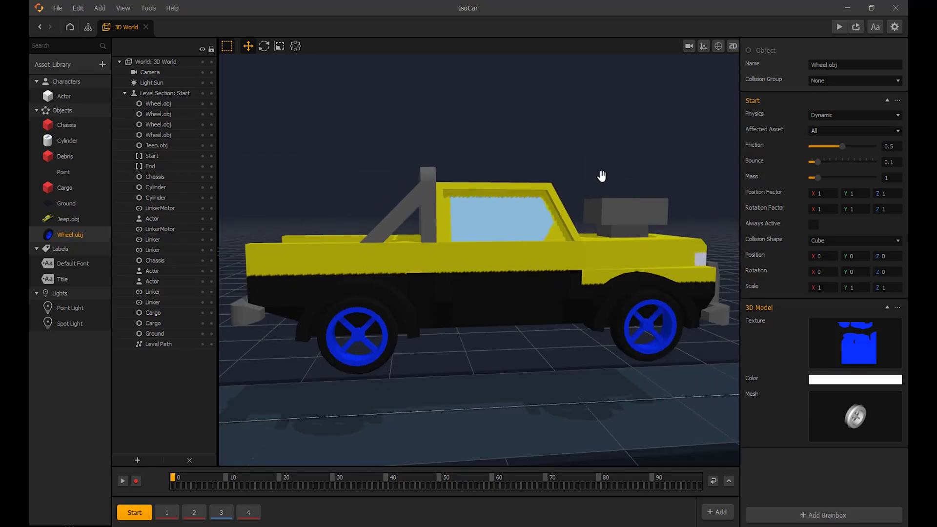
pyautogui.doubleClick(82, 235)
pyautogui.click(422, 370)
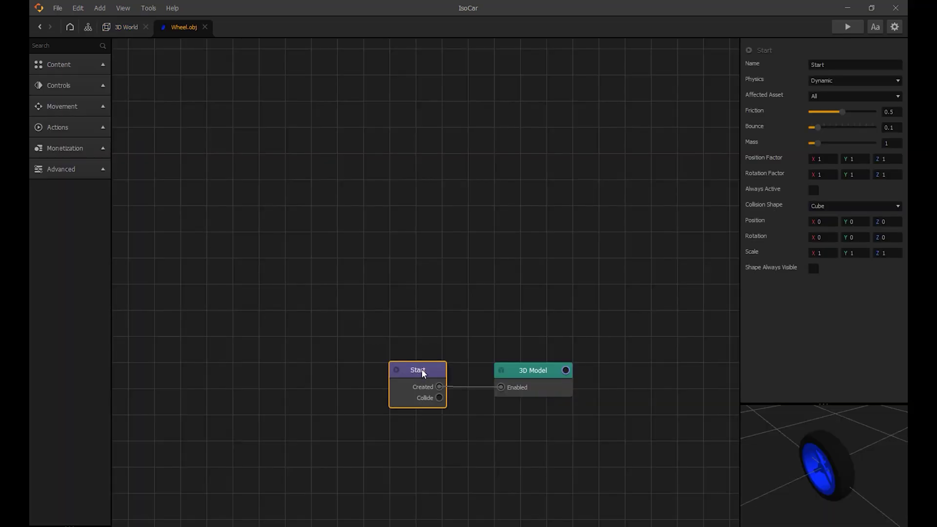
pyautogui.click(826, 205)
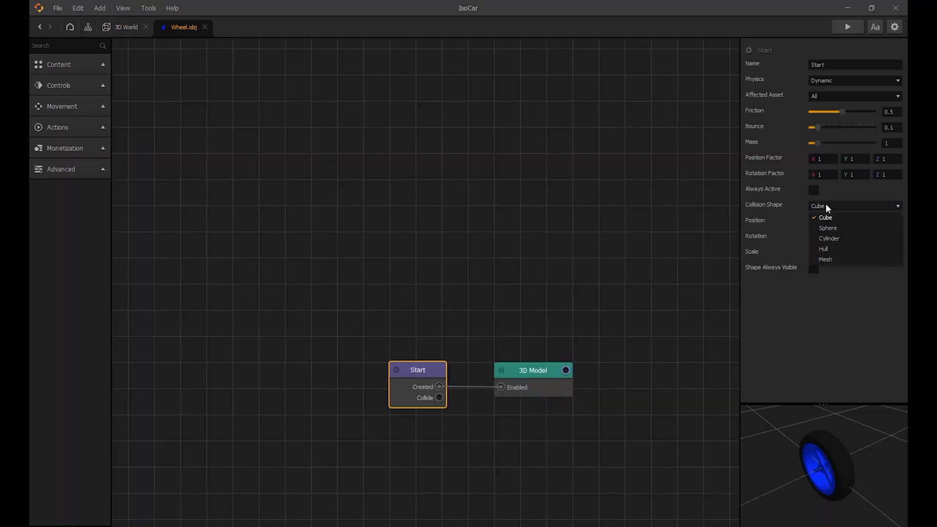
pyautogui.click(830, 249)
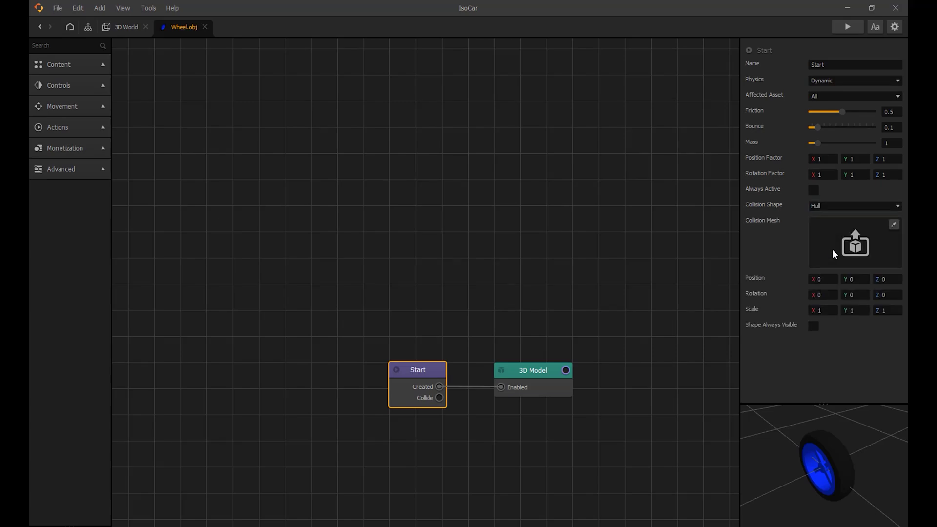
# Assign the Wheel.obj mesh as the wheel's collision mesh.
pyautogui.click(894, 225)
pyautogui.scroll(-5, 262, 373)
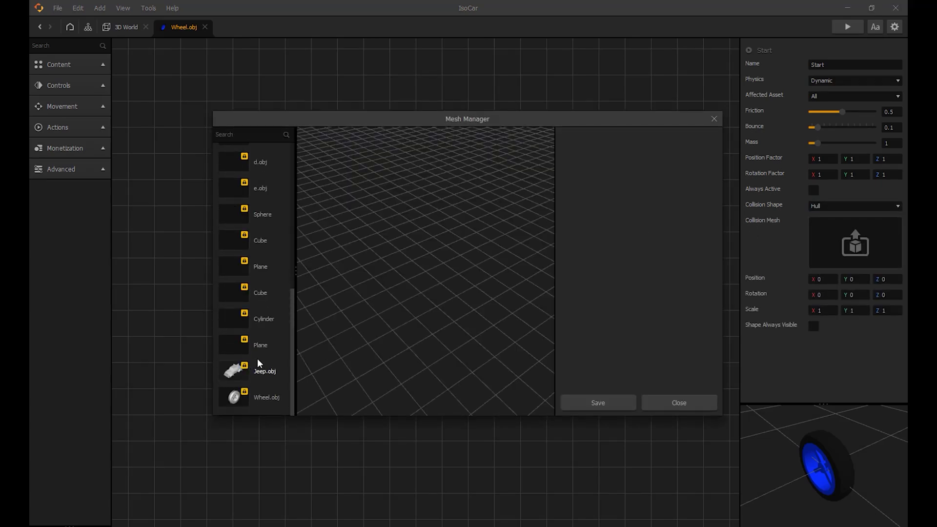
pyautogui.click(232, 399)
pyautogui.click(604, 405)
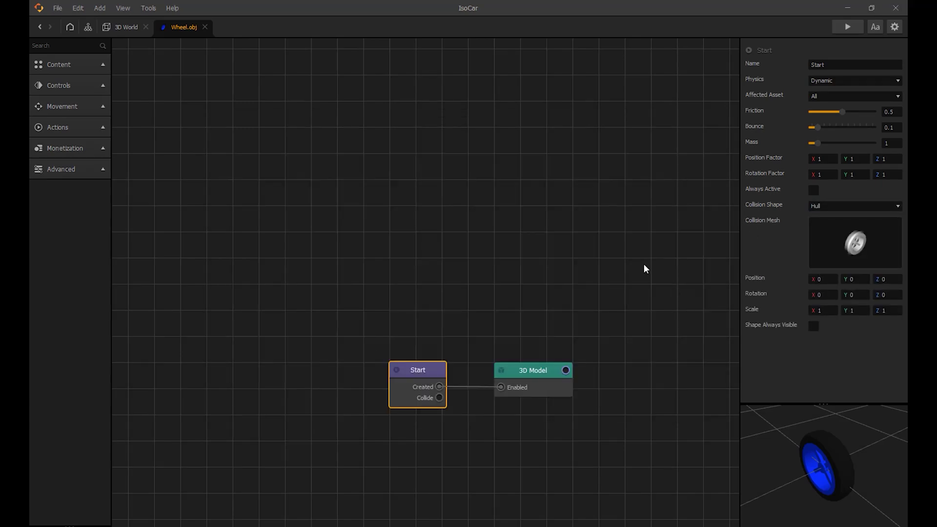
# Return to the 3D World and set the Wheel.obj asset's Z position factor to 0.
pyautogui.click(126, 27)
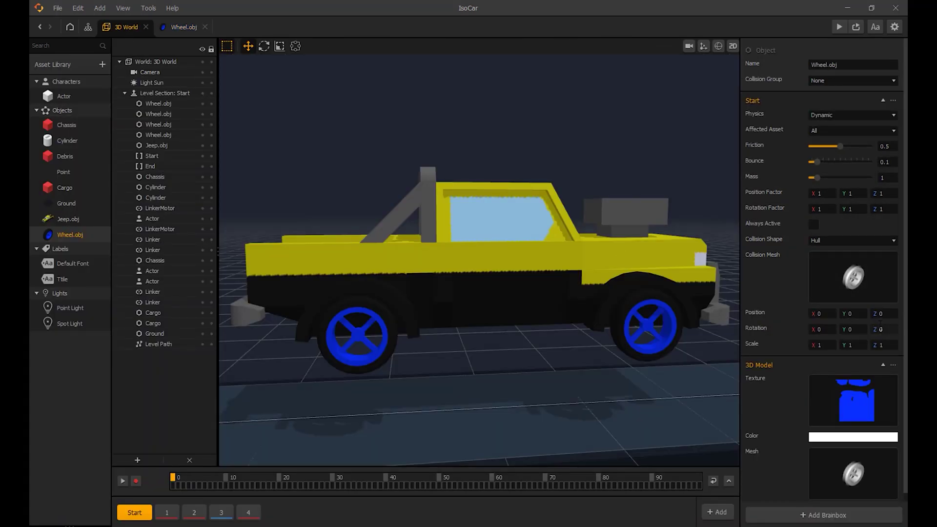
pyautogui.click(887, 193)
pyautogui.write('0')
pyautogui.scroll(-3, 432, 314)
pyautogui.press('Return')
pyautogui.moveTo(603, 167); pyautogui.dragTo(596, 174, button='middle')
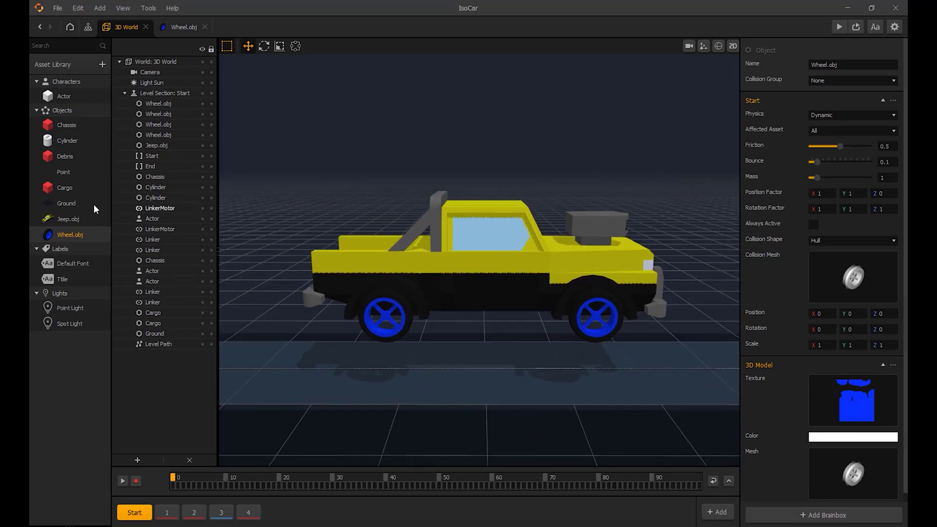
# Show the collision shapes and raise the jeep's collision cube to about Y 1.29.
pyautogui.click(67, 219)
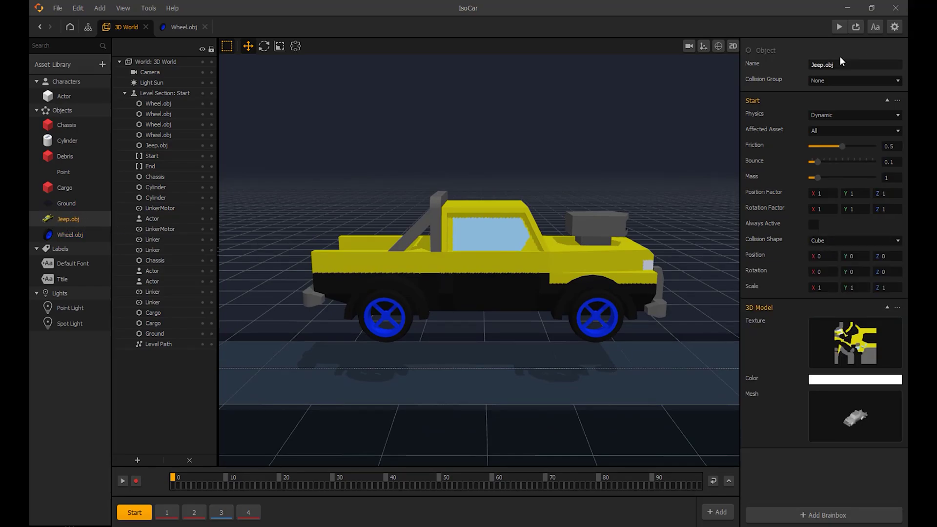
pyautogui.click(718, 46)
pyautogui.click(503, 239)
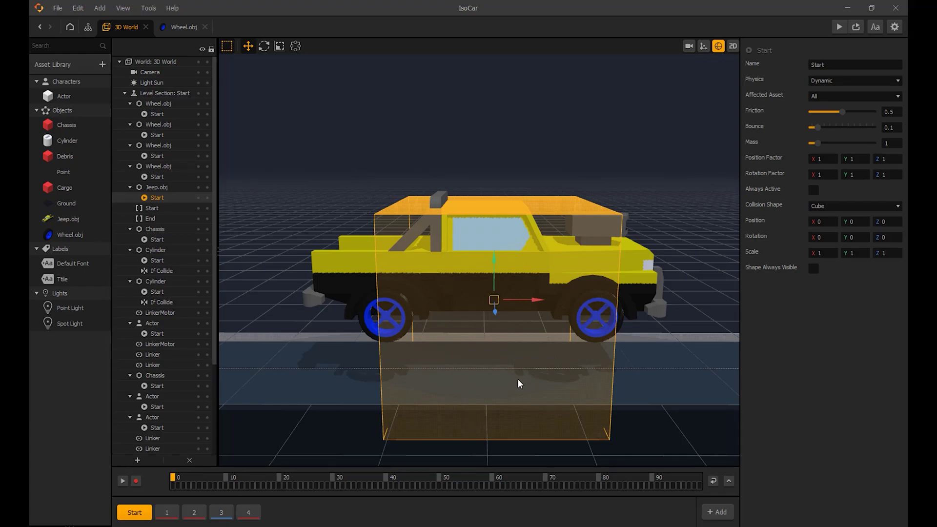
pyautogui.moveTo(497, 259); pyautogui.dragTo(494, 130)
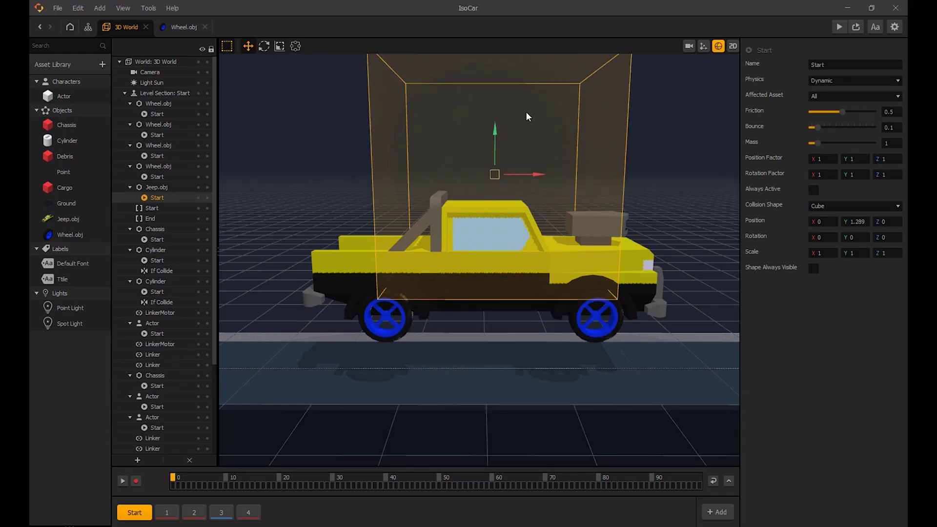
# Shrink the jeep's collision cube downward from its top face to a Y scale of about 0.46.
pyautogui.scroll(-2, 496, 179)
pyautogui.click(295, 46)
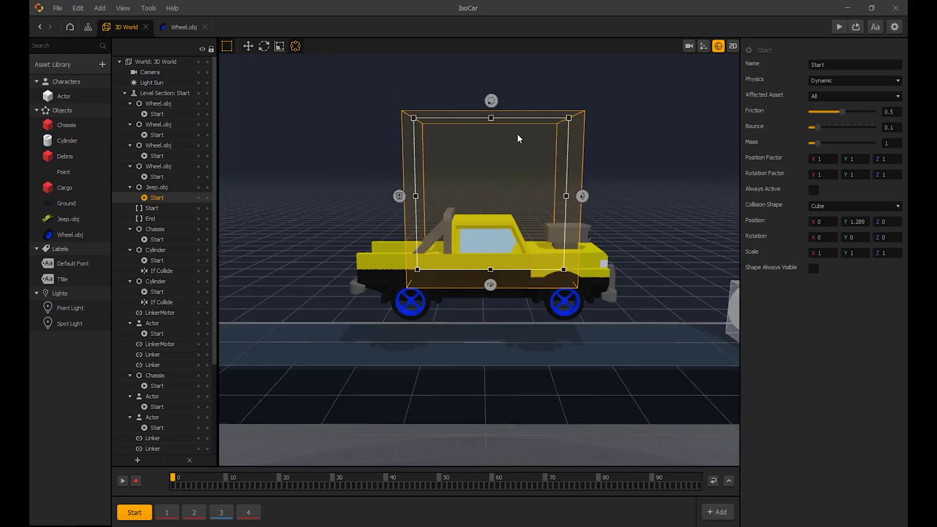
pyautogui.moveTo(492, 127); pyautogui.dragTo(491, 202)
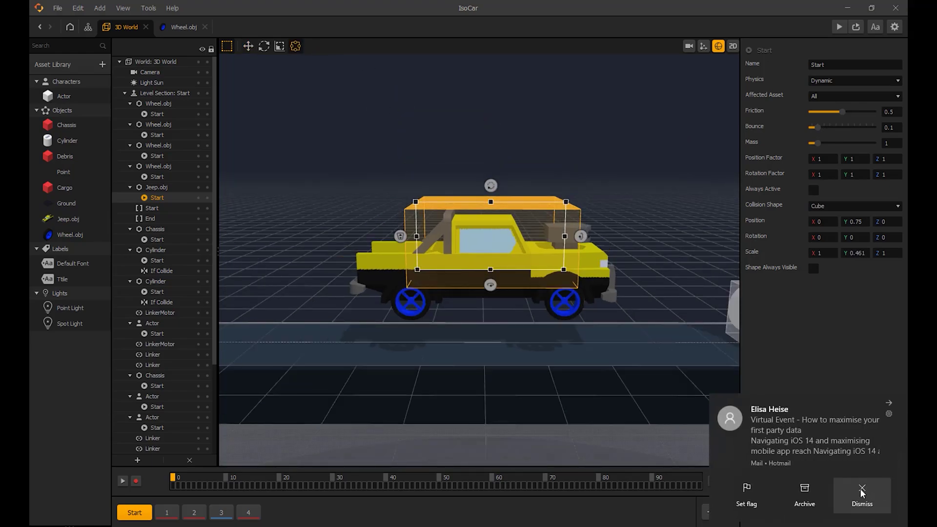
pyautogui.click(860, 494)
pyautogui.scroll(2, 524, 289)
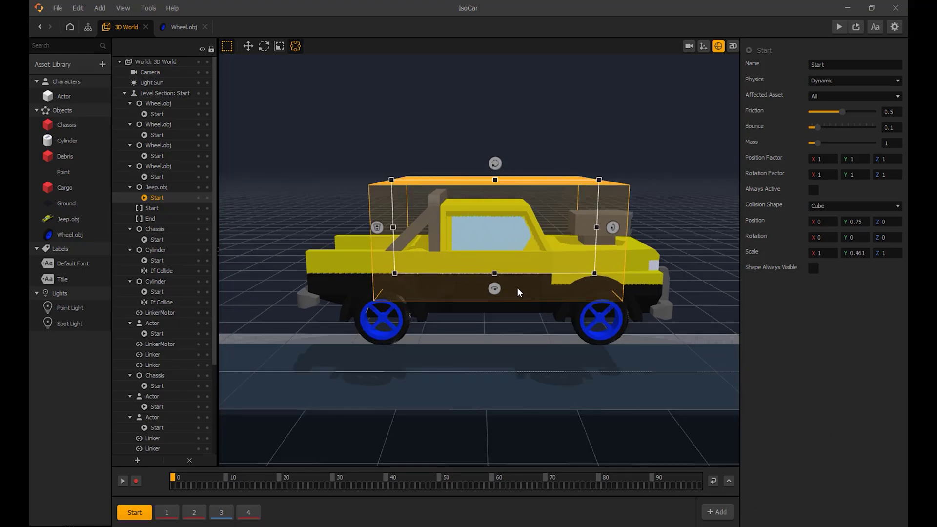
# Stretch the collision cube's rear and front ends to span the jeep's full length, a Z scale of about 1.57.
pyautogui.press('space')
pyautogui.moveTo(498, 235); pyautogui.dragTo(634, 259)
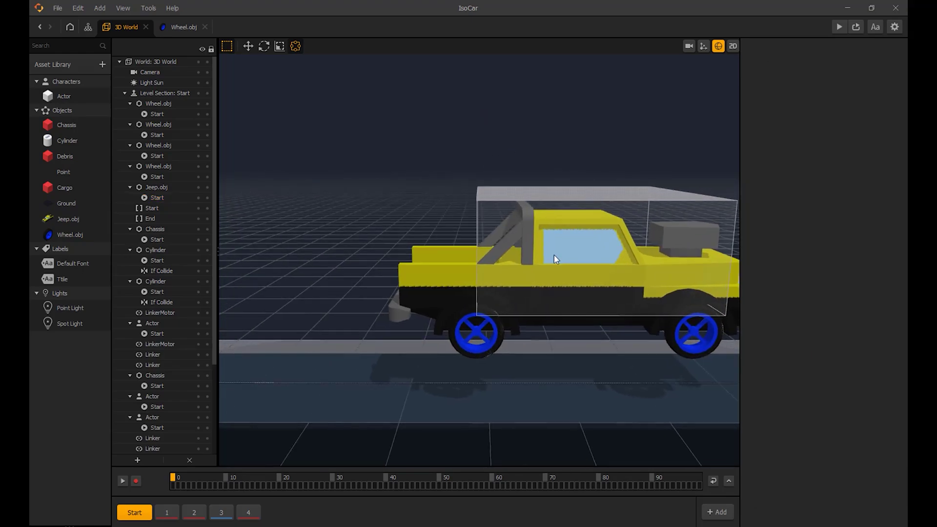
pyautogui.moveTo(478, 242); pyautogui.dragTo(412, 244)
pyautogui.moveTo(623, 270); pyautogui.dragTo(458, 260, button='middle')
pyautogui.moveTo(477, 240); pyautogui.dragTo(543, 239)
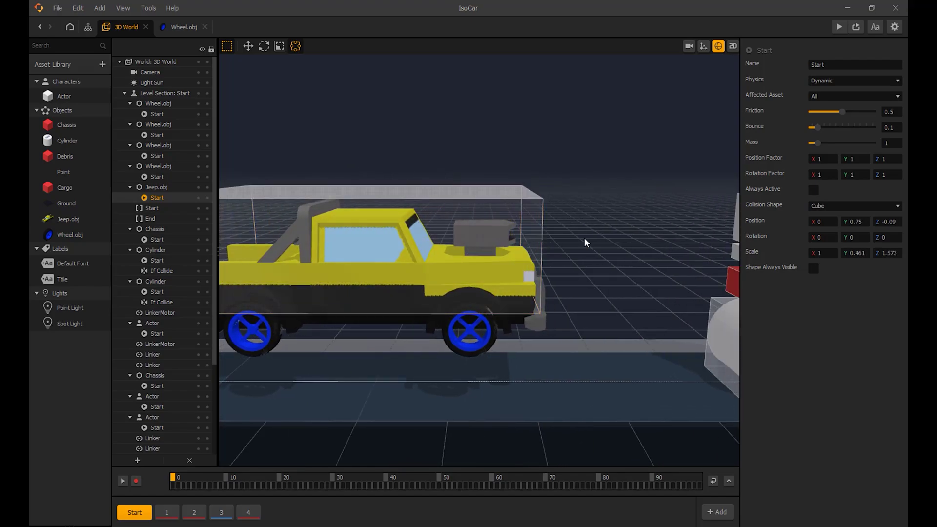
pyautogui.click(584, 238)
# Narrow the collision cube to the jeep's body width, an X scale of about 0.52.
pyautogui.moveTo(514, 247); pyautogui.dragTo(560, 245, button='middle')
pyautogui.moveTo(559, 245); pyautogui.dragTo(495, 268, button='right')
pyautogui.click(279, 46)
pyautogui.click(498, 253)
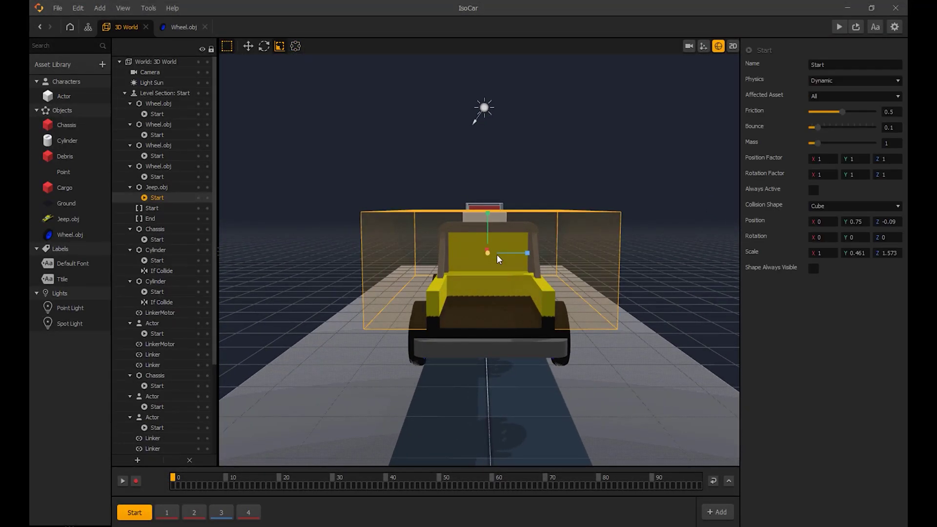
pyautogui.moveTo(521, 254); pyautogui.dragTo(505, 252)
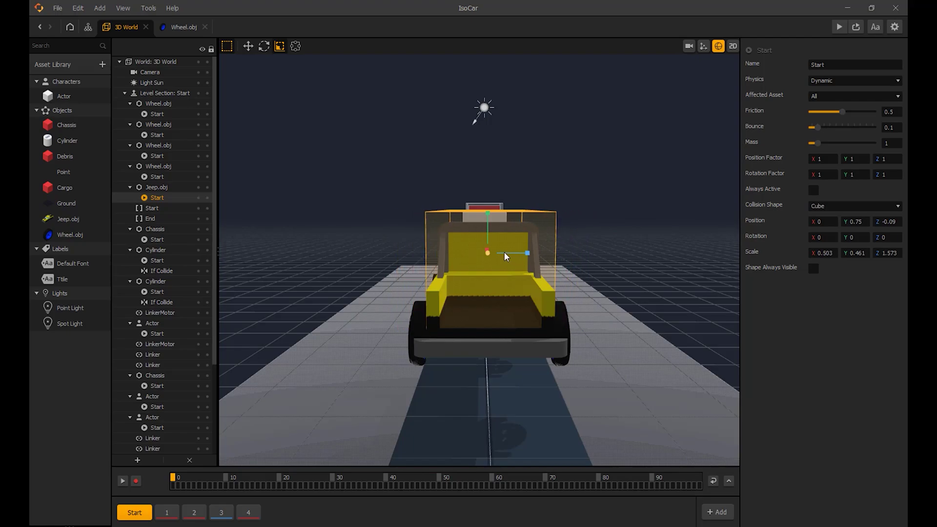
pyautogui.click(626, 227)
# Slightly reduce the height of the jeep's collision cube and hide the collision shapes.
pyautogui.moveTo(655, 219); pyautogui.dragTo(571, 219, button='right')
pyautogui.click(439, 220)
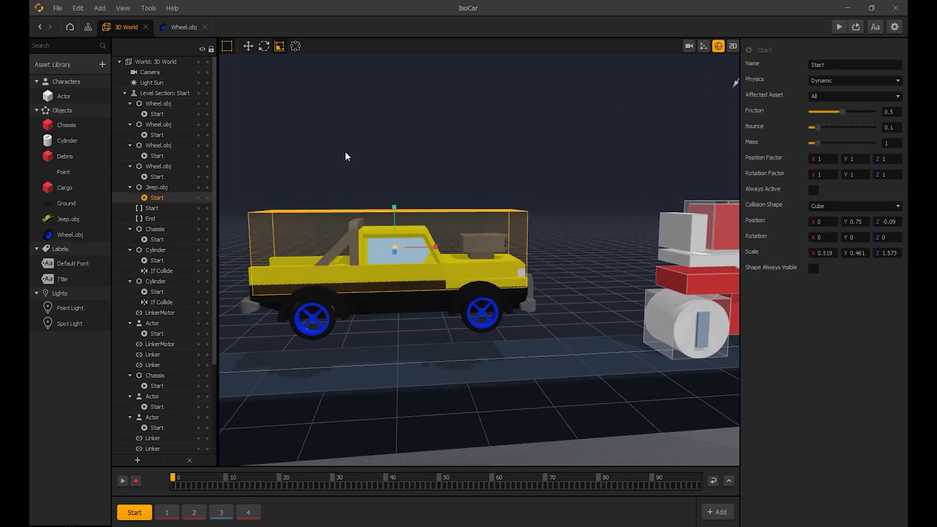
pyautogui.moveTo(393, 225); pyautogui.dragTo(396, 233)
pyautogui.click(248, 46)
pyautogui.click(461, 176)
pyautogui.click(719, 45)
pyautogui.moveTo(575, 147); pyautogui.dragTo(708, 147, button='middle')
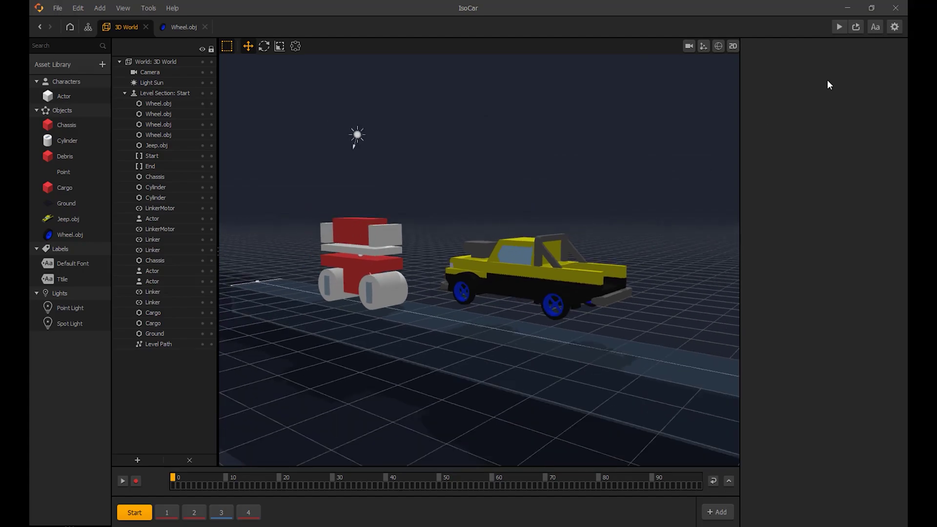
# Preview the game to check how the jeep and its wheels behave, and close the preview.
pyautogui.click(839, 26)
pyautogui.click(302, 424)
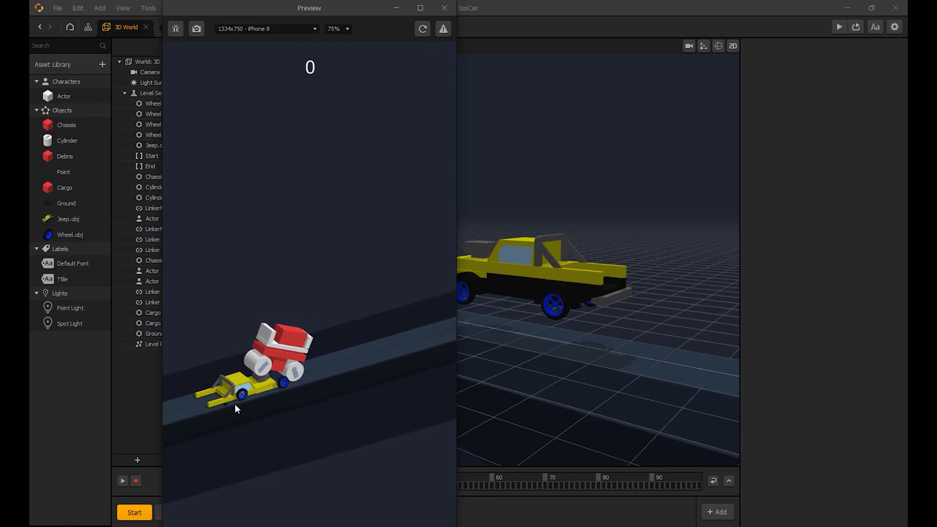
pyautogui.click(444, 8)
# Add a Chassis object to the scene beside the jeep's front wheel.
pyautogui.scroll(4, 480, 260)
pyautogui.moveTo(524, 273); pyautogui.dragTo(492, 290, button='middle')
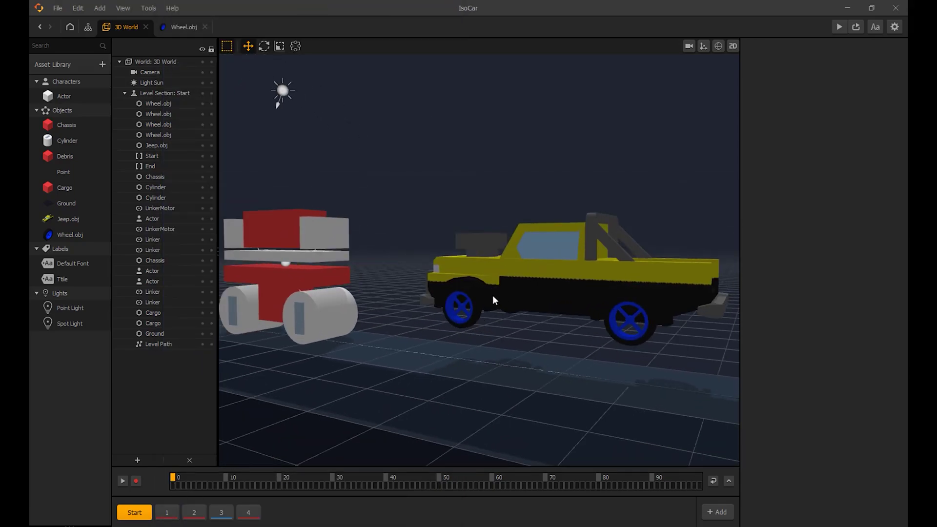
pyautogui.click(282, 237)
pyautogui.moveTo(519, 272); pyautogui.dragTo(550, 294, button='middle')
pyautogui.click(386, 168)
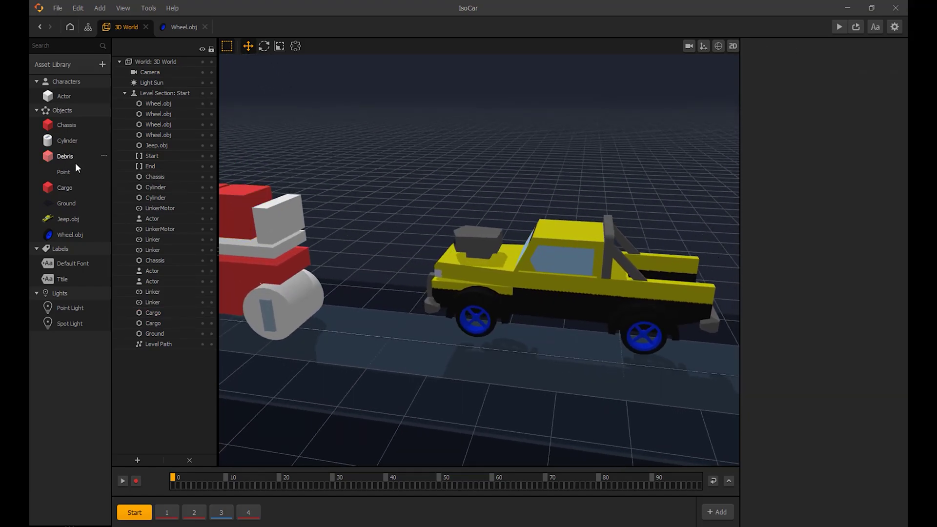
pyautogui.moveTo(60, 125); pyautogui.dragTo(475, 383)
# Scale the new Chassis block to 0.2 on all three axes.
pyautogui.click(820, 96)
pyautogui.write('0.2')
pyautogui.press('Tab')
pyautogui.write('0.2')
pyautogui.press('Tab')
pyautogui.write('0.2')
pyautogui.press('Return')
pyautogui.click(613, 102)
# Raise the small Chassis block to about Y 2.7, just above the jeep's front wheel.
pyautogui.click(474, 383)
pyautogui.moveTo(474, 358); pyautogui.dragTo(472, 291)
pyautogui.scroll(2, 486, 318)
pyautogui.moveTo(487, 317); pyautogui.dragTo(511, 319, button='right')
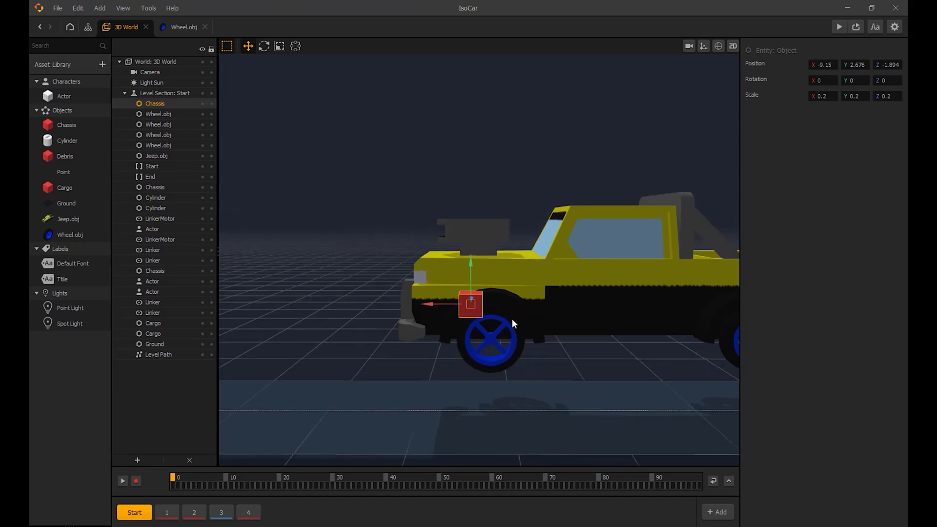
# Align the small Chassis block with the front wheel by giving it the wheel's X position of -9.504.
pyautogui.click(511, 318)
pyautogui.click(825, 65)
pyautogui.hotkey('ctrl', 'c')
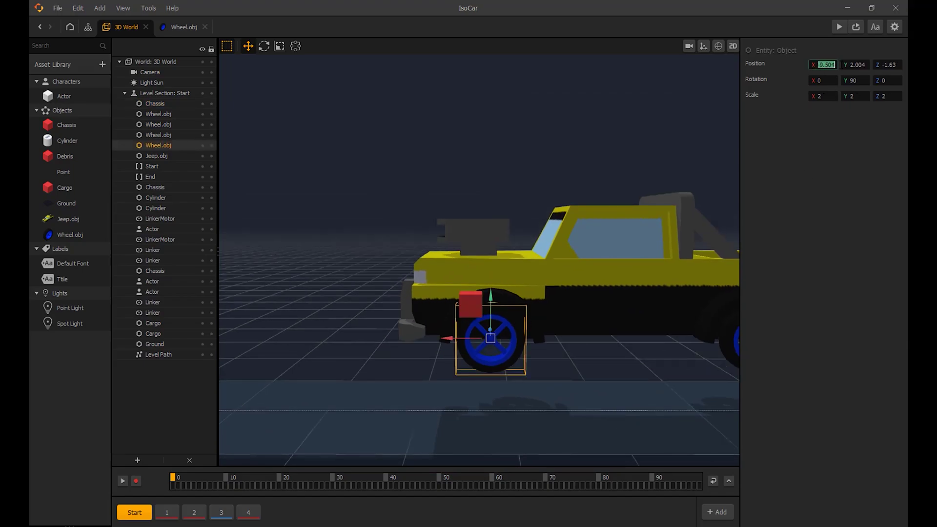
pyautogui.click(471, 303)
pyautogui.click(825, 65)
pyautogui.hotkey('ctrl', 'v')
pyautogui.press('Return')
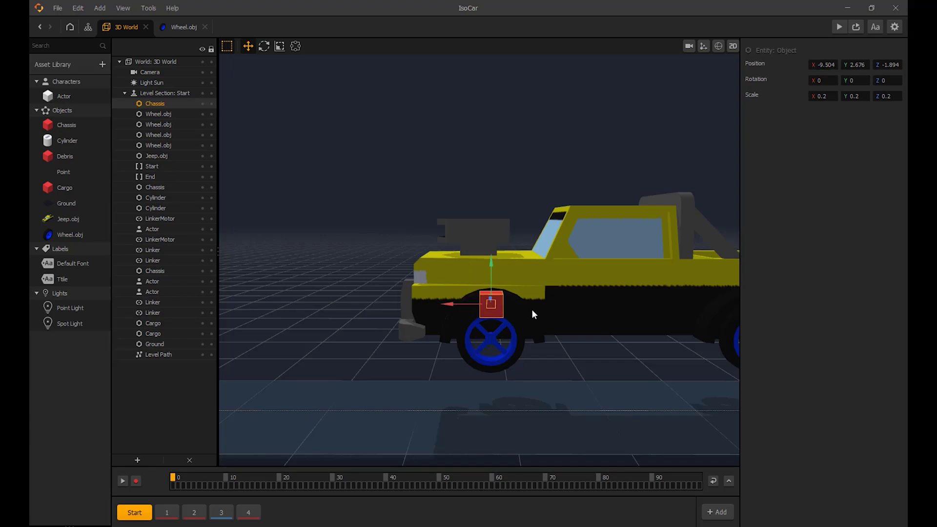
# Duplicate the small Chassis block and give the copy the rear wheel's X position of -14.288.
pyautogui.moveTo(576, 319); pyautogui.dragTo(499, 322, button='middle')
pyautogui.press('d')
pyautogui.click(624, 306)
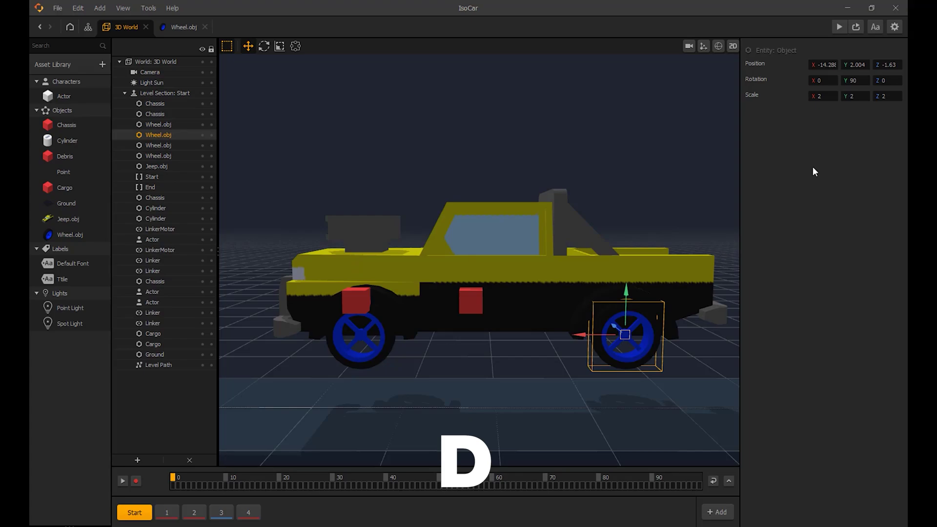
pyautogui.click(823, 64)
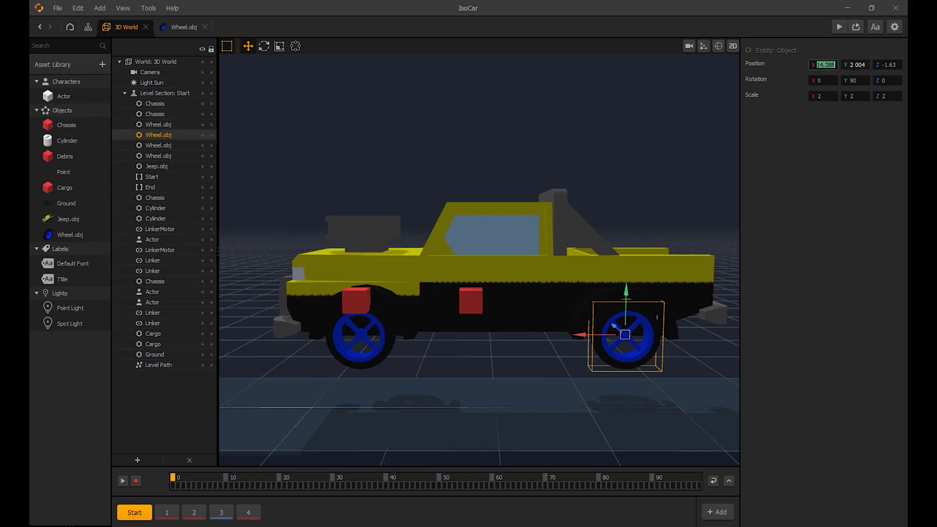
pyautogui.hotkey('ctrl', 'c')
pyautogui.click(476, 309)
pyautogui.click(824, 65)
pyautogui.hotkey('ctrl', 'v')
pyautogui.press('Return')
# Select both small Chassis blocks and move them together to about Y 3.135 and Z -1.639, above the wheels.
pyautogui.moveTo(662, 190); pyautogui.dragTo(599, 191)
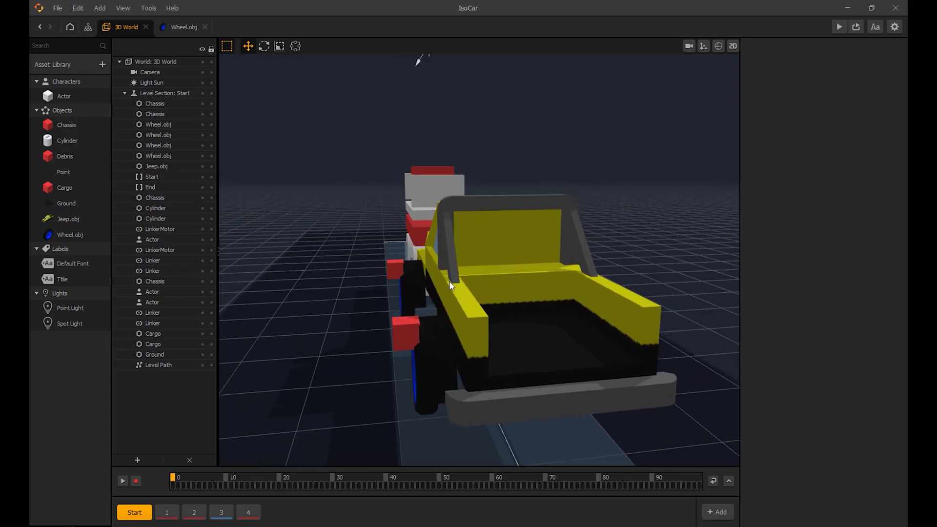
pyautogui.click(396, 273)
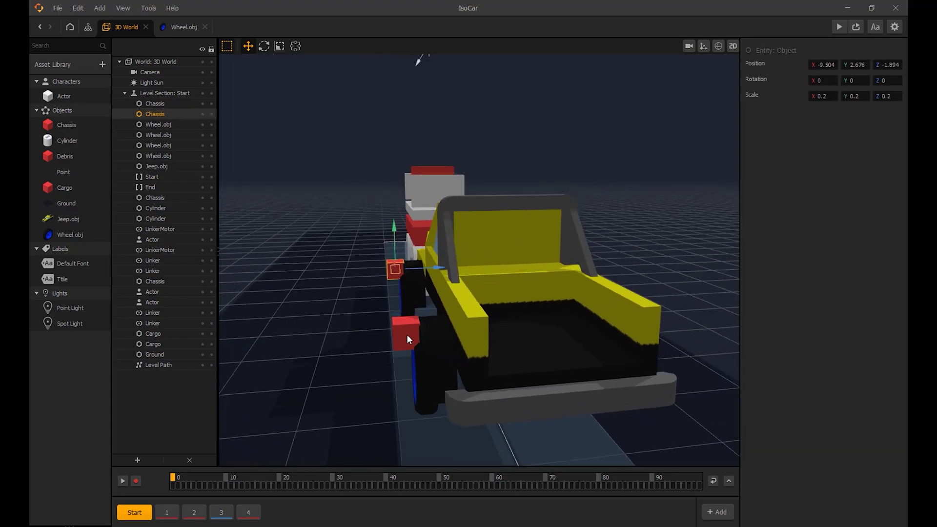
pyautogui.keyDown('shift'); pyautogui.click(406, 335); pyautogui.keyUp('shift')
pyautogui.moveTo(440, 288); pyautogui.dragTo(393, 253)
pyautogui.moveTo(506, 277); pyautogui.dragTo(649, 272, button='middle')
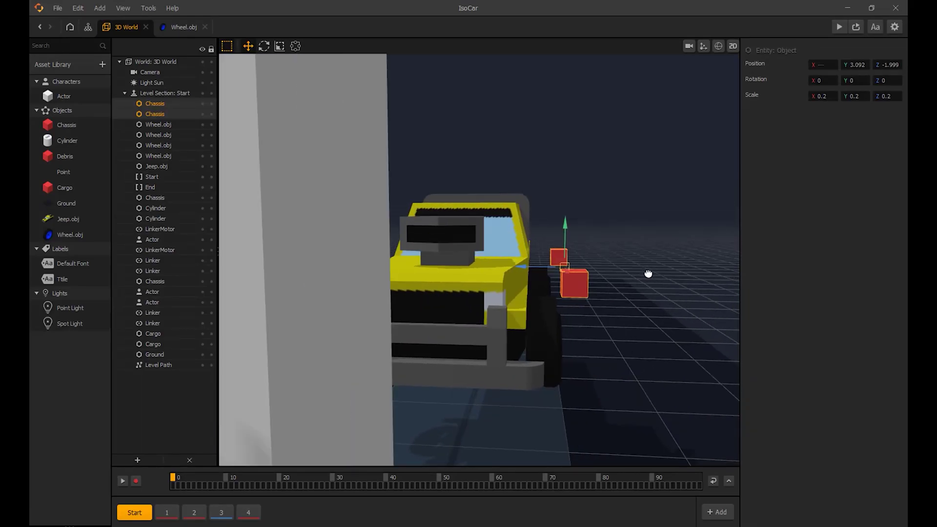
pyautogui.moveTo(555, 265)
pyautogui.mouseDown()
pyautogui.moveTo(523, 262)
pyautogui.moveTo(549, 250)
pyautogui.mouseUp()
pyautogui.moveTo(550, 250); pyautogui.dragTo(466, 242, button='middle')
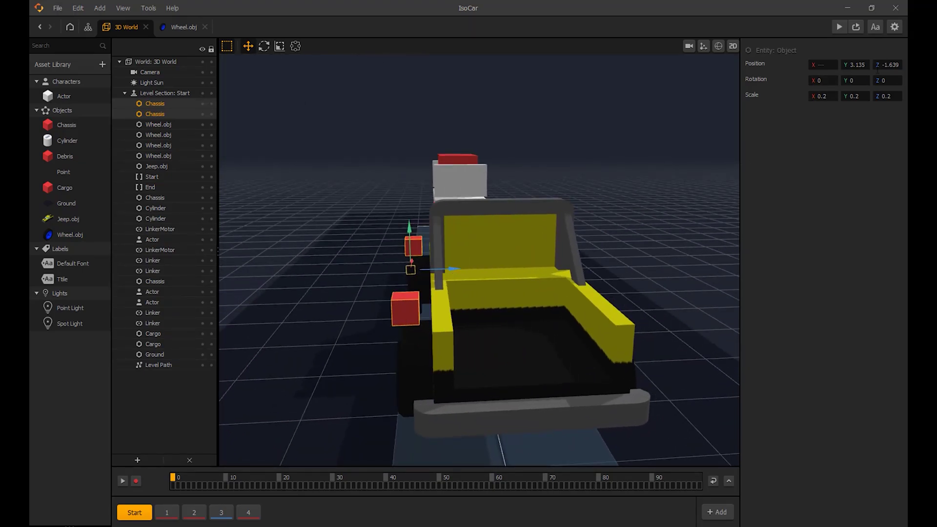
# Duplicate both Chassis blocks and place the copies on the jeep's opposite side at Z 1.639.
pyautogui.doubleClick(890, 65)
pyautogui.press('d')
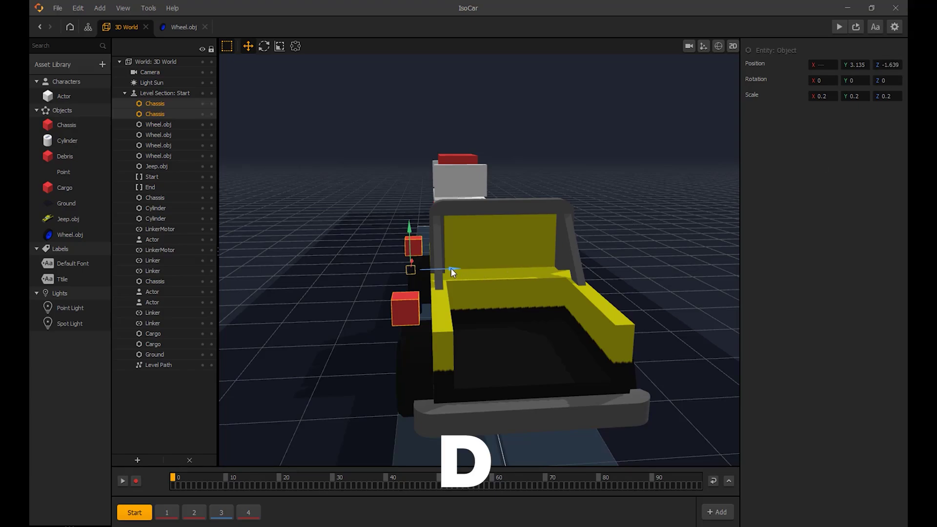
pyautogui.click(452, 269)
pyautogui.moveTo(882, 65); pyautogui.dragTo(902, 65)
pyautogui.doubleClick(884, 64)
pyautogui.write('1.639')
pyautogui.press('Return')
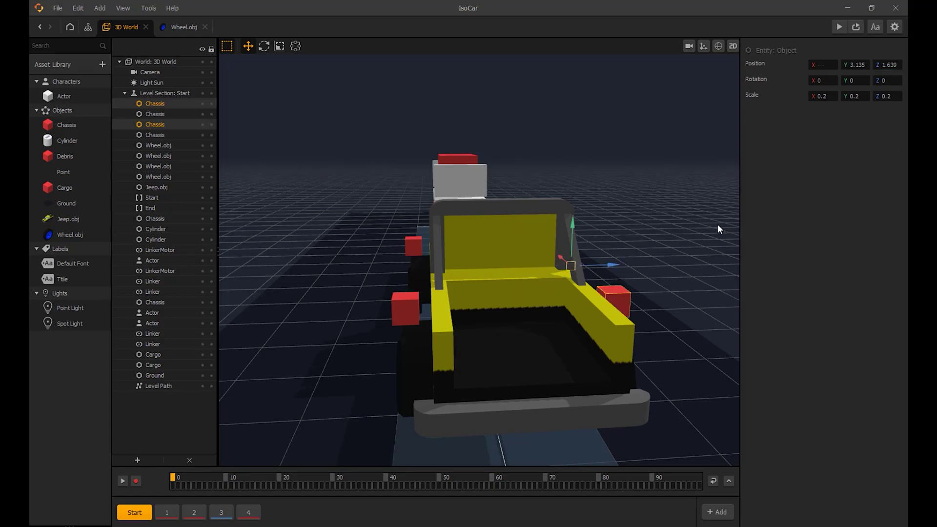
pyautogui.click(708, 225)
# Link the front wheel on the Z 1.63 side with the small Chassis block above it.
pyautogui.moveTo(707, 222); pyautogui.dragTo(540, 271, button='middle')
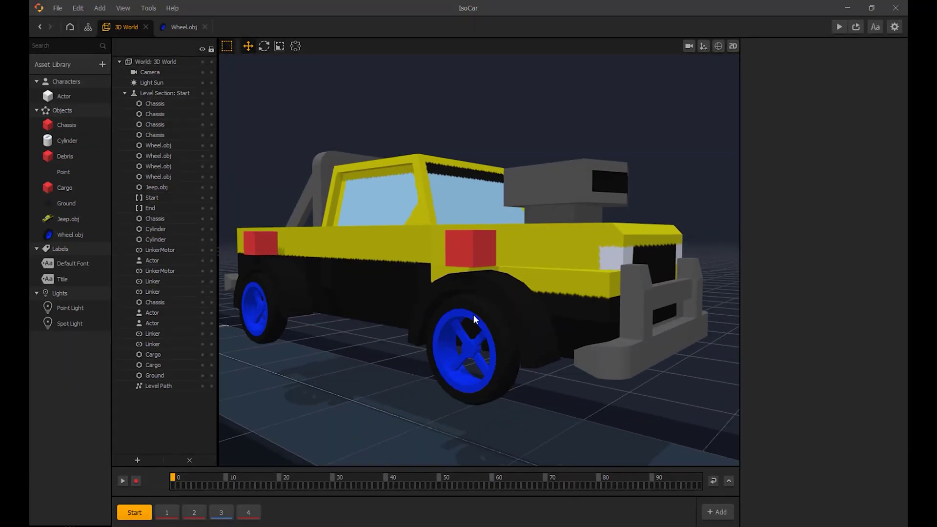
pyautogui.click(473, 314)
pyautogui.click(467, 253)
pyautogui.click(472, 312)
pyautogui.click(473, 259)
pyautogui.click(477, 311)
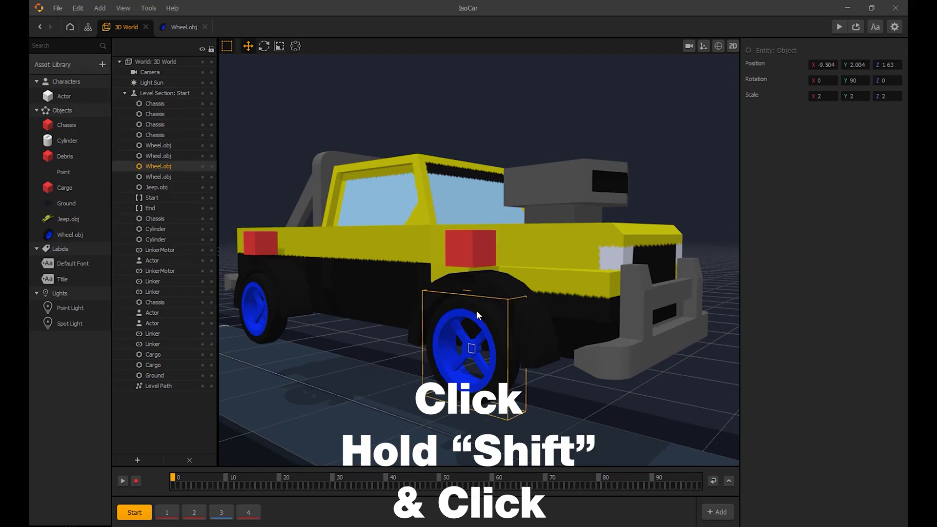
pyautogui.keyDown('shift'); pyautogui.click(473, 255); pyautogui.keyUp('shift')
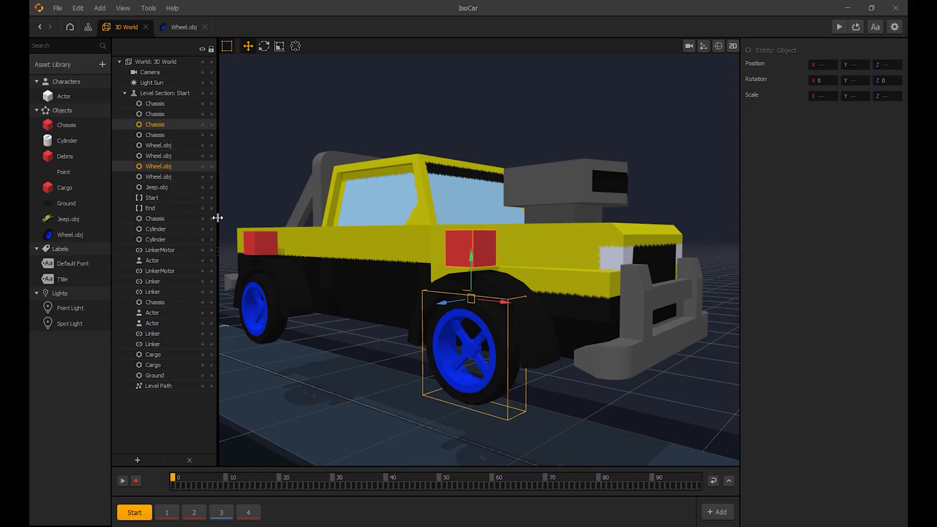
pyautogui.click(135, 461)
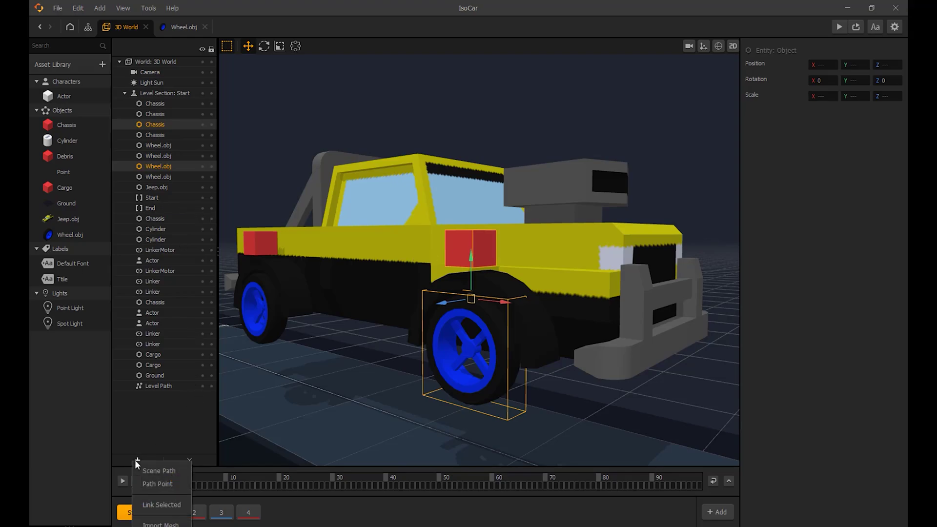
pyautogui.click(162, 504)
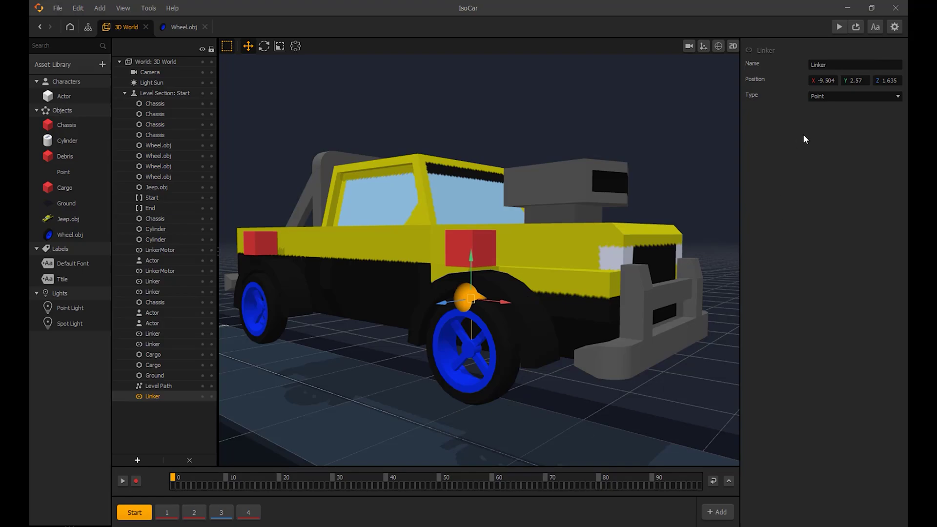
# Set the new front linker's type to Hinge with Z as its hinge axis.
pyautogui.click(829, 96)
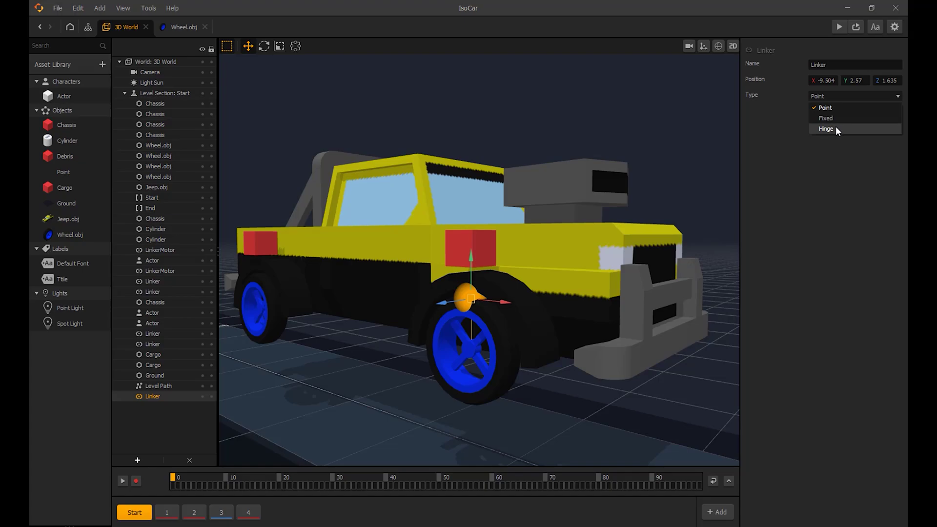
pyautogui.click(838, 128)
pyautogui.click(832, 111)
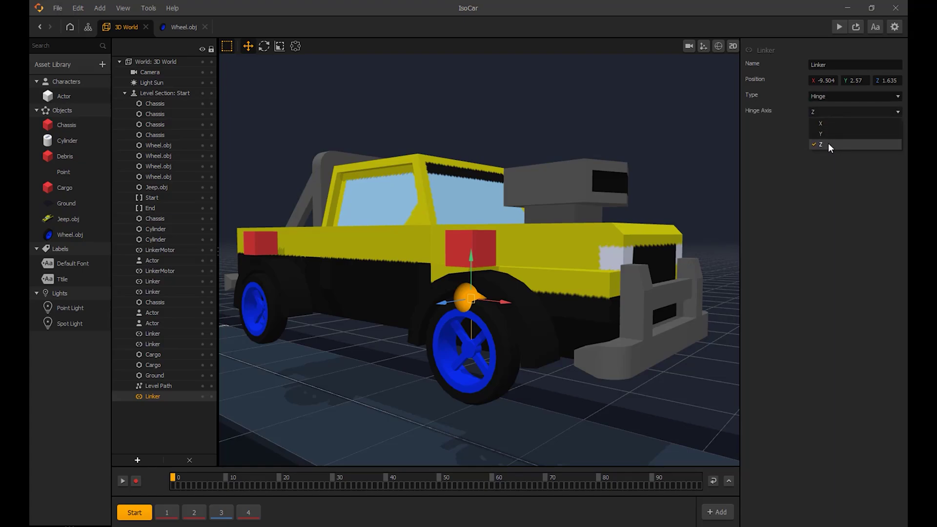
pyautogui.click(829, 146)
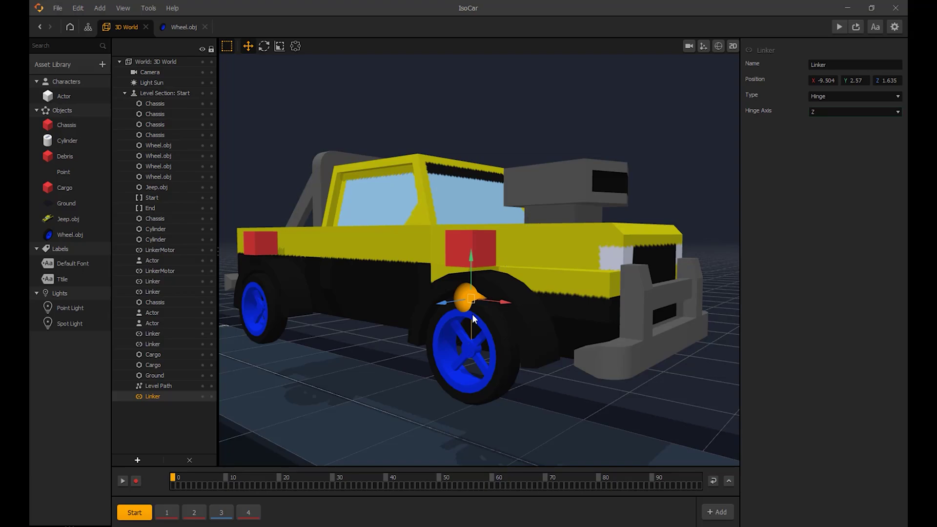
# Center the hinge linker on the front wheel by matching the wheel's position: X -9.504, Y 2.004, Z 1.63.
pyautogui.moveTo(471, 259); pyautogui.dragTo(471, 309)
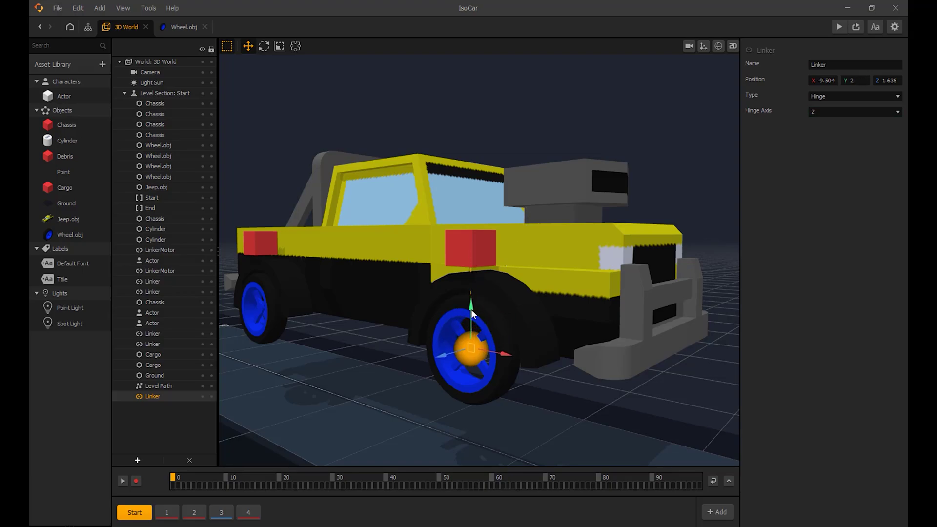
pyautogui.click(496, 334)
pyautogui.click(819, 64)
pyautogui.moveTo(818, 64); pyautogui.dragTo(852, 66)
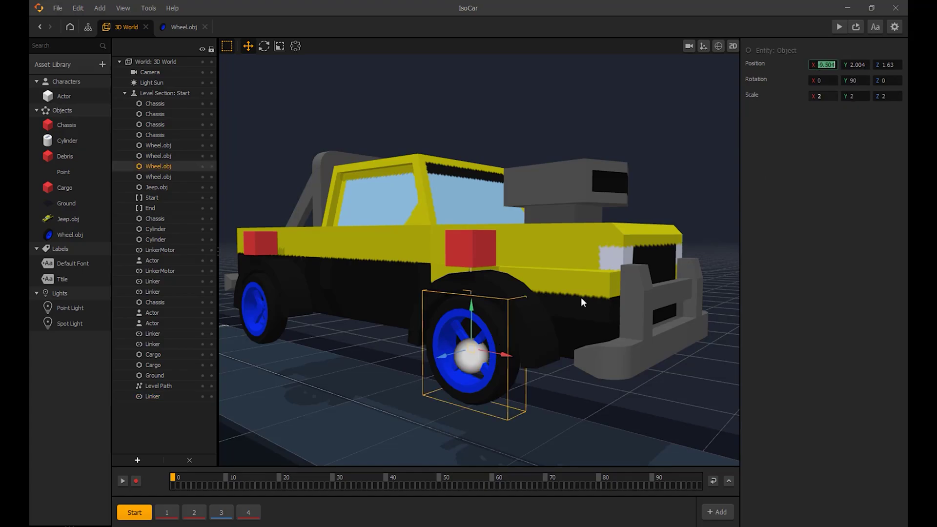
pyautogui.click(469, 361)
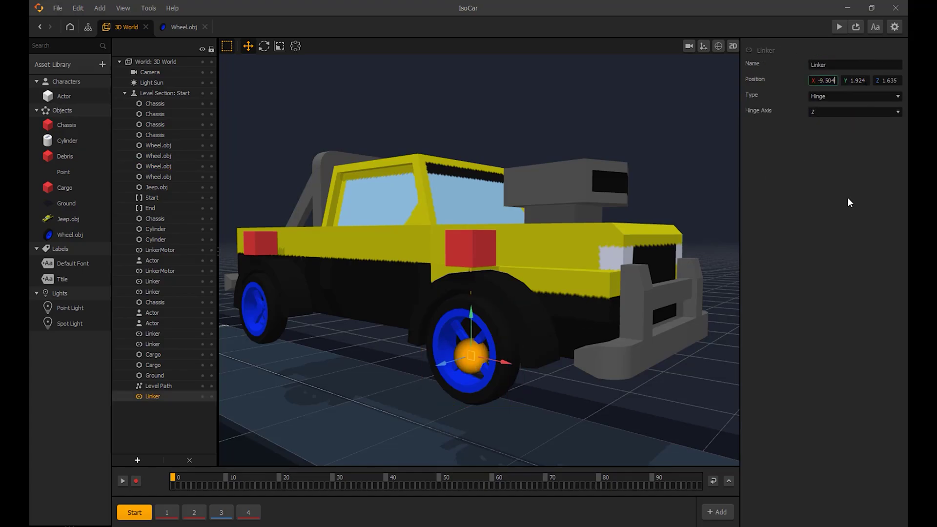
pyautogui.click(488, 385)
pyautogui.click(856, 64)
pyautogui.click(488, 346)
pyautogui.click(518, 372)
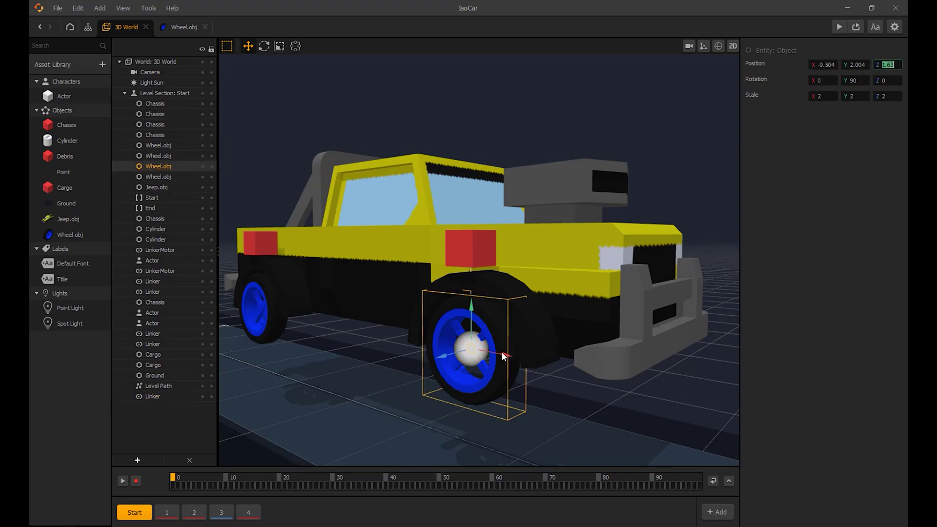
pyautogui.click(470, 357)
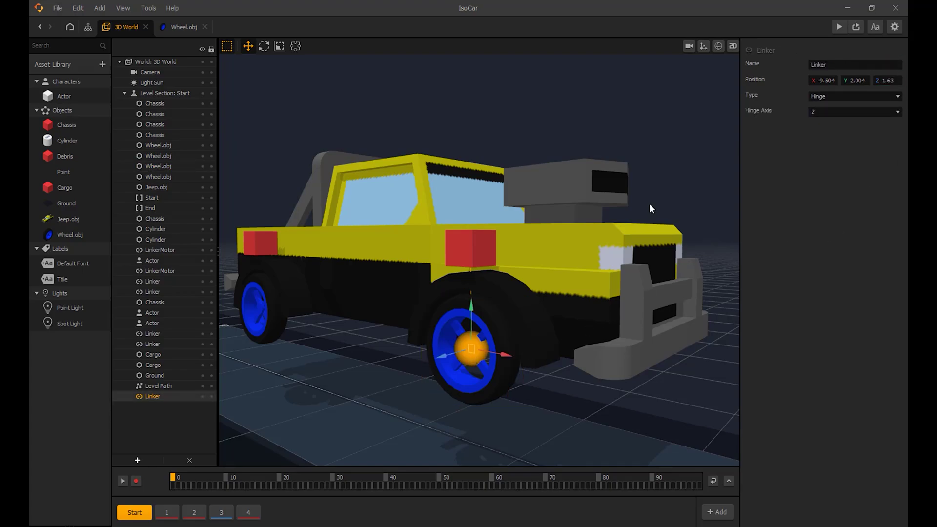
# Link the rear Chassis block on the same side with the wheel below it, using a Hinge linker.
pyautogui.click(664, 142)
pyautogui.moveTo(665, 142); pyautogui.dragTo(367, 278)
pyautogui.click(368, 280)
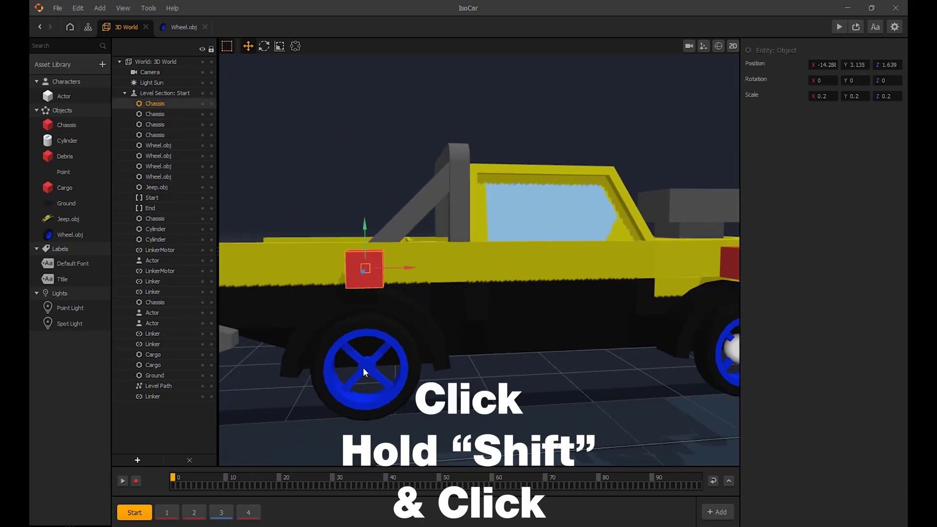
pyautogui.keyDown('shift'); pyautogui.click(362, 367); pyautogui.keyUp('shift')
pyautogui.click(137, 460)
pyautogui.click(148, 504)
pyautogui.click(868, 95)
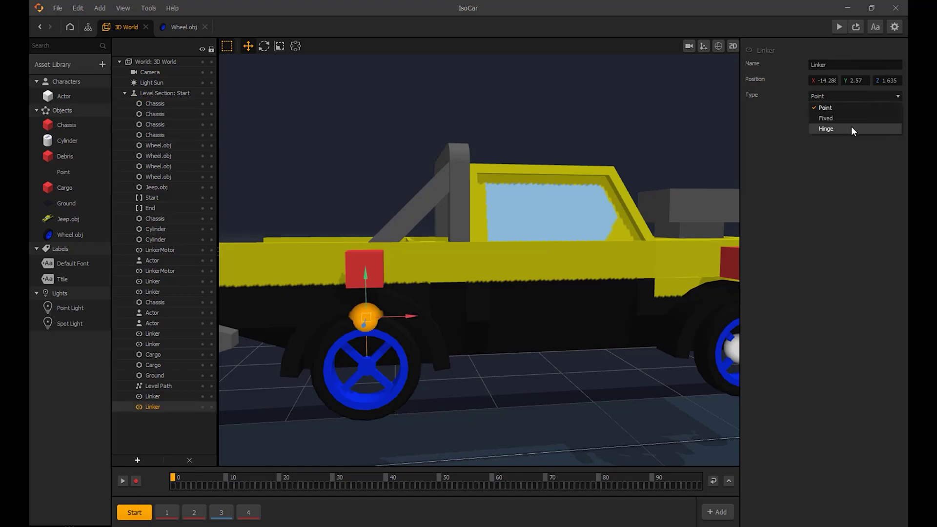
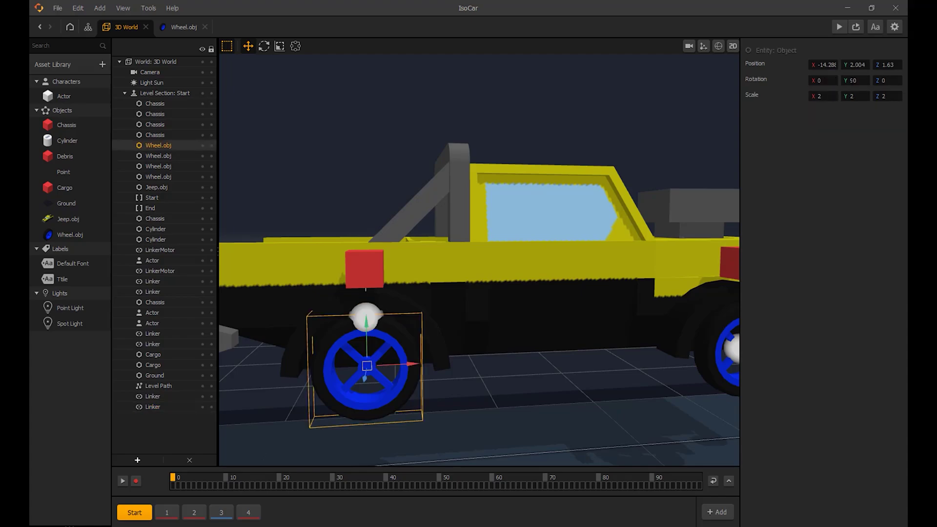
# Center the rear hinge linker on its wheel by matching the wheel's position: X -14.288, Y 2.004, Z 1.63.
pyautogui.doubleClick(824, 65)
pyautogui.click(378, 312)
pyautogui.moveTo(820, 83); pyautogui.dragTo(861, 92)
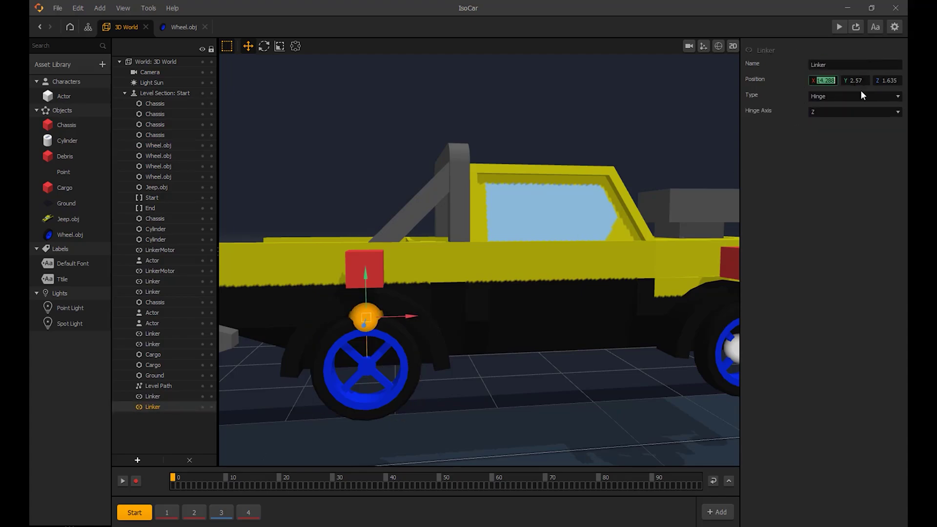
pyautogui.click(833, 204)
pyautogui.click(399, 351)
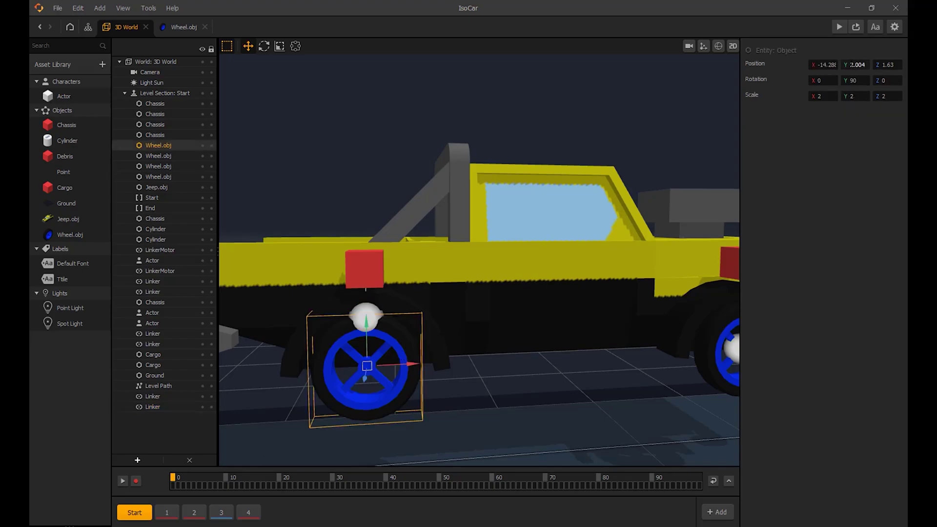
pyautogui.doubleClick(857, 65)
pyautogui.click(377, 313)
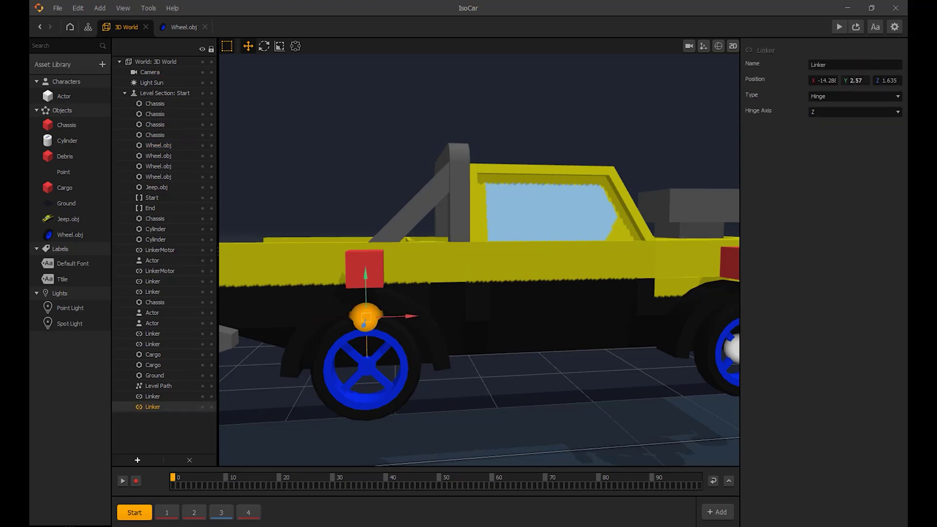
pyautogui.click(399, 351)
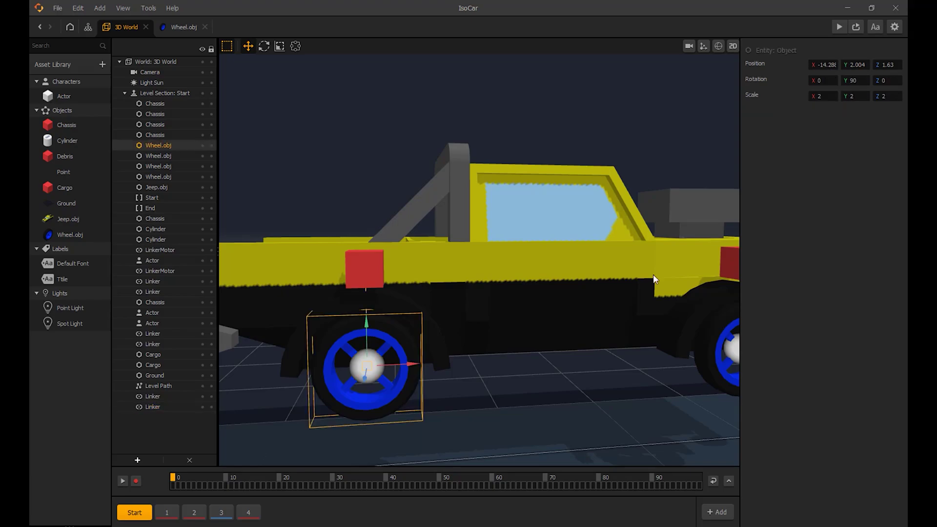
pyautogui.doubleClick(887, 64)
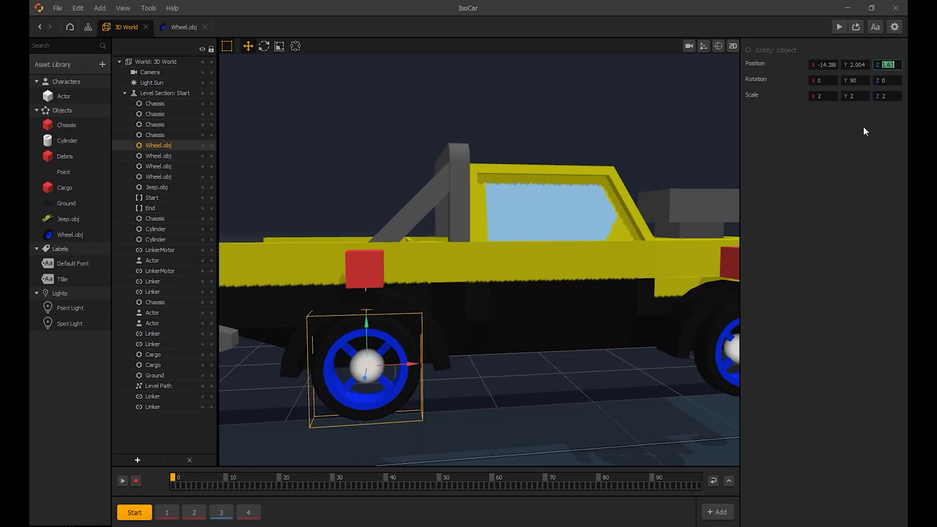
pyautogui.click(376, 363)
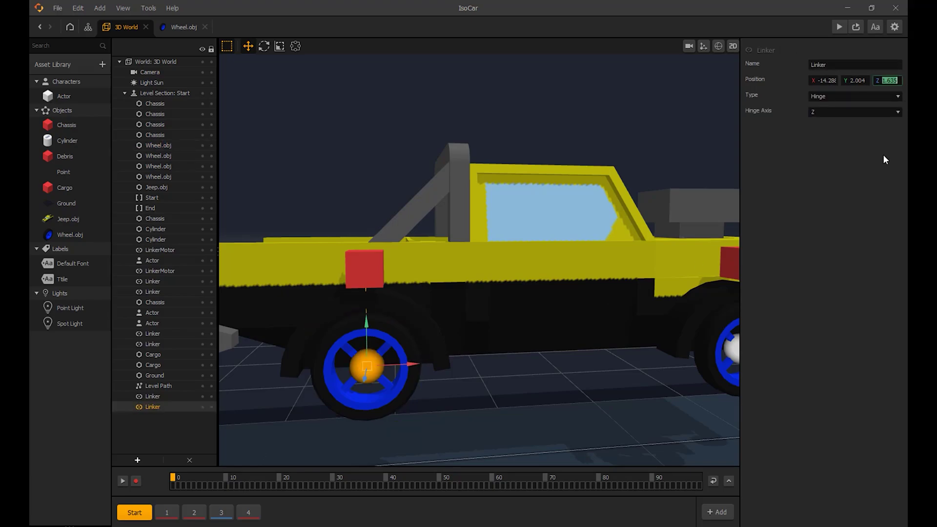
pyautogui.click(464, 128)
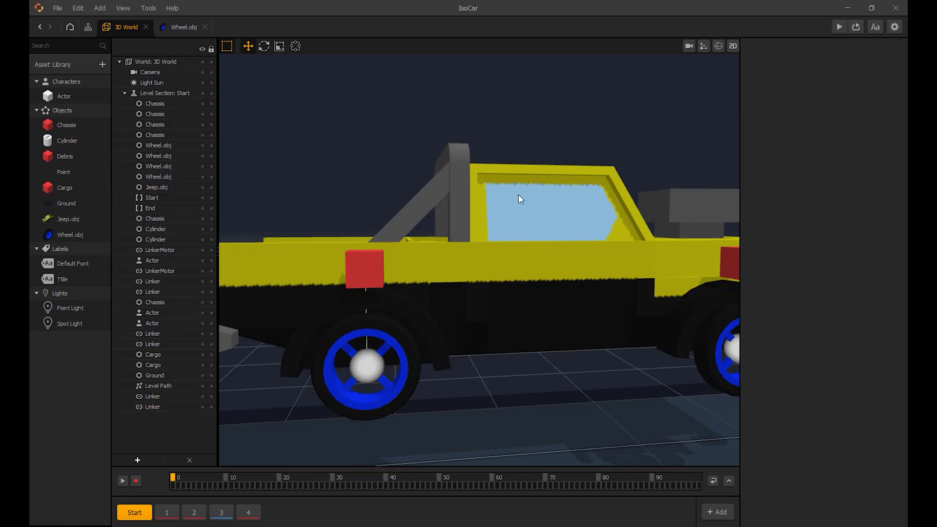
# Link the rear Chassis block on the jeep's other side with the wheel below it, using a Hinge linker with Z as its axis.
pyautogui.moveTo(518, 194); pyautogui.dragTo(539, 354, button='middle')
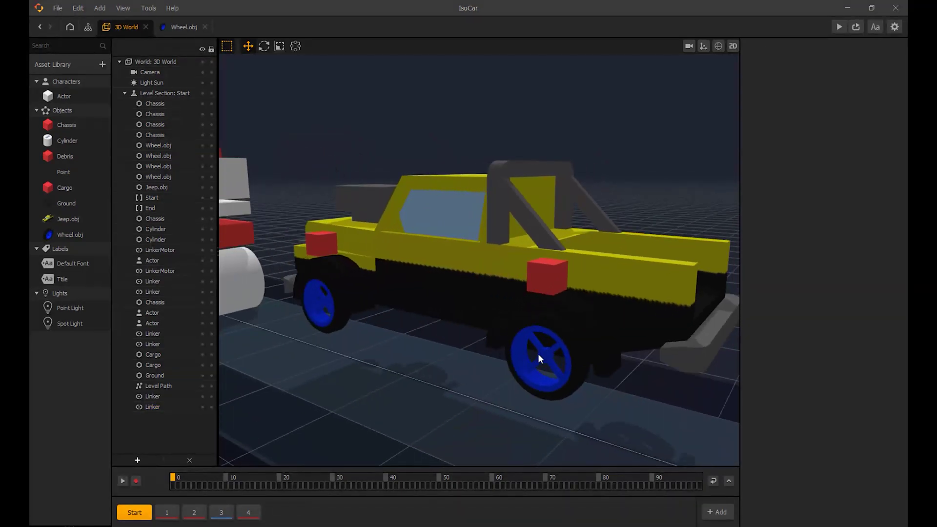
pyautogui.click(541, 357)
pyautogui.keyDown('shift'); pyautogui.click(557, 275); pyautogui.keyUp('shift')
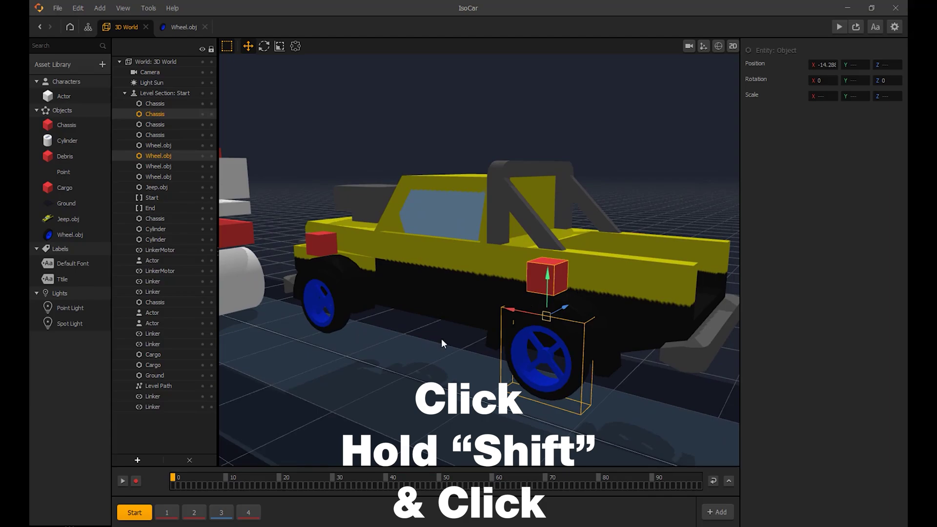
pyautogui.click(139, 460)
pyautogui.click(155, 506)
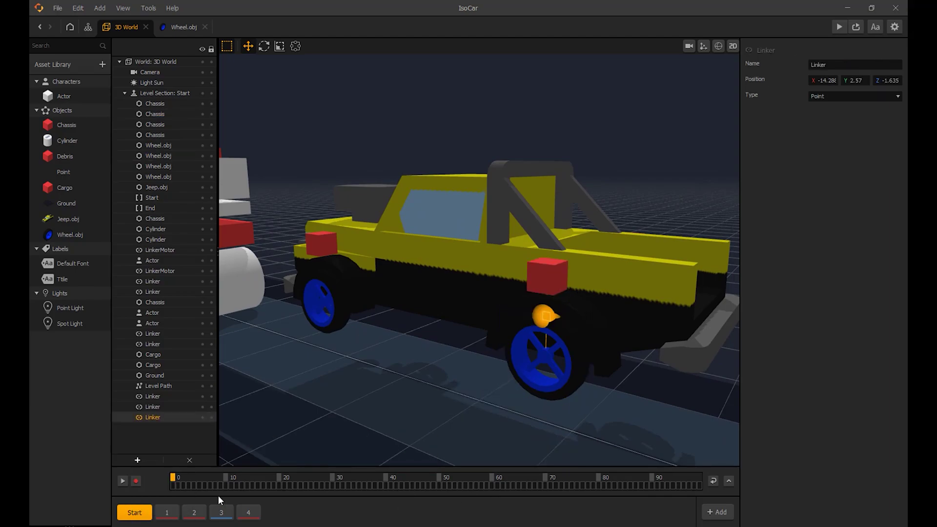
pyautogui.click(820, 96)
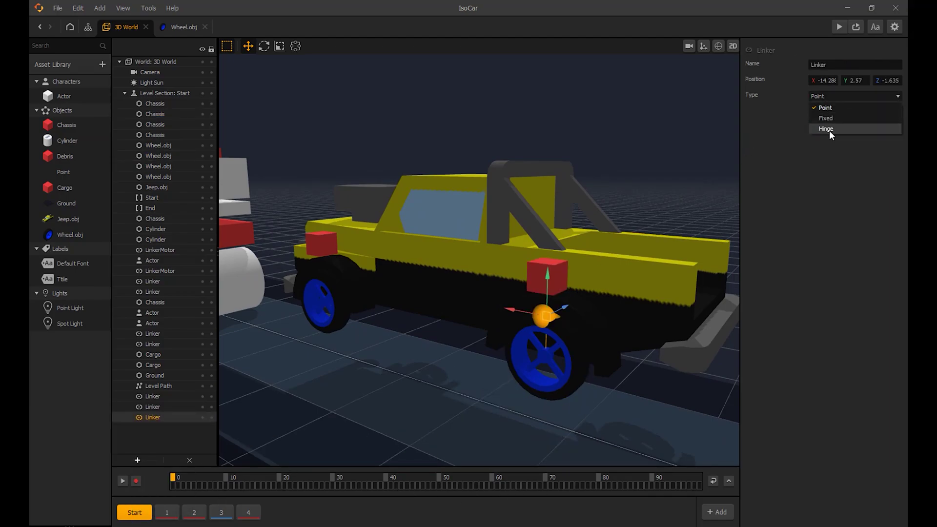
pyautogui.click(829, 129)
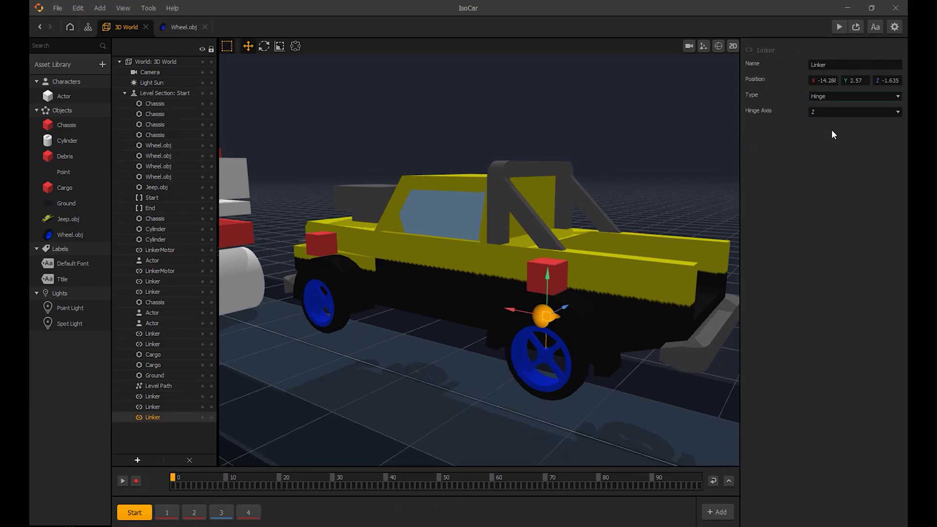
# Match the new rear linker's X and Y position to its wheel: X -14.288, Y 2.004.
pyautogui.click(564, 345)
pyautogui.click(825, 65)
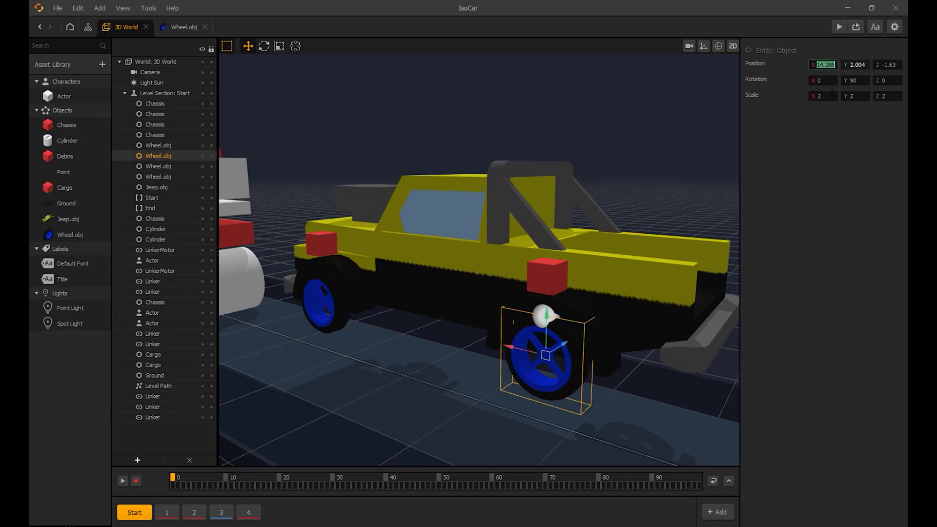
pyautogui.click(541, 318)
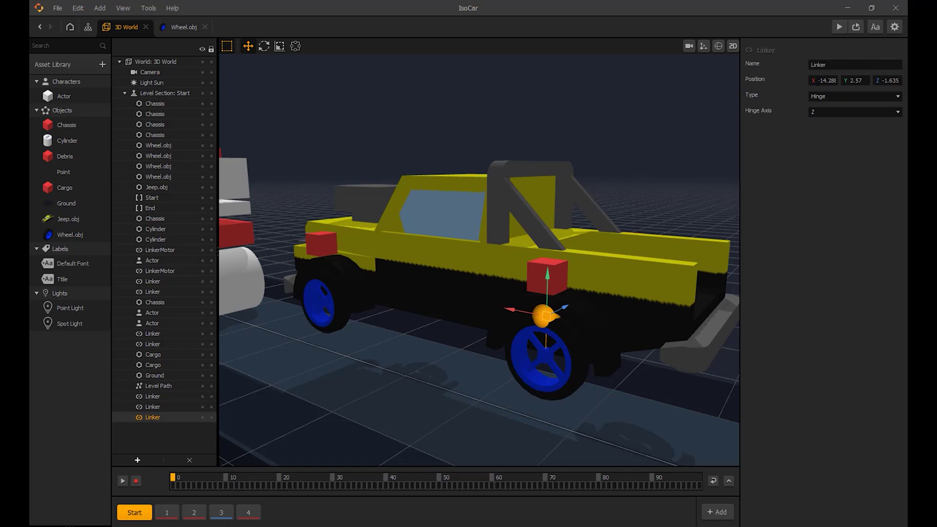
pyautogui.moveTo(818, 81); pyautogui.dragTo(858, 104)
pyautogui.write('-14.288')
pyautogui.click(565, 345)
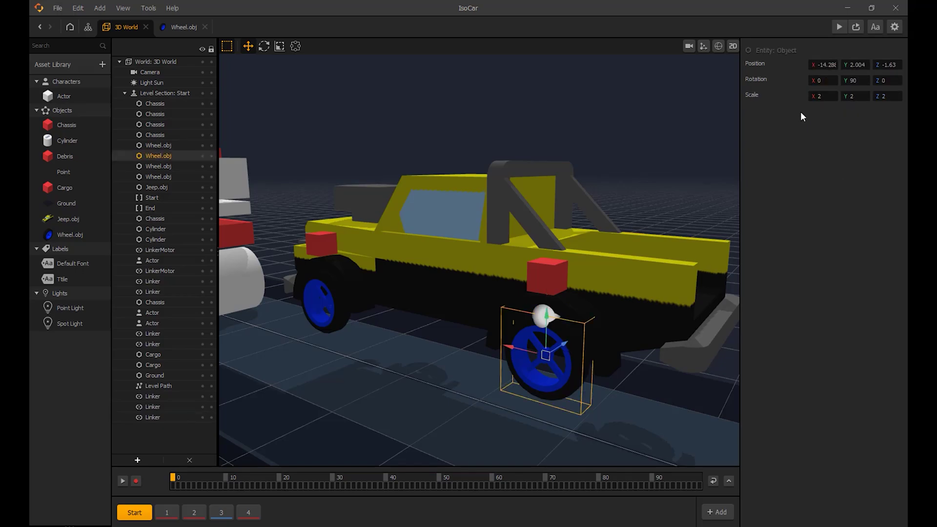
pyautogui.click(855, 65)
pyautogui.hotkey('ctrl', 'c')
pyautogui.click(537, 320)
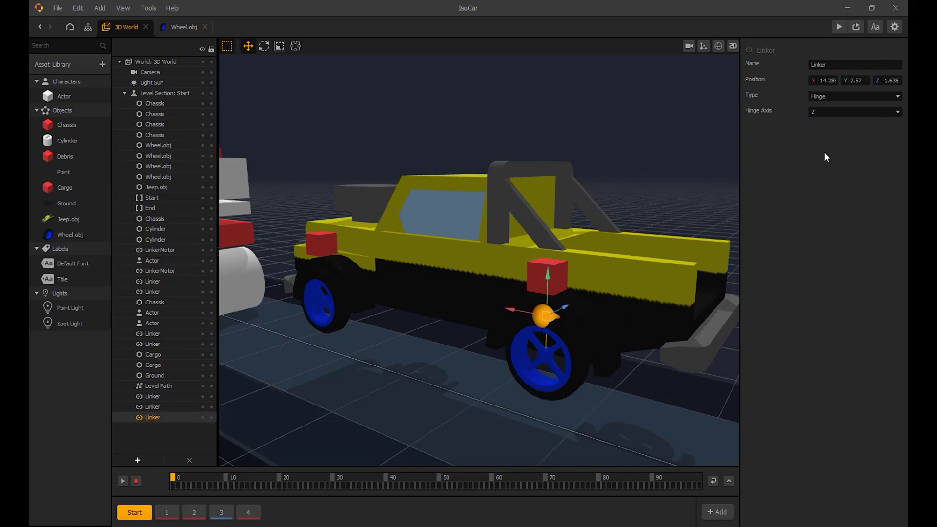
pyautogui.click(856, 81)
pyautogui.hotkey('ctrl', 'v')
pyautogui.press('Return')
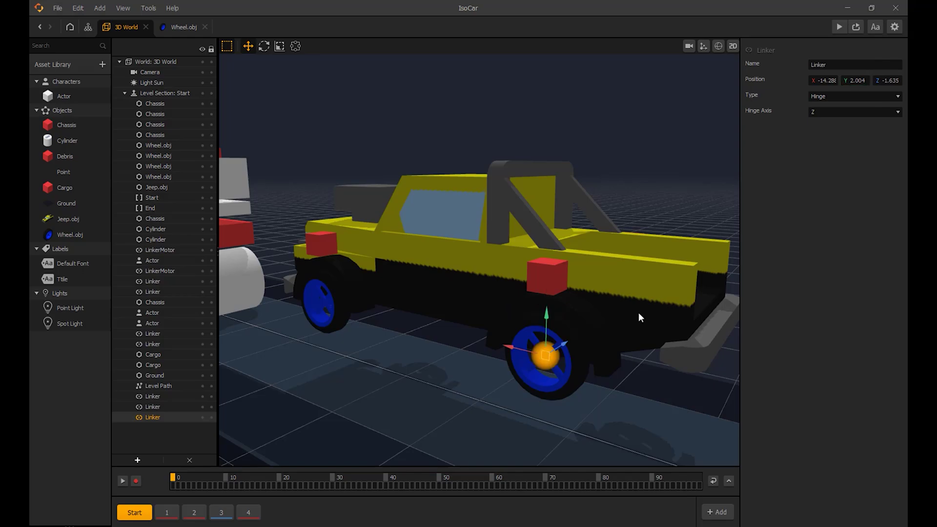
# Set the rear linker's Z position to the wheel's value, -1.63.
pyautogui.click(578, 359)
pyautogui.click(887, 64)
pyautogui.hotkey('ctrl', 'c')
pyautogui.click(547, 354)
pyautogui.click(887, 80)
pyautogui.hotkey('ctrl', 'v')
pyautogui.press('Return')
pyautogui.click(588, 138)
# Link the front Chassis block on this side with the wheel below it, using a Hinge linker with Z as its axis.
pyautogui.moveTo(554, 123); pyautogui.dragTo(732, 153, button='middle')
pyautogui.scroll(3, 478, 303)
pyautogui.moveTo(478, 303); pyautogui.dragTo(509, 276, button='middle')
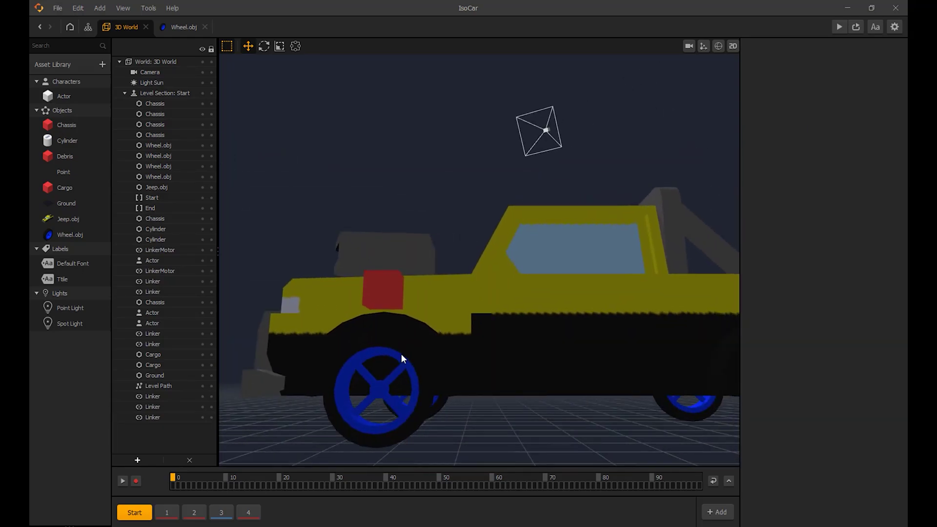
pyautogui.moveTo(443, 326); pyautogui.dragTo(437, 353, button='middle')
pyautogui.click(421, 339)
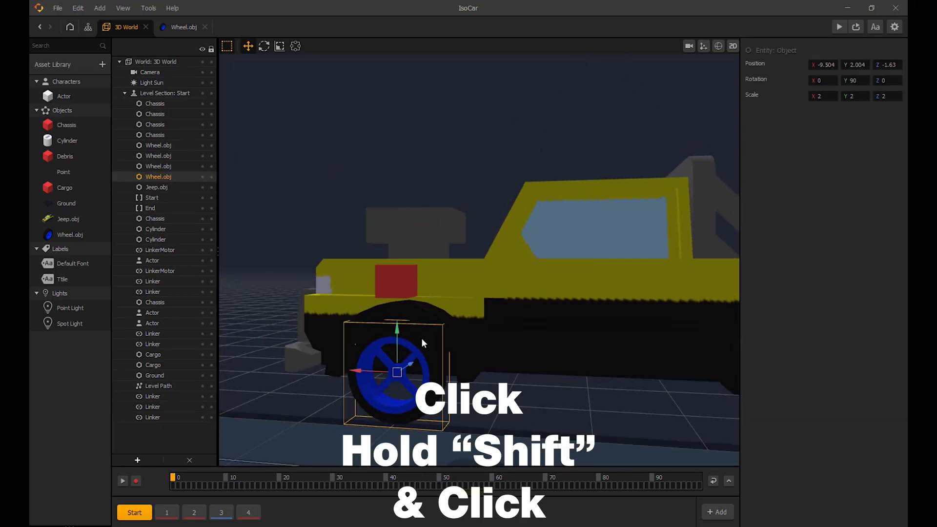
pyautogui.keyDown('shift'); pyautogui.click(400, 283); pyautogui.keyUp('shift')
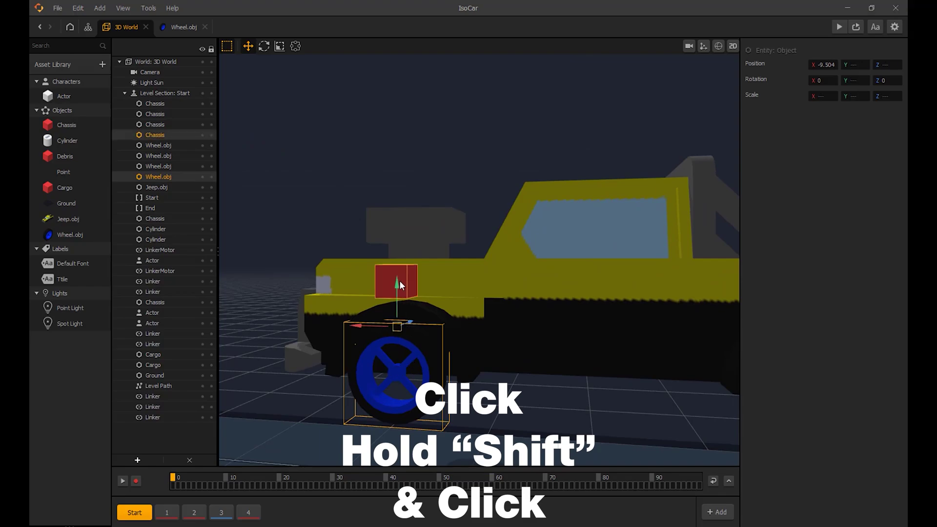
pyautogui.click(138, 460)
pyautogui.click(155, 505)
pyautogui.click(820, 97)
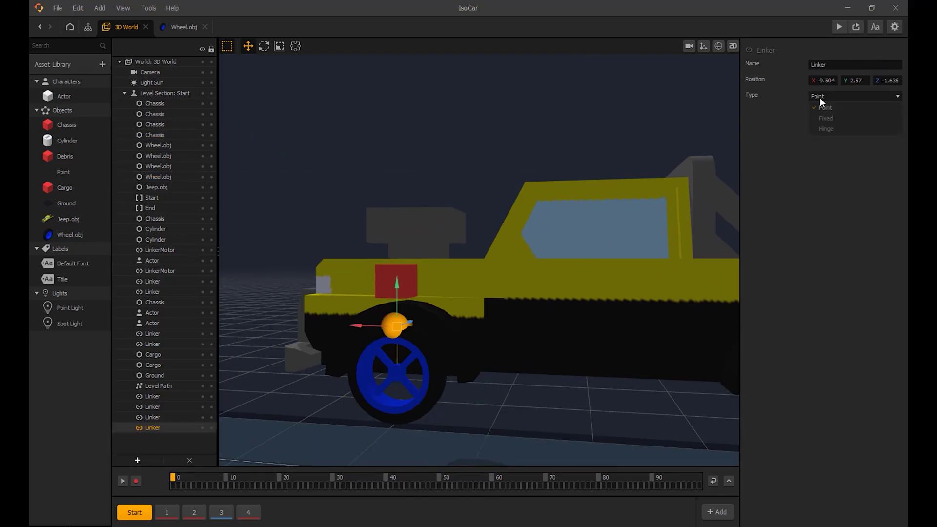
pyautogui.click(833, 130)
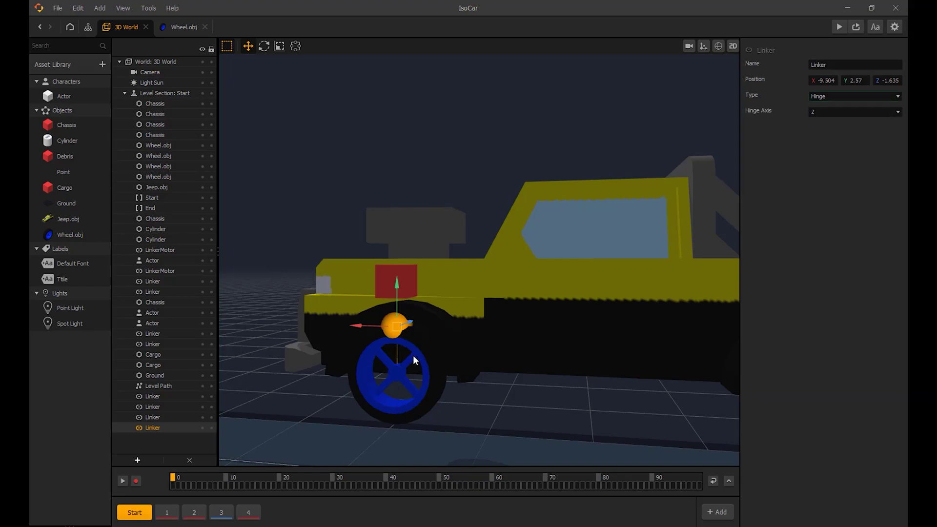
pyautogui.click(414, 358)
pyautogui.click(823, 65)
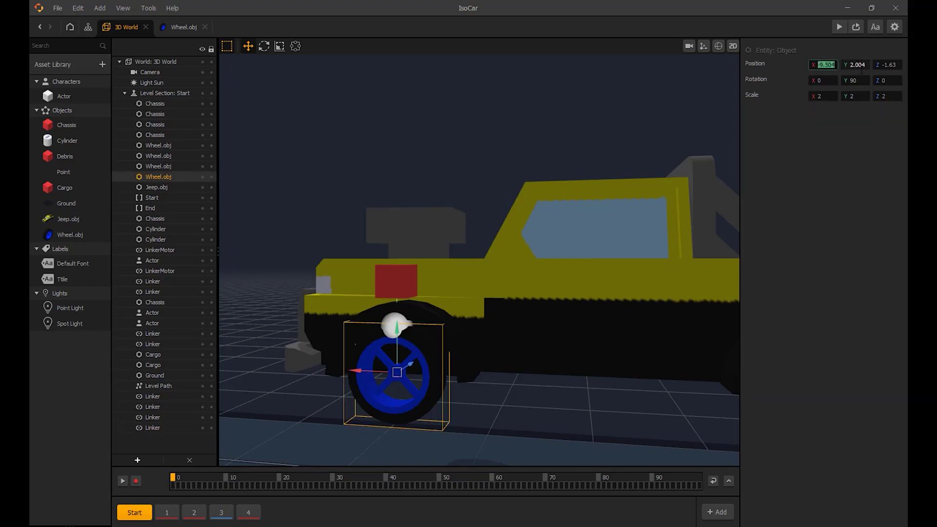
pyautogui.click(393, 330)
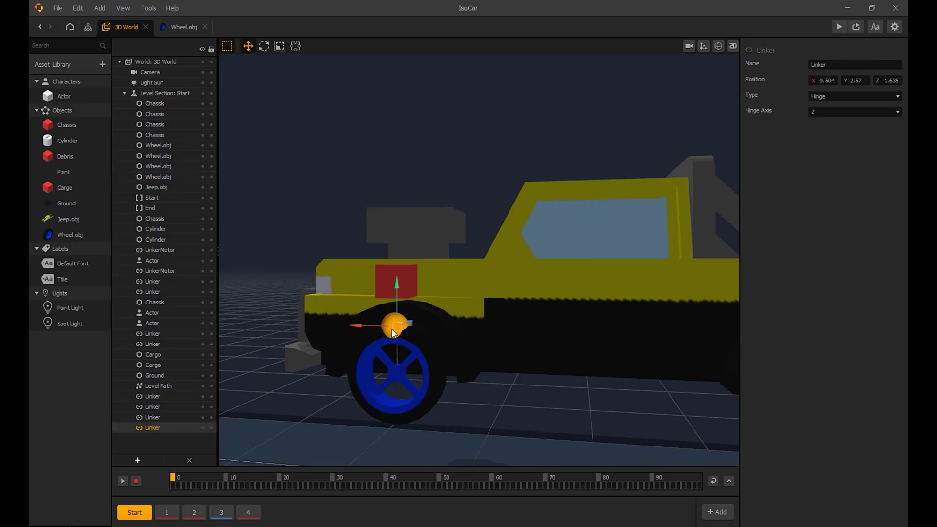
pyautogui.click(822, 80)
pyautogui.write('-1.63')
pyautogui.click(848, 241)
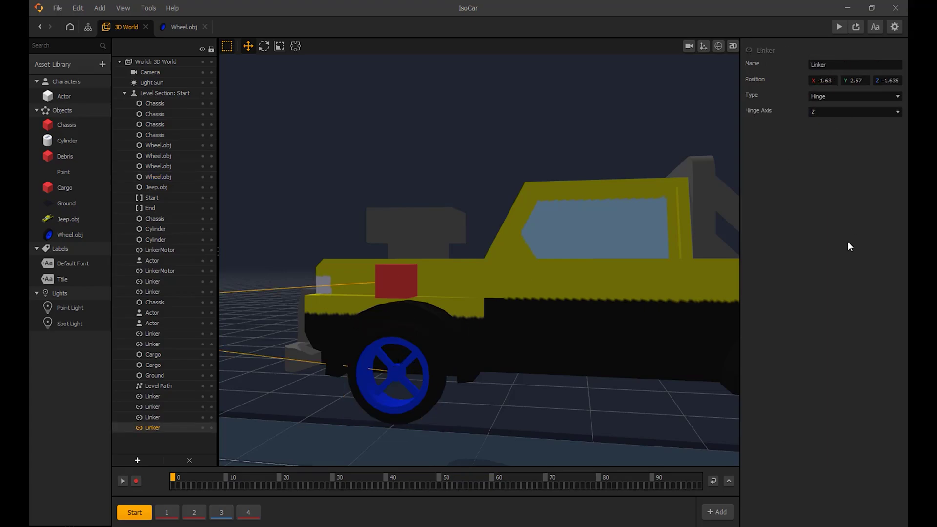
pyautogui.hotkey('ctrl', 'z')
pyautogui.hotkey('ctrl', 'z')
pyautogui.click(456, 150)
# Match the new front linker's X and Y position to its wheel: X -9.504, Y 2.004.
pyautogui.click(419, 350)
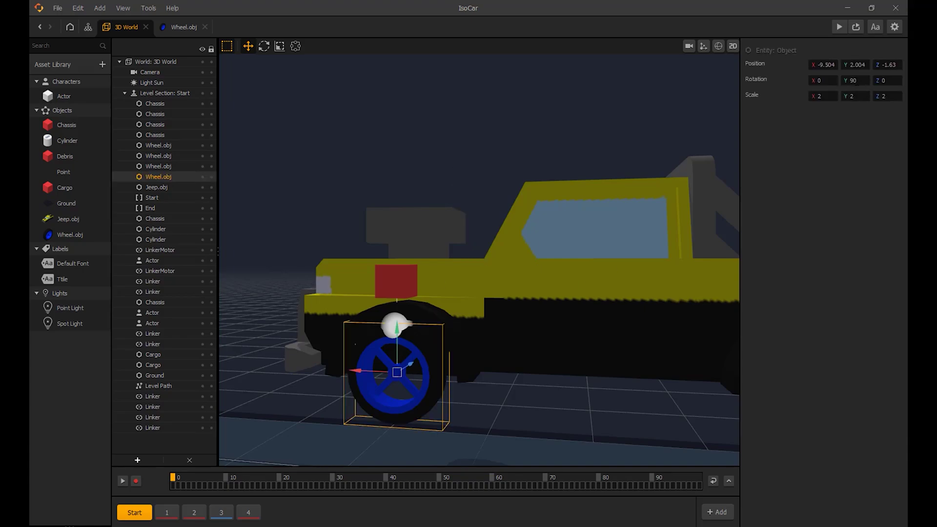
pyautogui.click(825, 64)
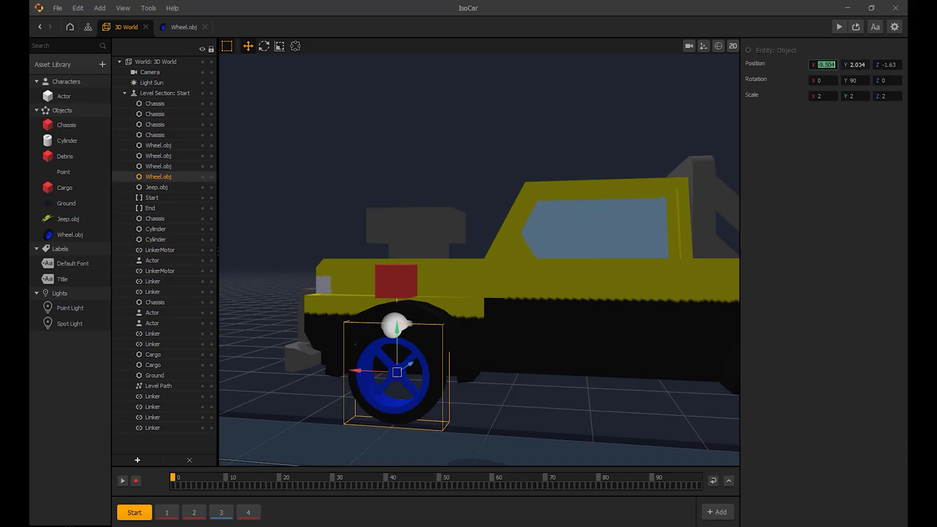
pyautogui.click(395, 322)
pyautogui.click(825, 81)
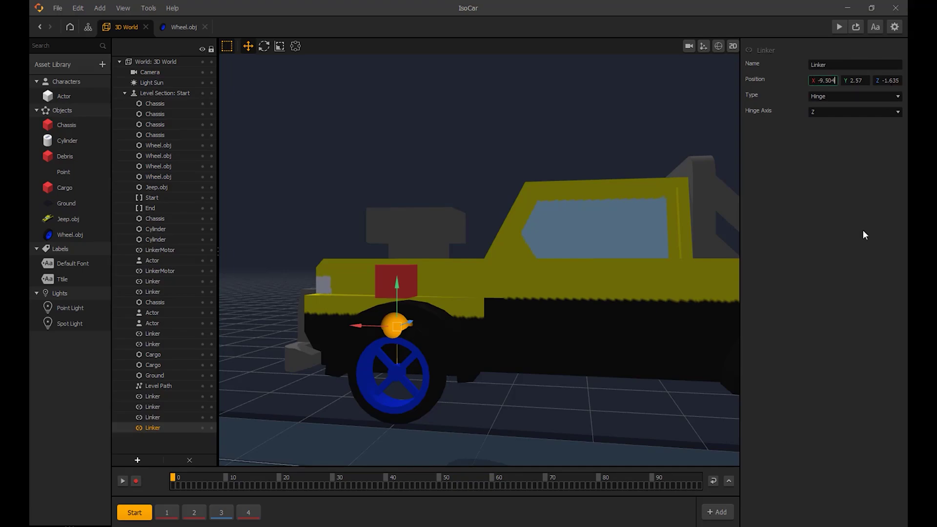
pyautogui.click(426, 348)
pyautogui.click(852, 65)
pyautogui.hotkey('ctrl', 'c')
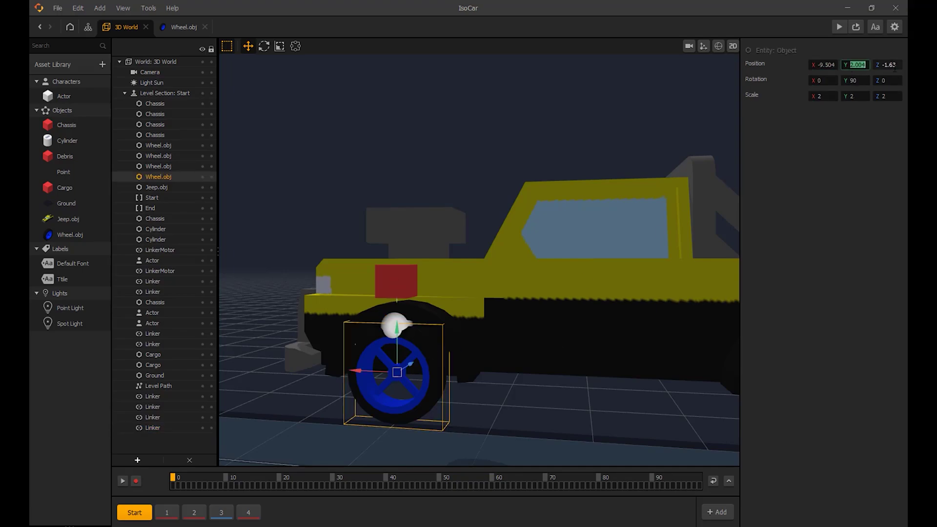
pyautogui.click(393, 325)
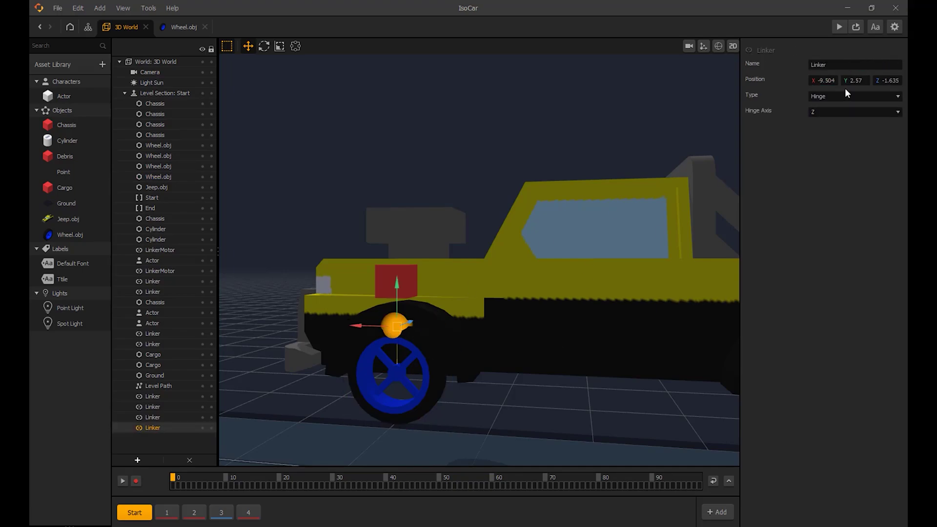
pyautogui.click(856, 80)
pyautogui.hotkey('ctrl', 'v')
pyautogui.click(823, 252)
# Set the front linker's Z position to the wheel's value, -1.63.
pyautogui.click(435, 348)
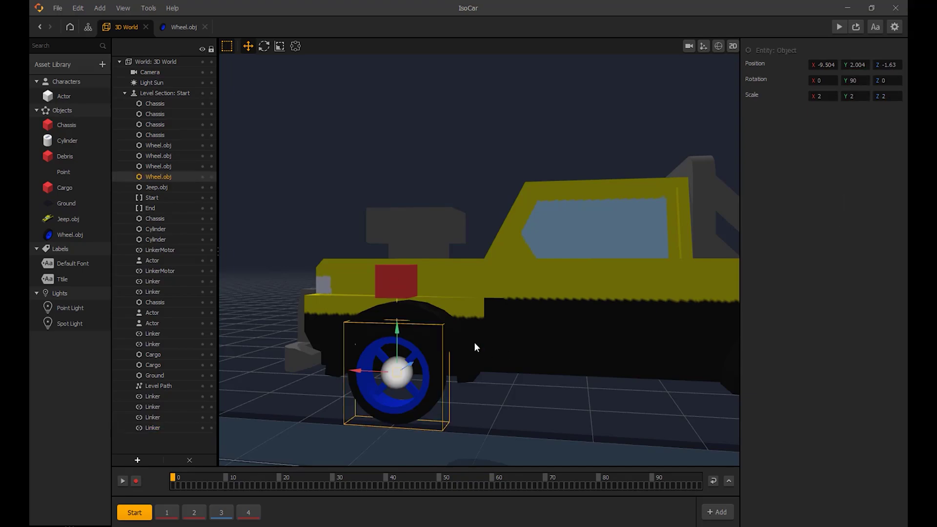
pyautogui.click(887, 65)
pyautogui.hotkey('ctrl', 'c')
pyautogui.click(397, 380)
pyautogui.click(890, 80)
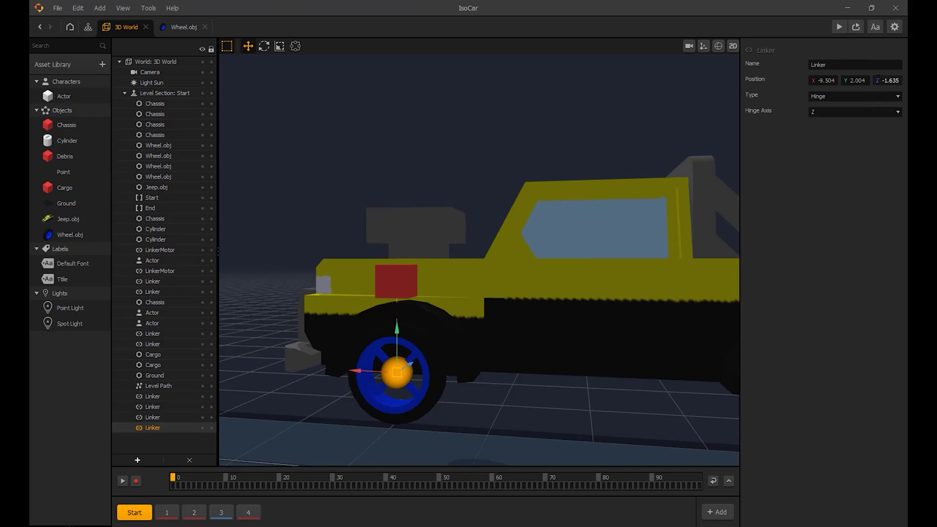
pyautogui.hotkey('ctrl', 'v')
pyautogui.click(857, 198)
pyautogui.click(587, 183)
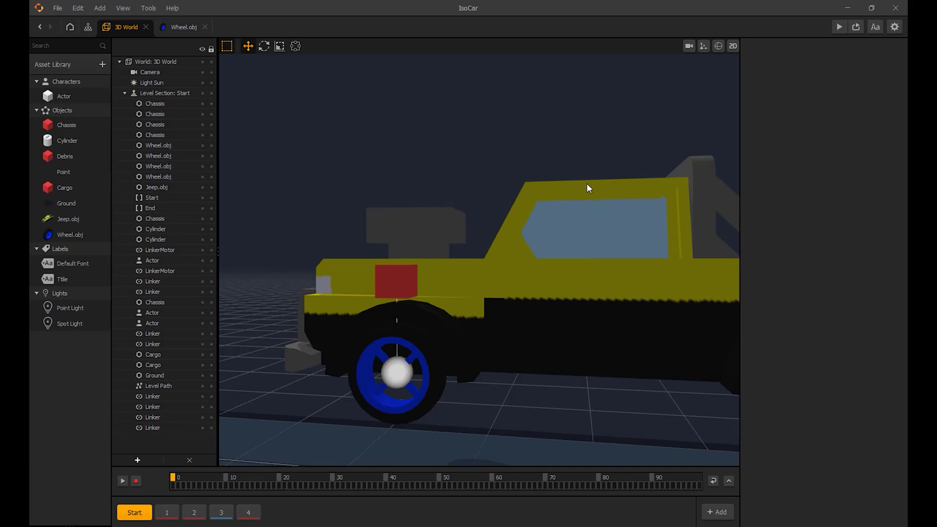
# Run a preview of the game to check how the jeep behaves on the track, and close it.
pyautogui.moveTo(588, 184); pyautogui.dragTo(439, 201, button='middle')
pyautogui.click(848, 28)
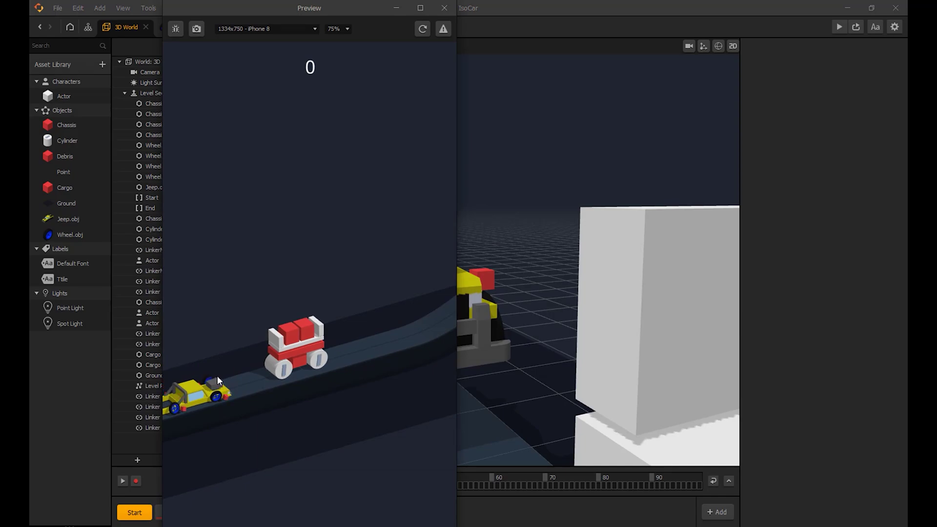
pyautogui.click(444, 8)
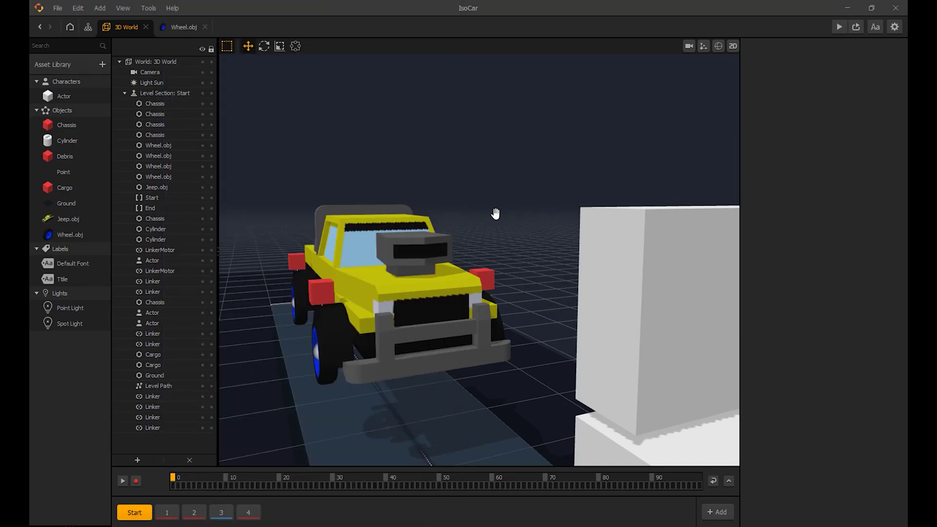
# Link the rear Chassis block at Z 1.639 with the Jeep.obj body, using a Fixed linker.
pyautogui.scroll(3, 539, 210)
pyautogui.moveTo(539, 210); pyautogui.dragTo(374, 312, button='middle')
pyautogui.click(367, 302)
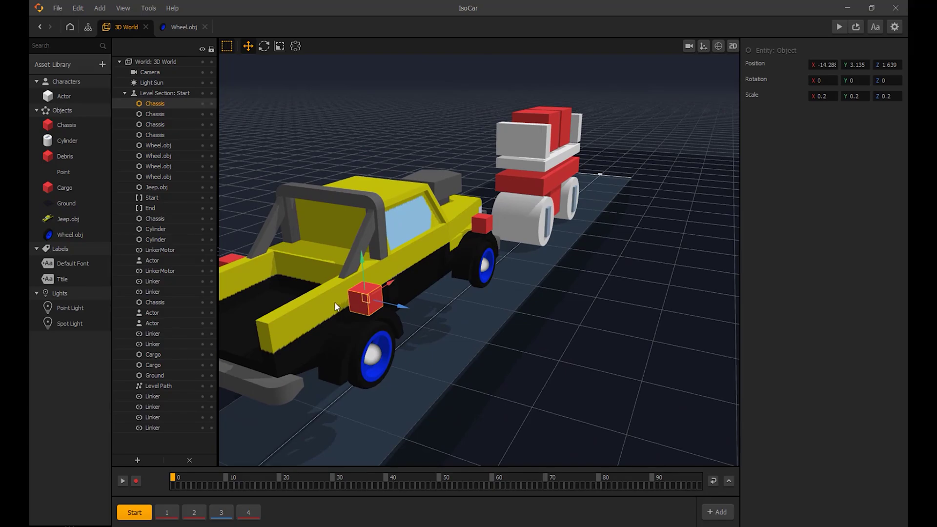
pyautogui.click(330, 306)
pyautogui.click(367, 298)
pyautogui.click(329, 298)
pyautogui.click(364, 301)
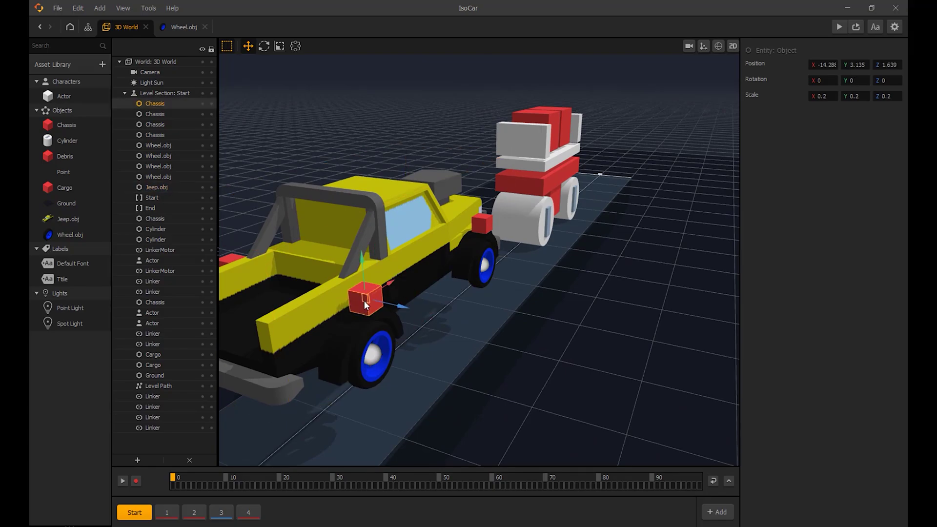
pyautogui.keyDown('shift'); pyautogui.click(337, 297); pyautogui.keyUp('shift')
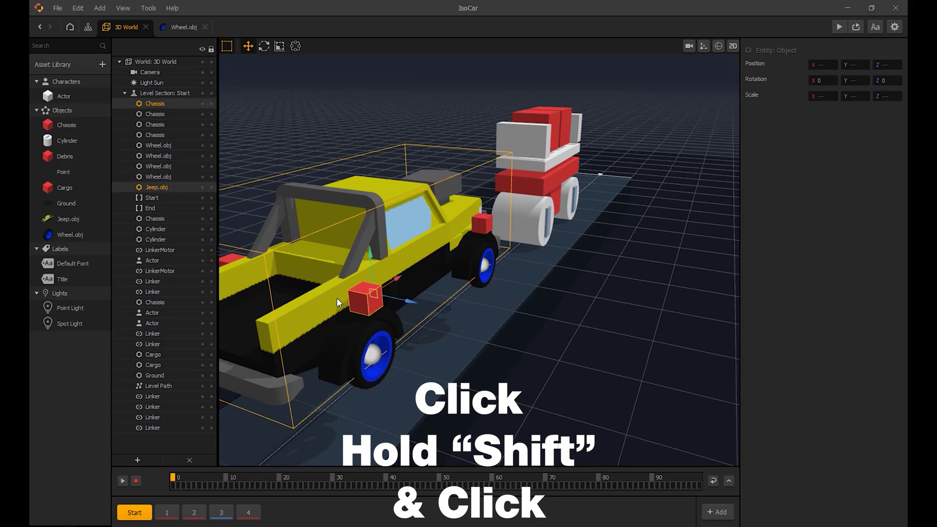
pyautogui.click(138, 460)
pyautogui.click(157, 504)
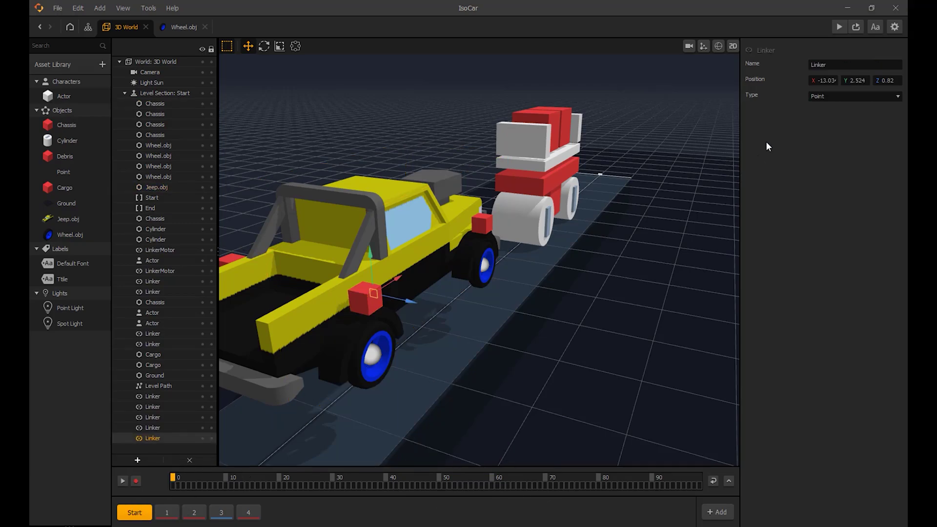
pyautogui.click(824, 96)
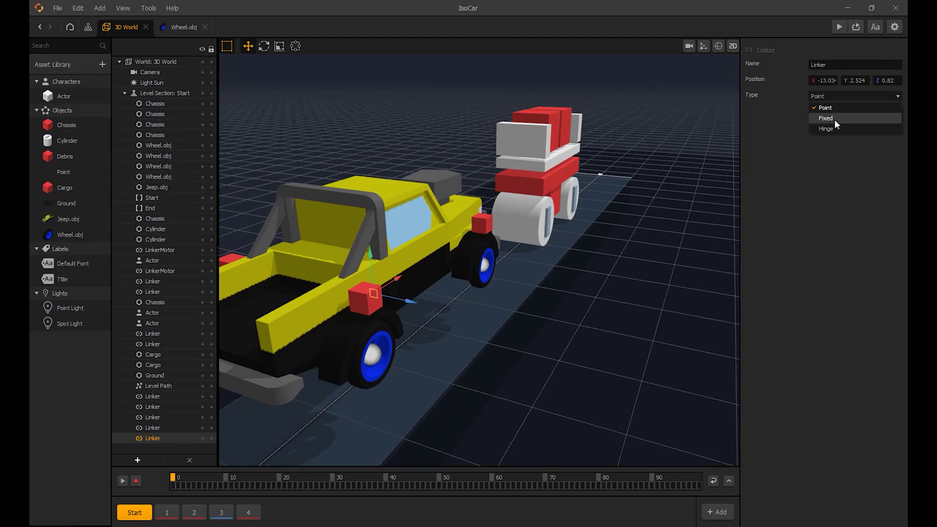
pyautogui.click(834, 119)
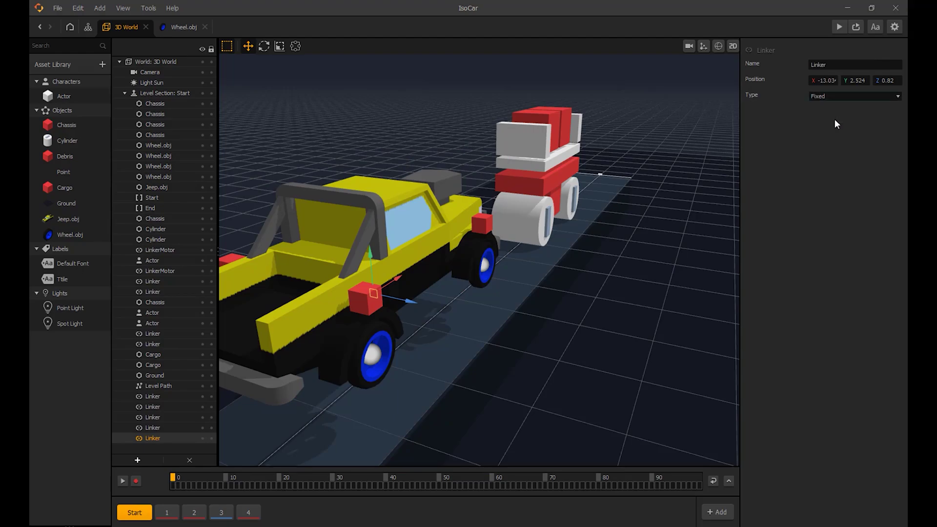
# Link the front Chassis block at Z 1.639 with the Jeep.obj body, using a Fixed linker.
pyautogui.click(484, 224)
pyautogui.keyDown('shift'); pyautogui.click(449, 223); pyautogui.keyUp('shift')
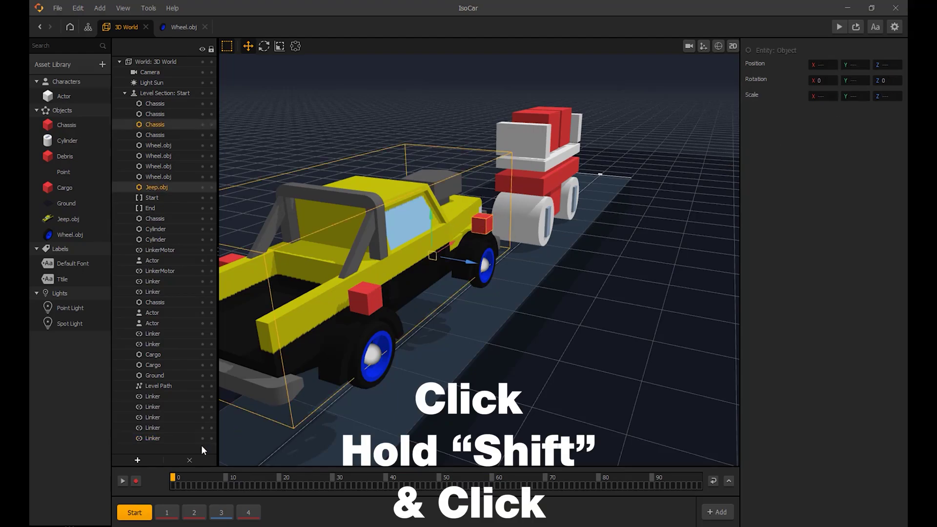
pyautogui.click(138, 460)
pyautogui.click(154, 500)
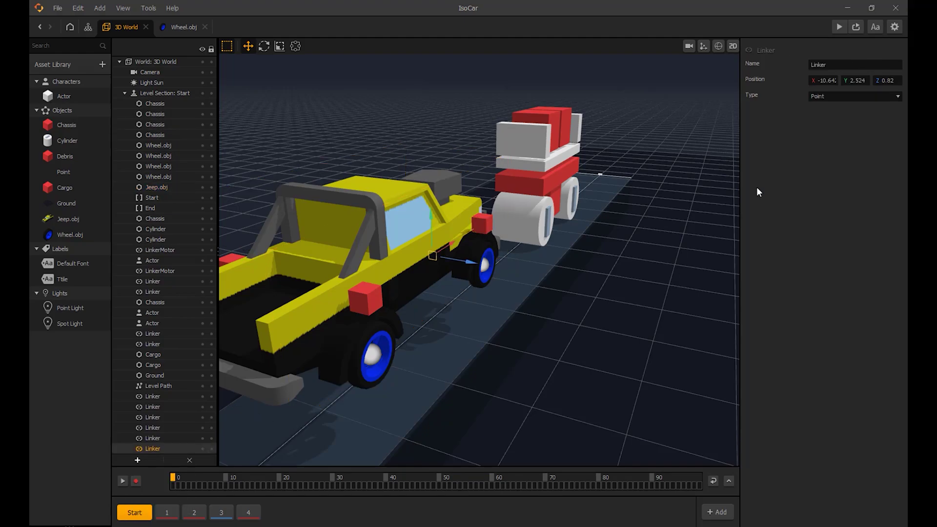
pyautogui.click(831, 98)
pyautogui.click(830, 121)
# Link the rear Chassis block at Z -1.639 with the Jeep.obj body, using a Fixed linker.
pyautogui.moveTo(422, 120); pyautogui.dragTo(464, 148)
pyautogui.click(434, 361)
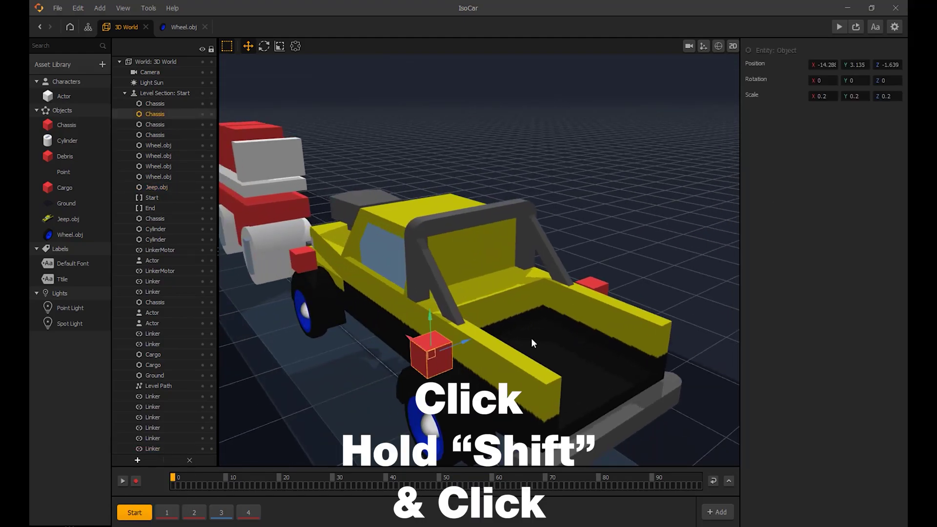
pyautogui.keyDown('shift'); pyautogui.click(531, 337); pyautogui.keyUp('shift')
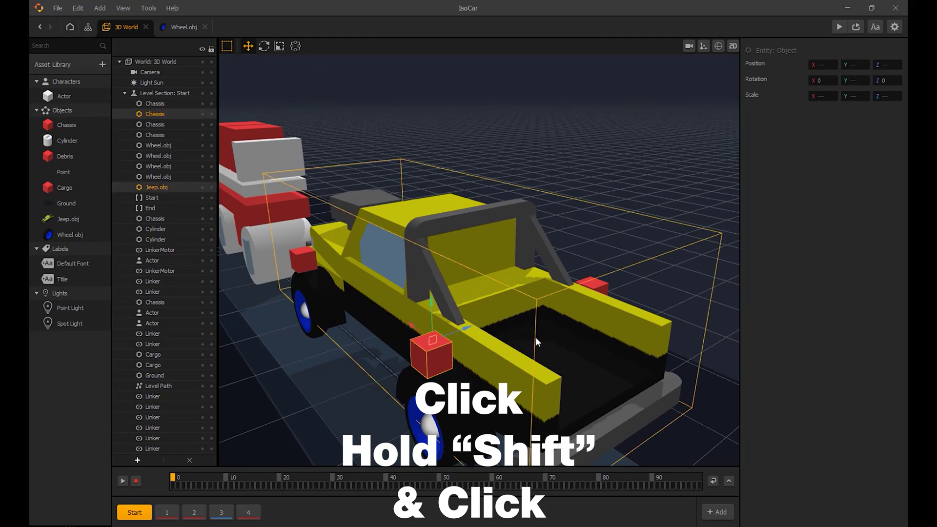
pyautogui.click(133, 460)
pyautogui.click(146, 470)
pyautogui.click(812, 100)
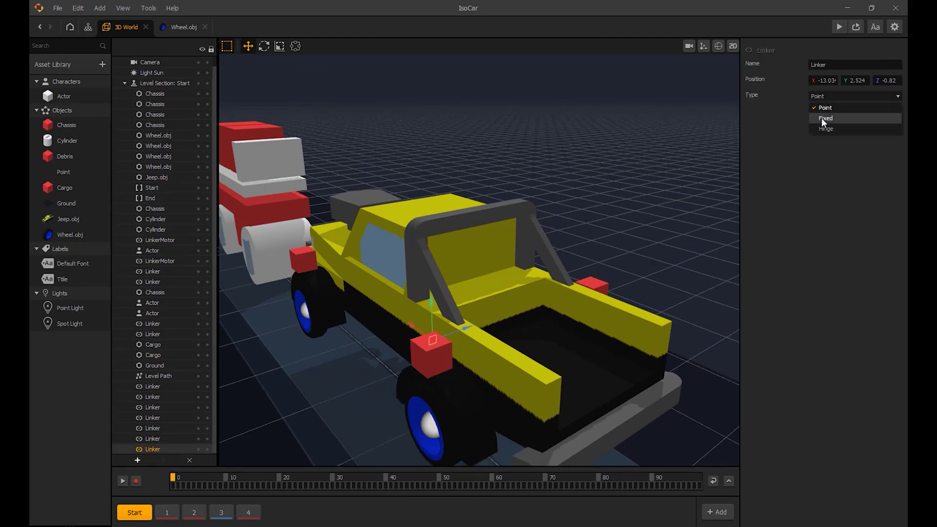
pyautogui.click(822, 118)
# Link the front Chassis block at Z -1.639 with the Jeep.obj body, using a Fixed linker.
pyautogui.click(302, 260)
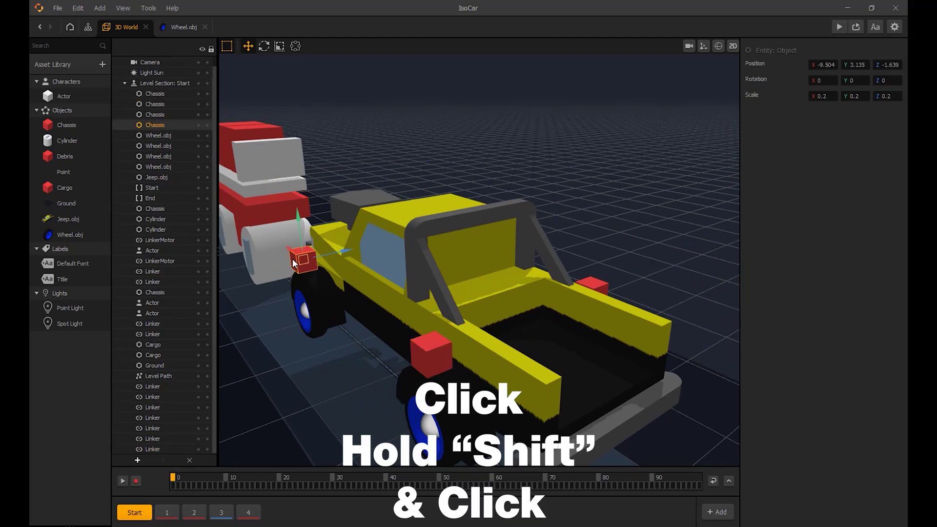
pyautogui.keyDown('shift'); pyautogui.click(388, 243); pyautogui.keyUp('shift')
pyautogui.click(138, 460)
pyautogui.click(147, 471)
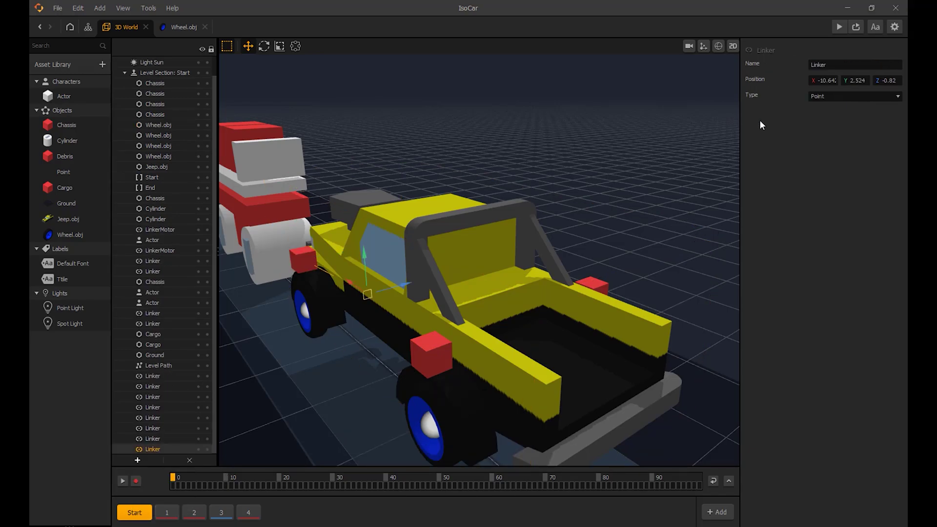
pyautogui.click(822, 98)
pyautogui.click(821, 118)
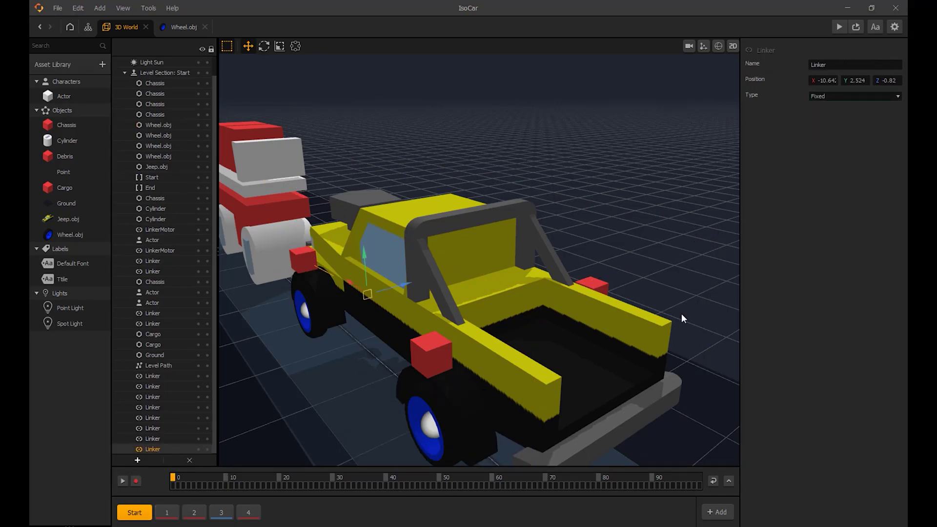
# Rename the front fixed linker at Z -0.82 as "Linker to body" and copy that name.
pyautogui.click(841, 64)
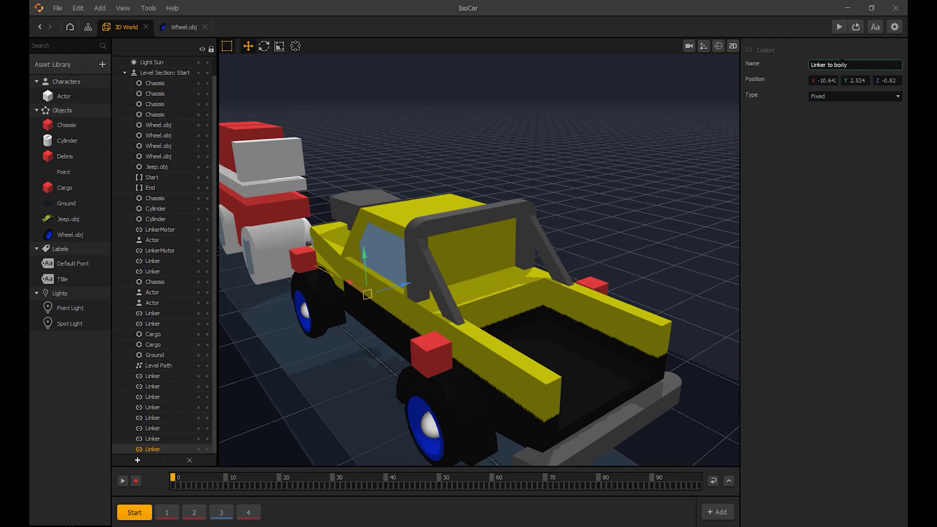
pyautogui.moveTo(856, 60); pyautogui.dragTo(801, 58)
pyautogui.hotkey('ctrl', 'c')
pyautogui.click(823, 252)
# Try to reuse the copied name "Linker to body" for the front fixed linker at Z 0.82.
pyautogui.click(165, 439)
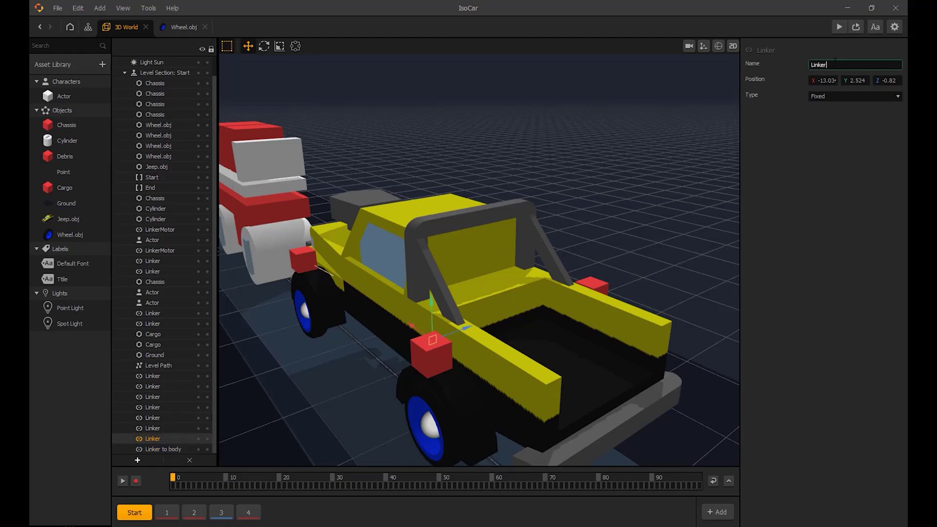
pyautogui.doubleClick(810, 64)
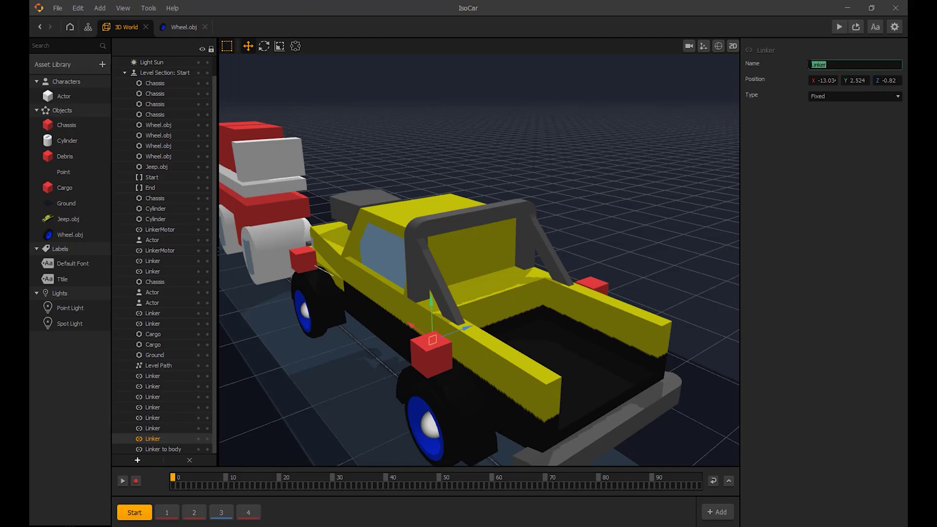
pyautogui.click(157, 430)
pyautogui.moveTo(699, 163); pyautogui.dragTo(488, 219, button='right')
pyautogui.click(826, 65)
pyautogui.hotkey('ctrl', 'v')
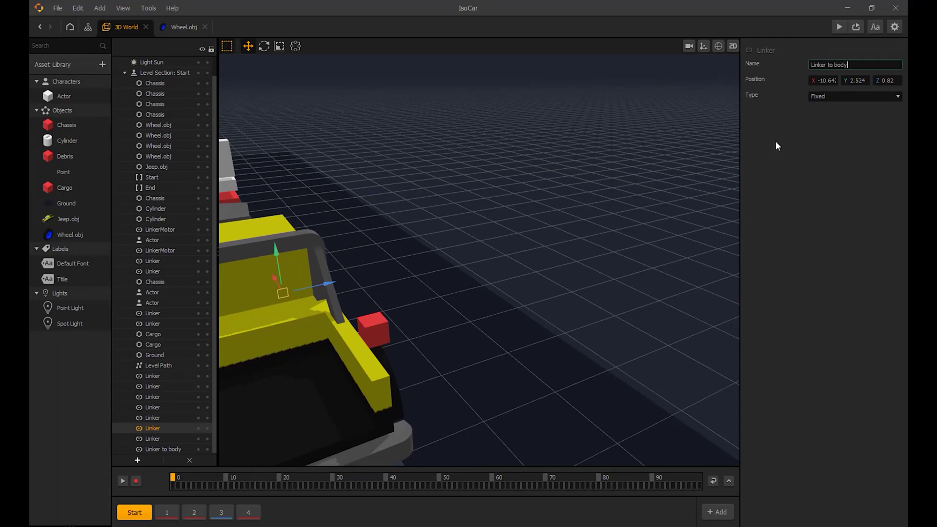
pyautogui.click(177, 419)
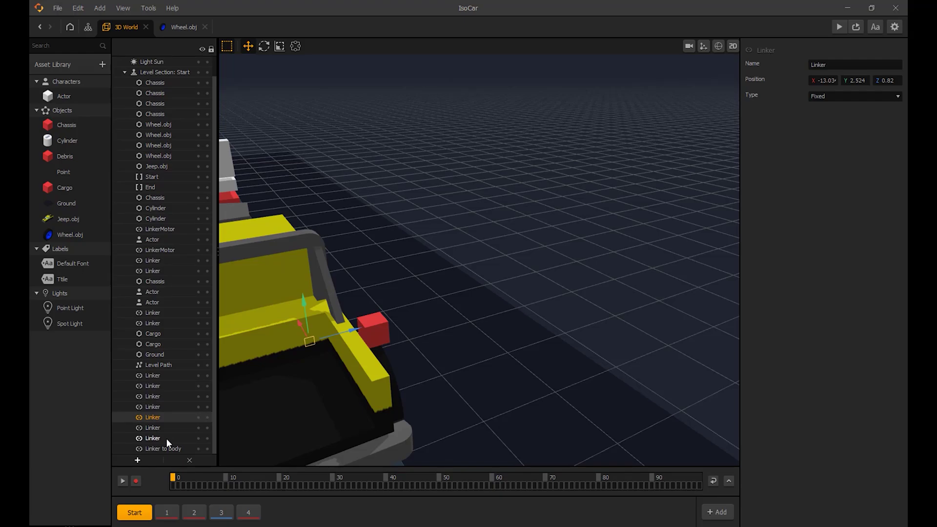
# Rename the rear fixed linker at Z -0.82 as "Linker to body".
pyautogui.click(166, 438)
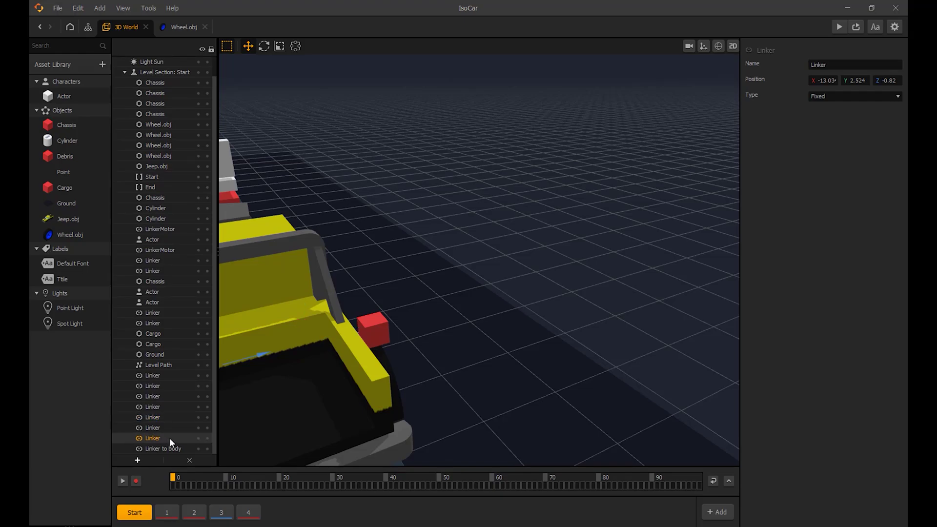
pyautogui.moveTo(837, 68); pyautogui.dragTo(783, 74)
pyautogui.hotkey('ctrl', 'v')
pyautogui.click(840, 148)
# Rename the front fixed linker at Z 0.82 as "Linker to body".
pyautogui.click(164, 431)
pyautogui.moveTo(433, 281); pyautogui.dragTo(598, 247, button='right')
pyautogui.moveTo(599, 247); pyautogui.dragTo(532, 275, button='middle')
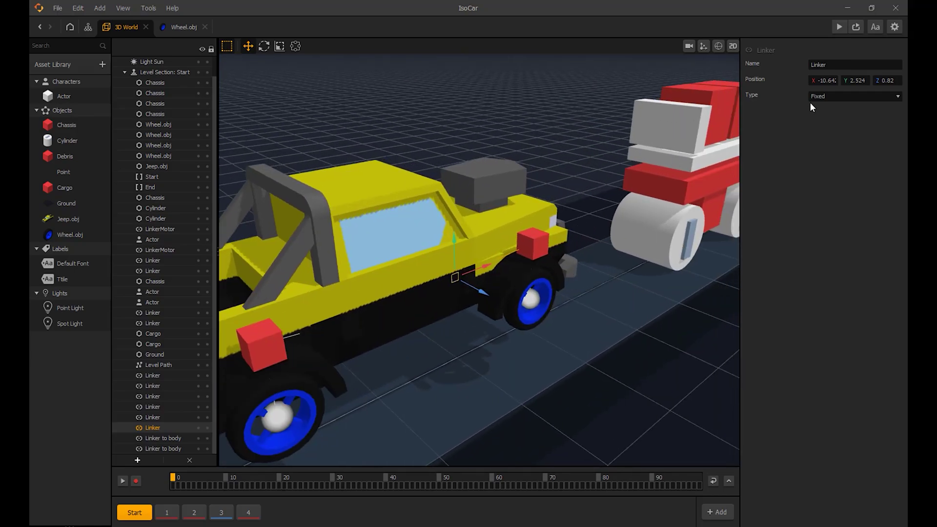
pyautogui.doubleClick(820, 65)
pyautogui.hotkey('ctrl', 'v')
pyautogui.click(794, 156)
# Rename the rear fixed linker at Z 0.82 as "Linker to body" and check all four body linkers.
pyautogui.click(175, 416)
pyautogui.moveTo(251, 400); pyautogui.dragTo(390, 311, button='middle')
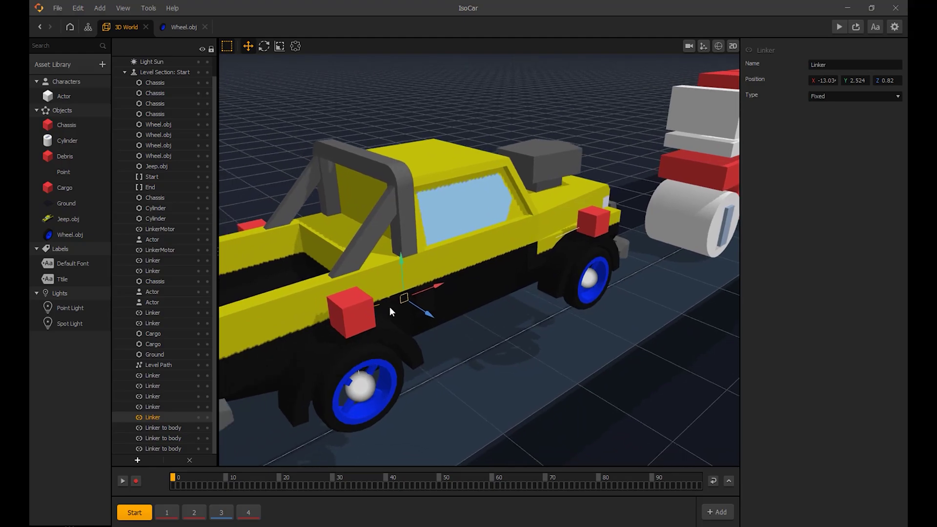
pyautogui.doubleClick(825, 64)
pyautogui.hotkey('ctrl', 'v')
pyautogui.press('Return')
pyautogui.click(609, 125)
pyautogui.click(168, 417)
pyautogui.click(170, 428)
pyautogui.click(172, 438)
pyautogui.click(174, 449)
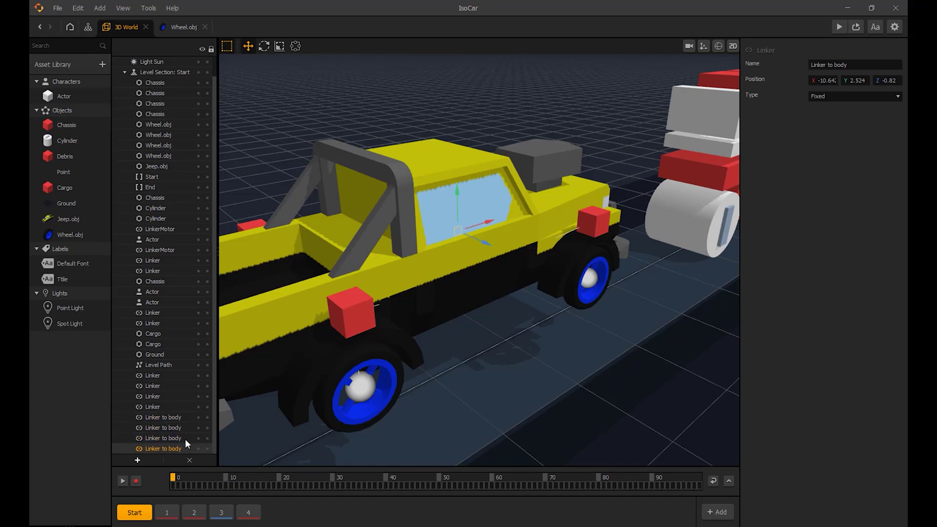
pyautogui.click(225, 173)
# Join the front and rear Chassis blocks at Z -1.639 with a Fixed linker named "Support".
pyautogui.moveTo(288, 153); pyautogui.dragTo(355, 214, button='middle')
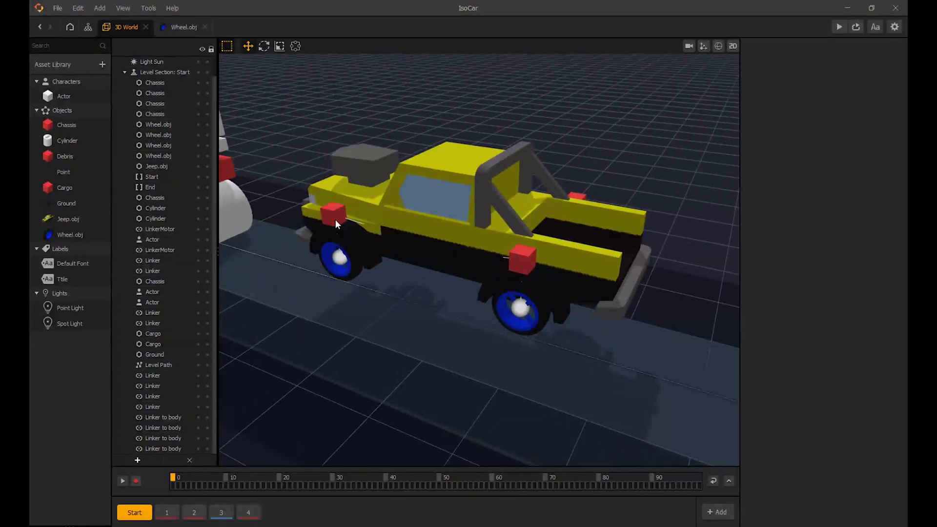
pyautogui.click(334, 218)
pyautogui.keyDown('shift'); pyautogui.click(526, 255); pyautogui.keyUp('shift')
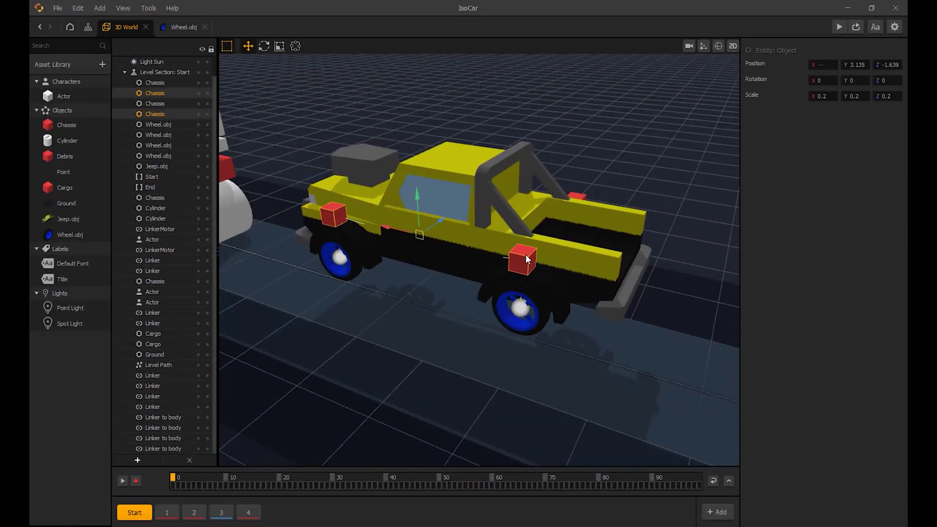
pyautogui.click(138, 460)
pyautogui.click(148, 506)
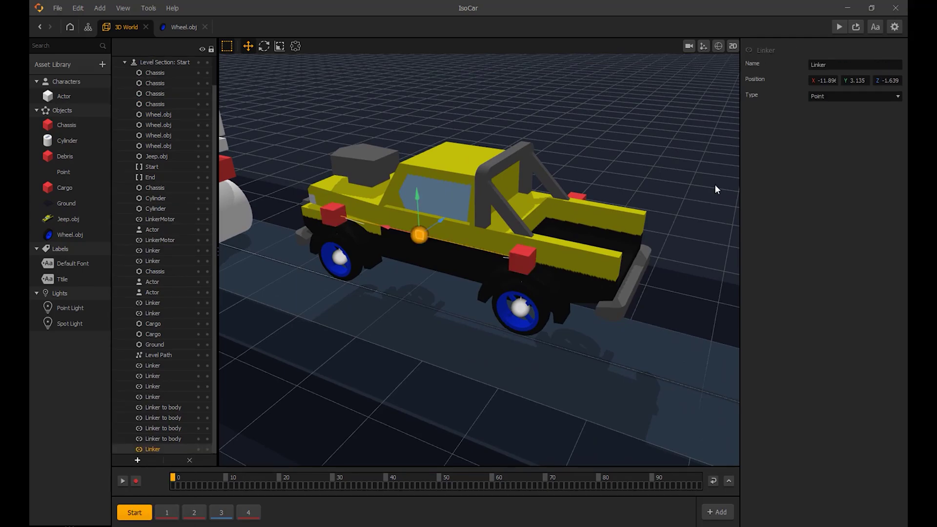
pyautogui.click(855, 65)
pyautogui.write('Support')
pyautogui.click(820, 97)
pyautogui.click(827, 119)
pyautogui.click(637, 124)
# Join the front and rear Chassis blocks at Z 1.639 with a Fixed linker named "Support", and check both support linkers.
pyautogui.moveTo(637, 124); pyautogui.dragTo(532, 146, button='middle')
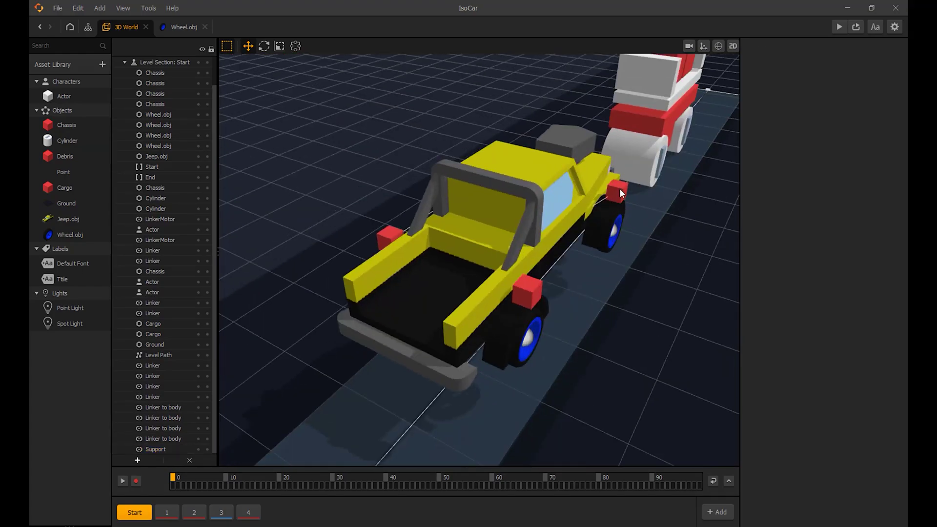
pyautogui.click(621, 193)
pyautogui.keyDown('shift'); pyautogui.click(530, 285); pyautogui.keyUp('shift')
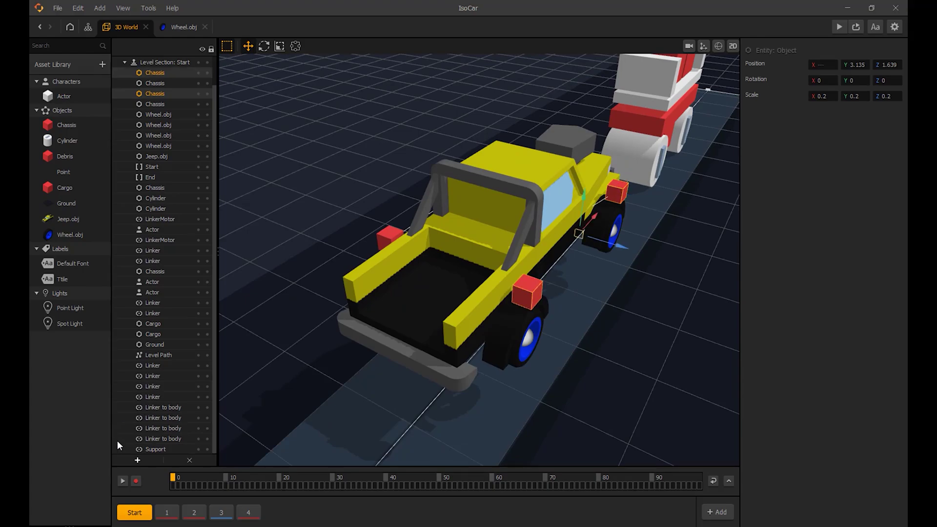
pyautogui.click(138, 460)
pyautogui.click(155, 504)
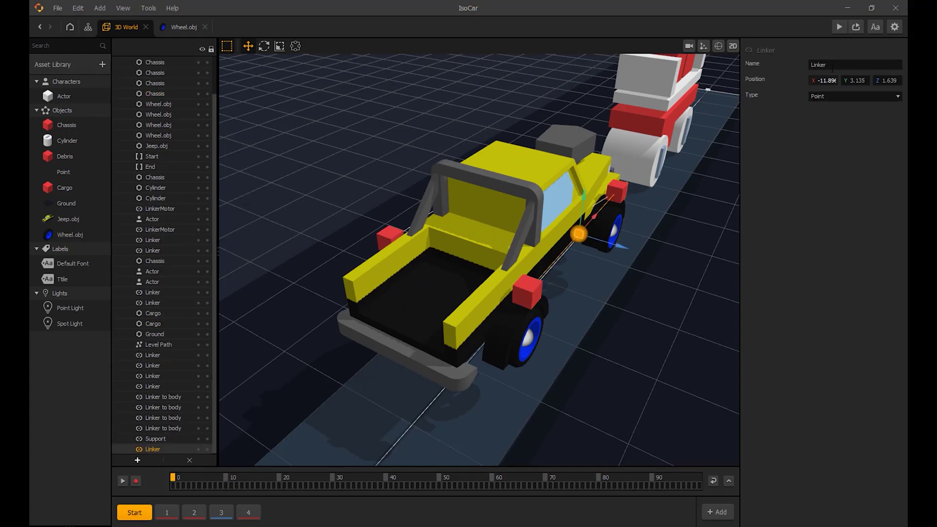
pyautogui.write('Support')
pyautogui.click(830, 95)
pyautogui.click(821, 120)
pyautogui.click(470, 74)
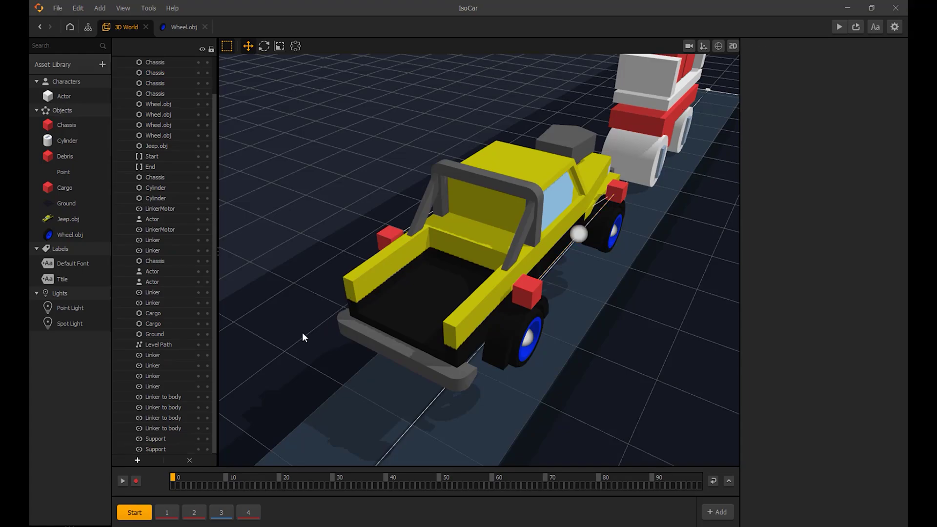
pyautogui.click(171, 439)
pyautogui.click(167, 450)
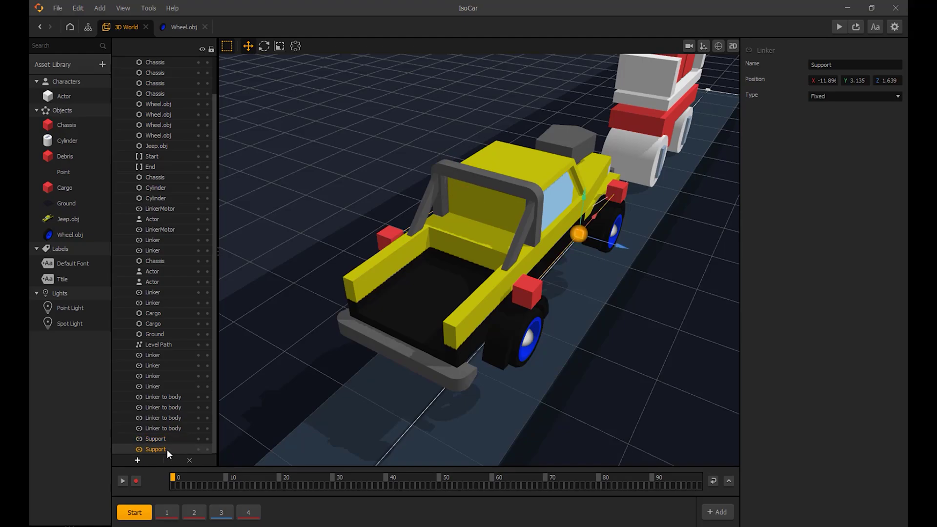
pyautogui.click(322, 187)
# Rename the hinge linkers of both rear wheels as "LinkerBack".
pyautogui.moveTo(572, 267); pyautogui.dragTo(417, 322, button='middle')
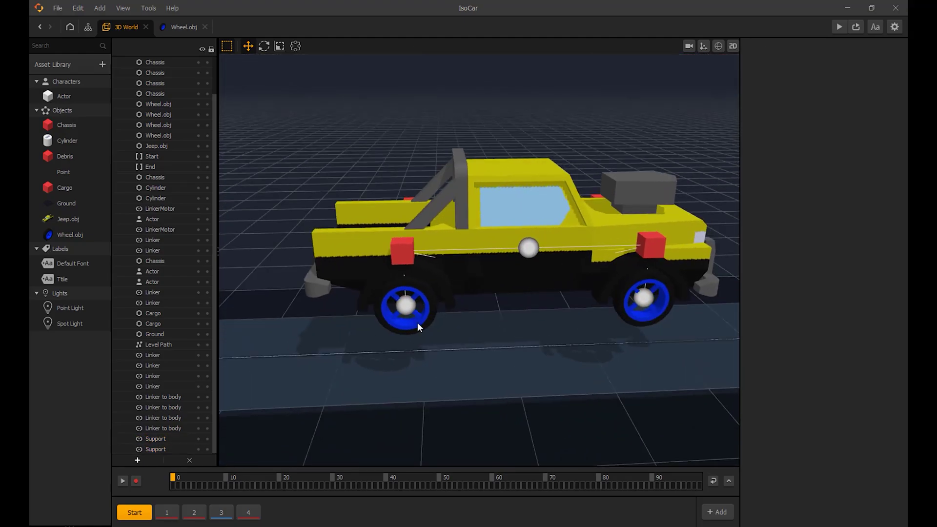
pyautogui.click(405, 305)
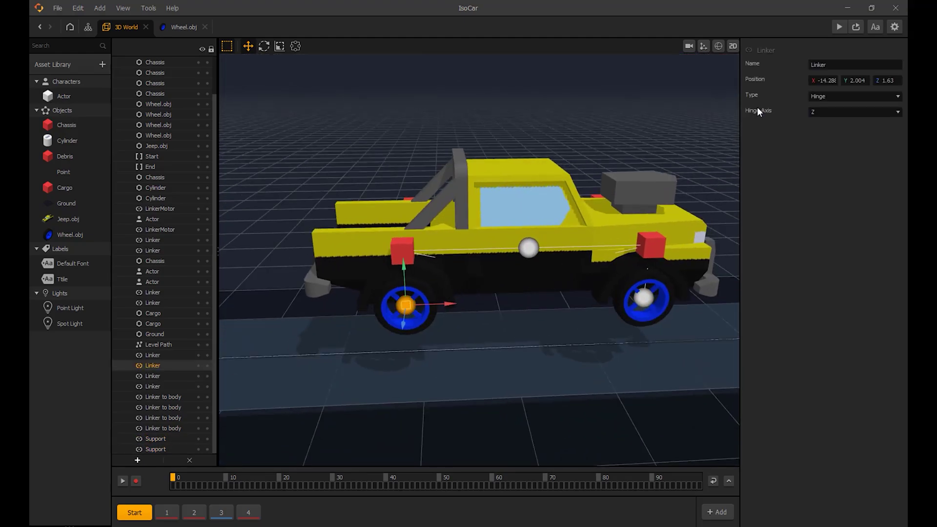
pyautogui.click(835, 67)
pyautogui.press('Return')
pyautogui.click(169, 374)
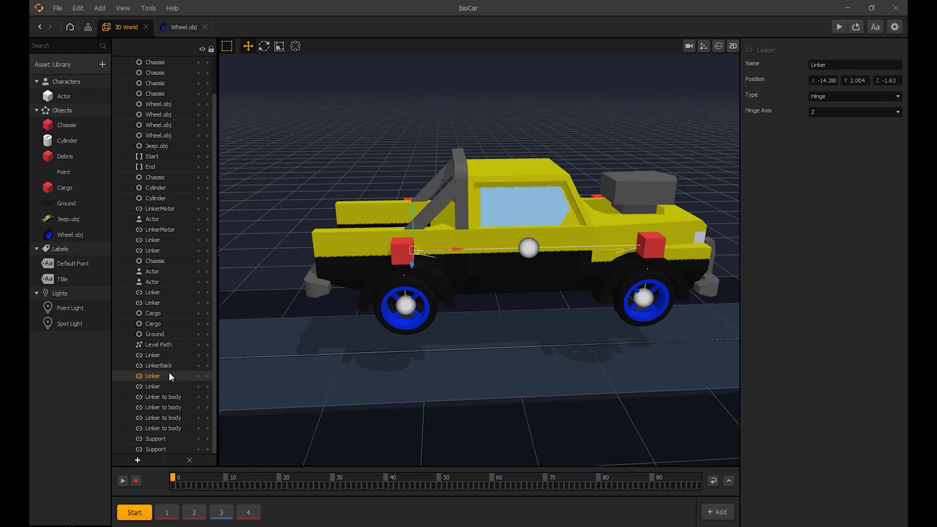
pyautogui.moveTo(364, 166); pyautogui.dragTo(817, 153, button='middle')
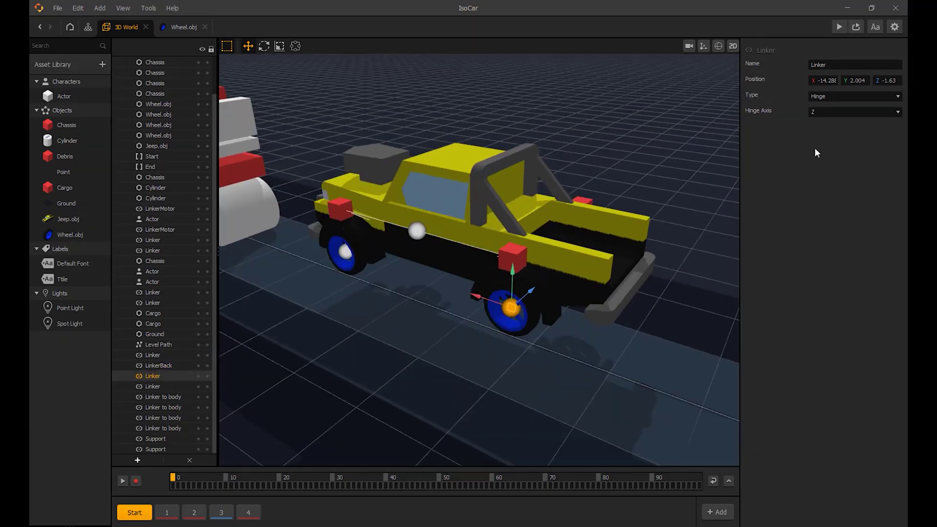
pyautogui.click(840, 62)
pyautogui.click(837, 201)
# Rename the hinge linkers of both front wheels as "LinkerFront".
pyautogui.click(153, 387)
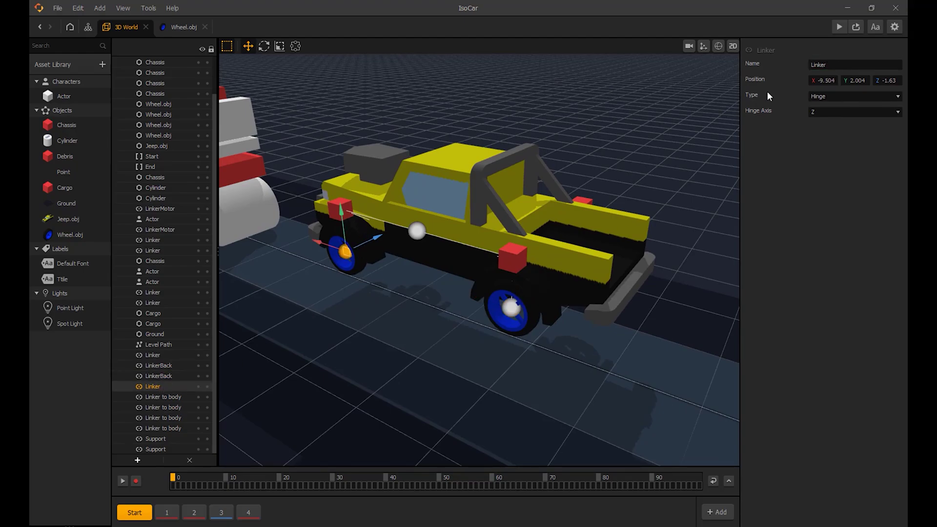
pyautogui.click(838, 65)
pyautogui.click(820, 199)
pyautogui.moveTo(636, 130); pyautogui.dragTo(488, 128, button='middle')
pyautogui.click(647, 292)
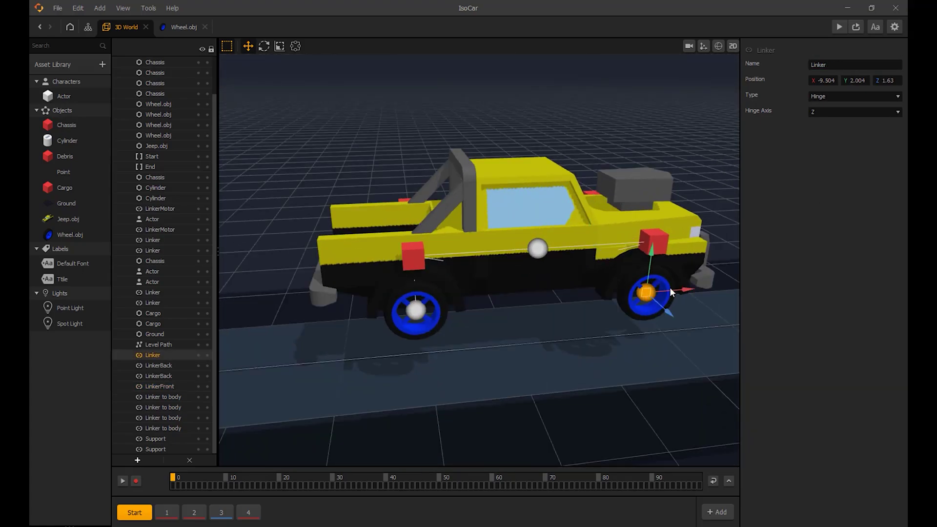
pyautogui.click(857, 65)
pyautogui.press('Return')
pyautogui.click(584, 89)
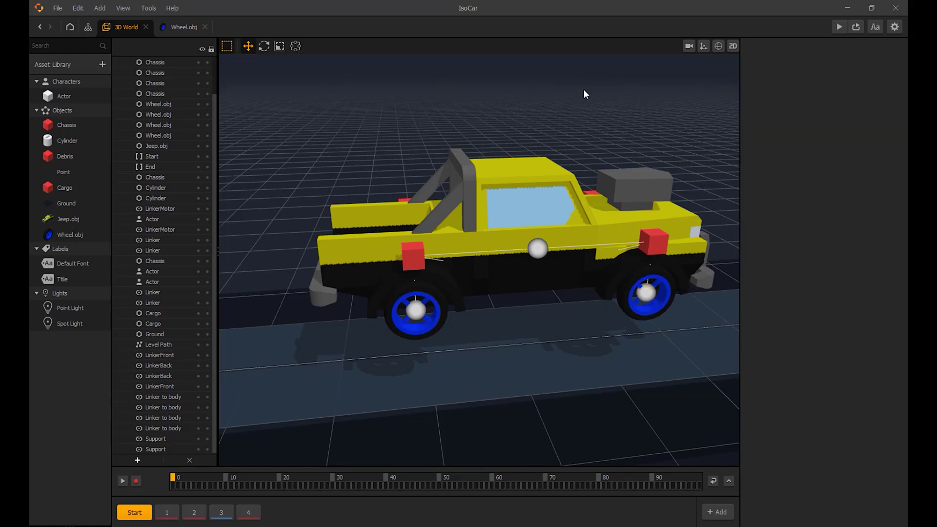
# Open the Chassis object's logic graph and delete its Motor node.
pyautogui.moveTo(628, 129); pyautogui.dragTo(438, 247, button='middle')
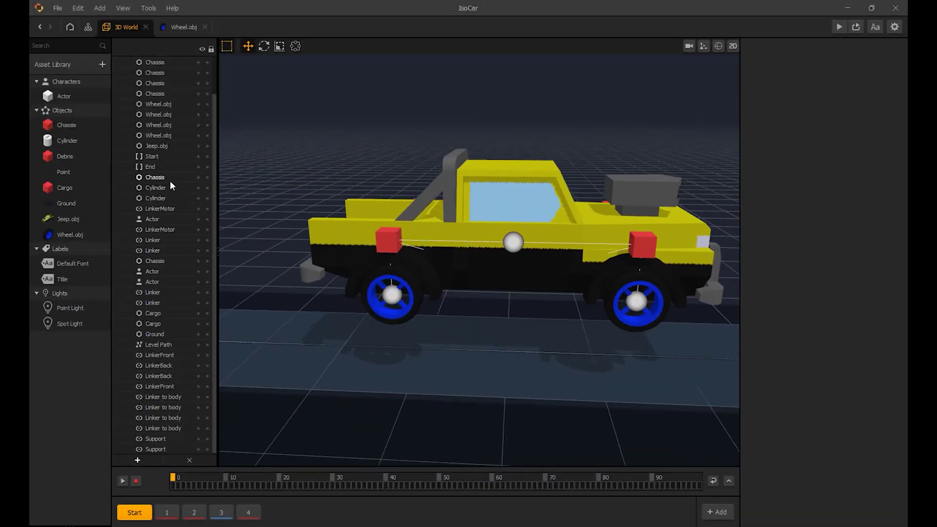
pyautogui.doubleClick(88, 123)
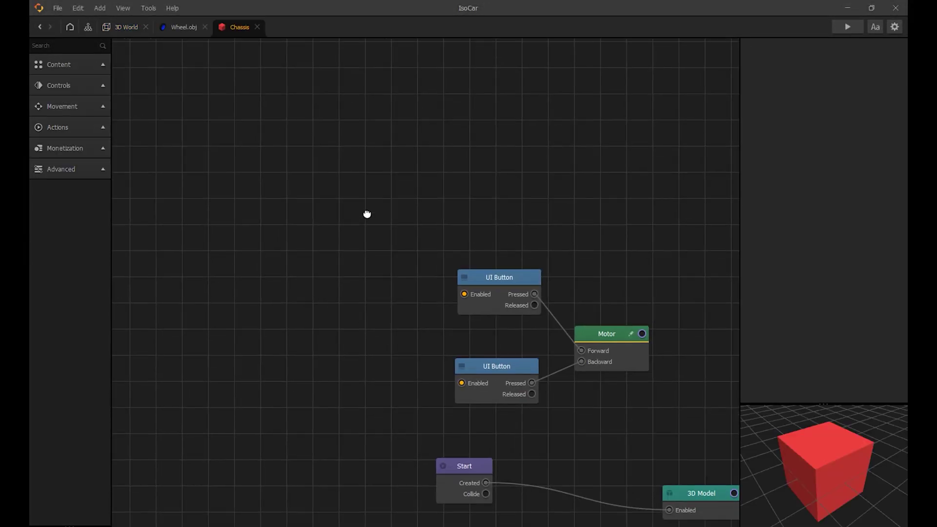
pyautogui.click(452, 255)
pyautogui.press('Delete')
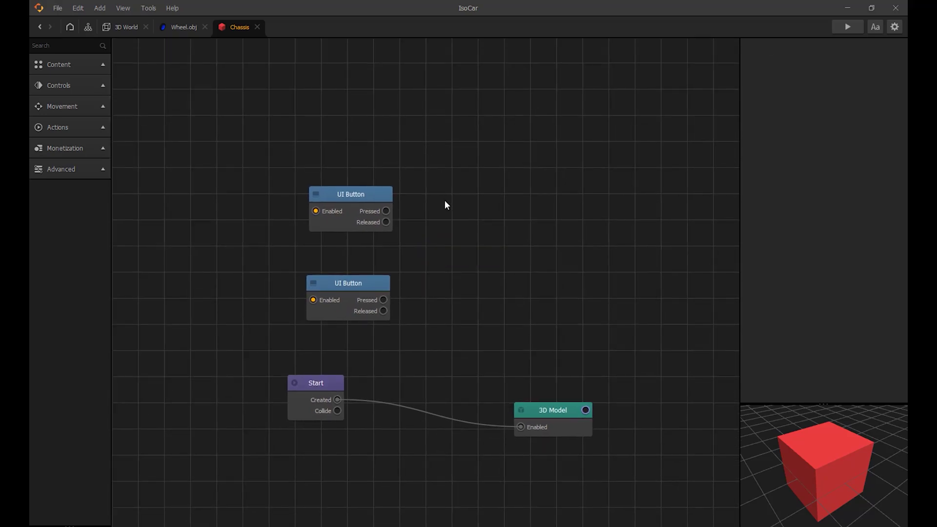
# Add a Motor node beside the upper UI Button node and set its linker name to "LinkerFront".
pyautogui.click(82, 45)
pyautogui.write('moto')
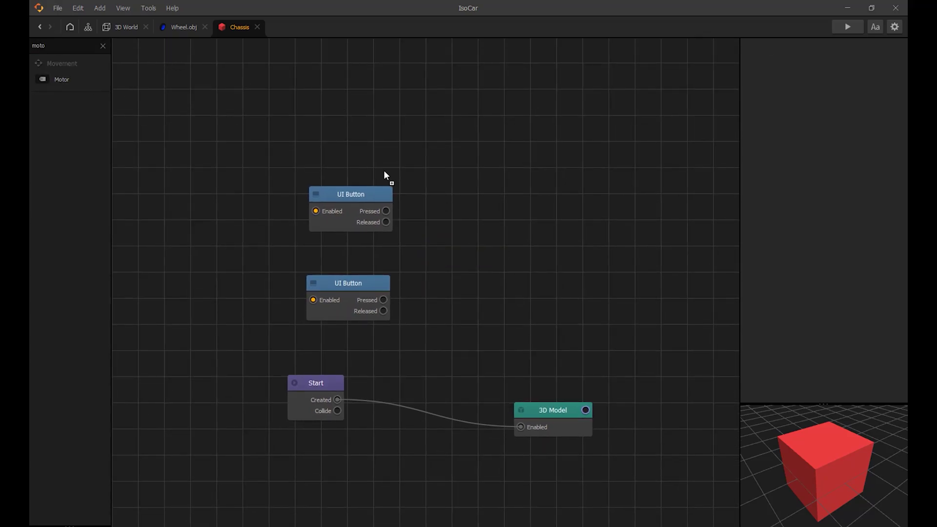
pyautogui.moveTo(384, 175); pyautogui.dragTo(467, 191)
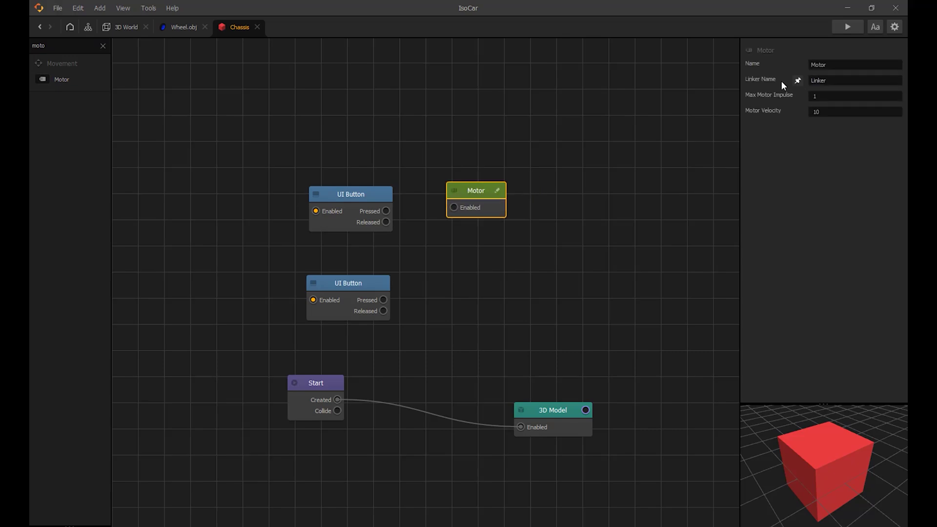
pyautogui.click(838, 82)
pyautogui.click(486, 222)
# Duplicate the Motor node, set the copy's linker name to "LinkerBack" and place it beside the lower UI Button node.
pyautogui.click(483, 200)
pyautogui.hotkey('ctrl', 'd')
pyautogui.doubleClick(837, 80)
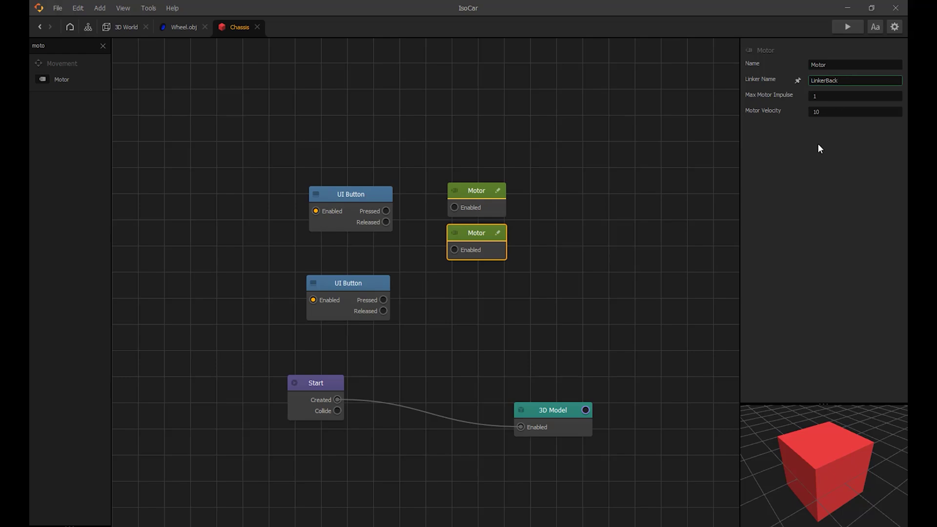
pyautogui.click(628, 203)
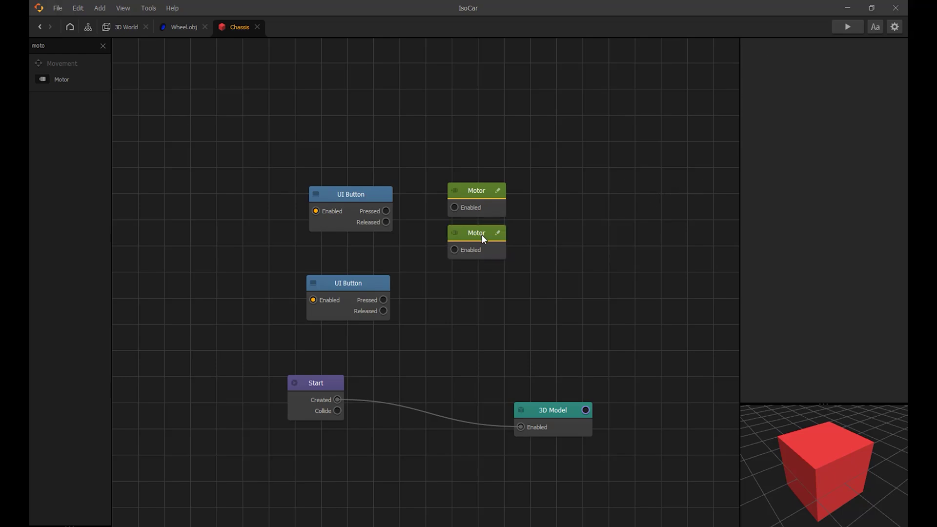
pyautogui.moveTo(475, 237); pyautogui.dragTo(477, 277)
# Set the LinkerFront Motor's velocity to -10 and connect each UI Button's Pressed output to the Enabled input of its neighbouring Motor.
pyautogui.click(485, 201)
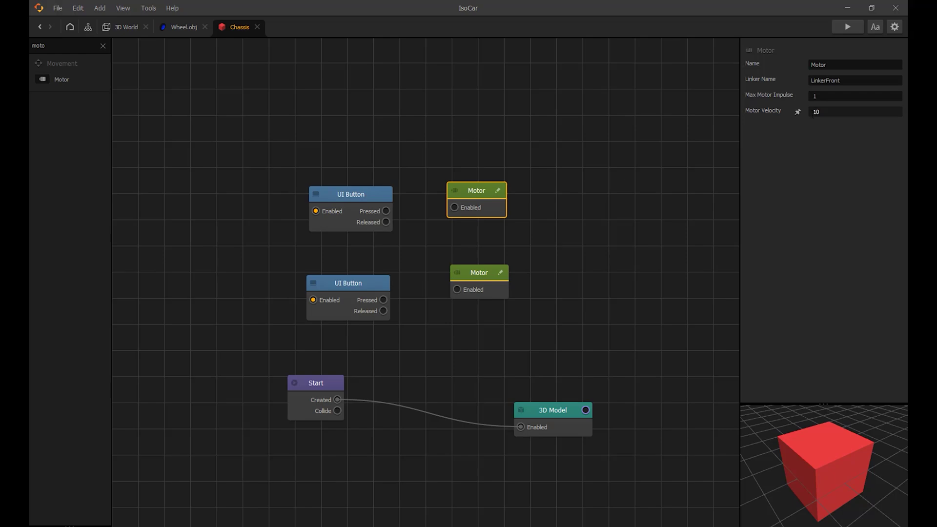
pyautogui.click(579, 289)
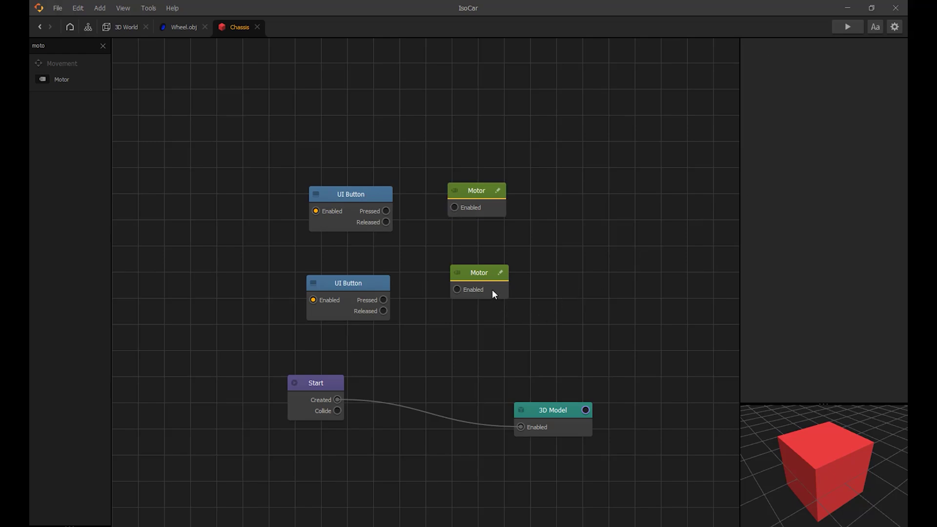
pyautogui.click(488, 289)
pyautogui.moveTo(386, 210); pyautogui.dragTo(462, 207)
pyautogui.click(376, 283)
pyautogui.moveTo(384, 300); pyautogui.dragTo(455, 288)
# Check the linker names and velocities of both Motor nodes and the button assignments of the UI Button nodes.
pyautogui.click(479, 271)
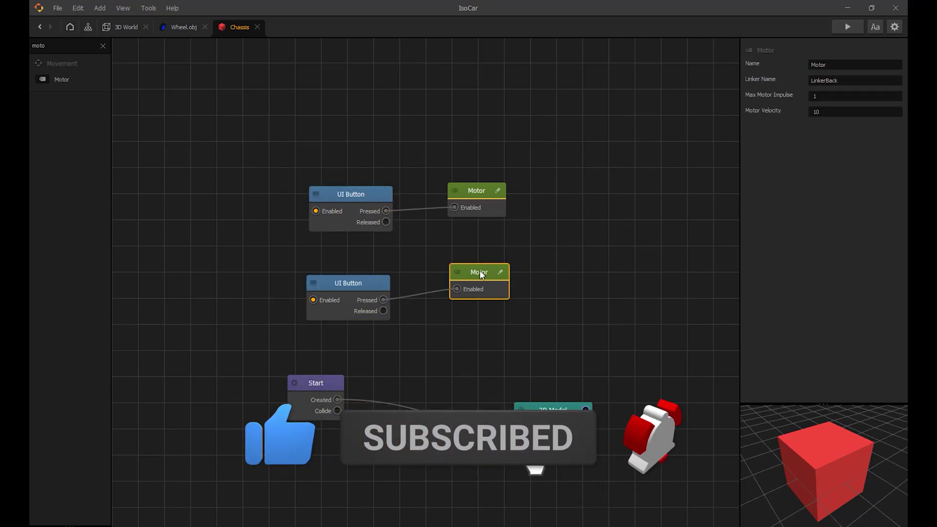
pyautogui.click(366, 191)
pyautogui.click(474, 192)
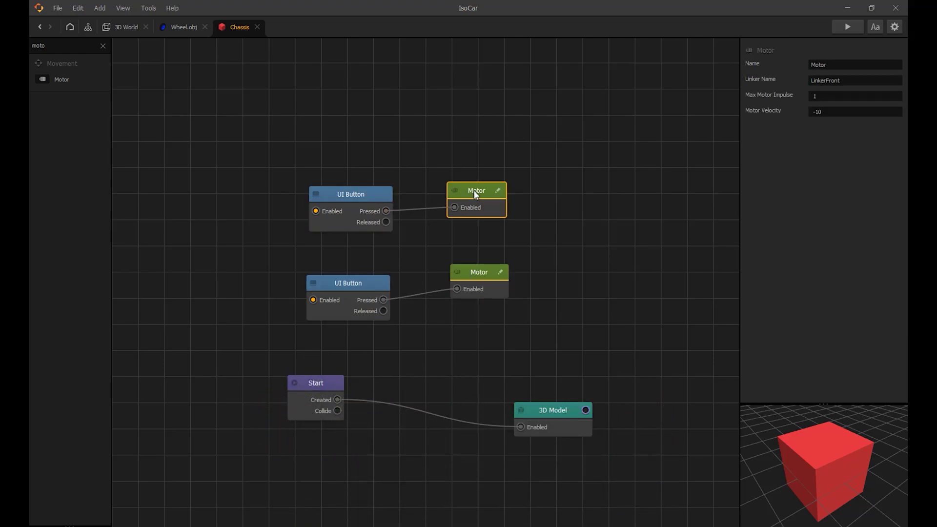
pyautogui.click(360, 292)
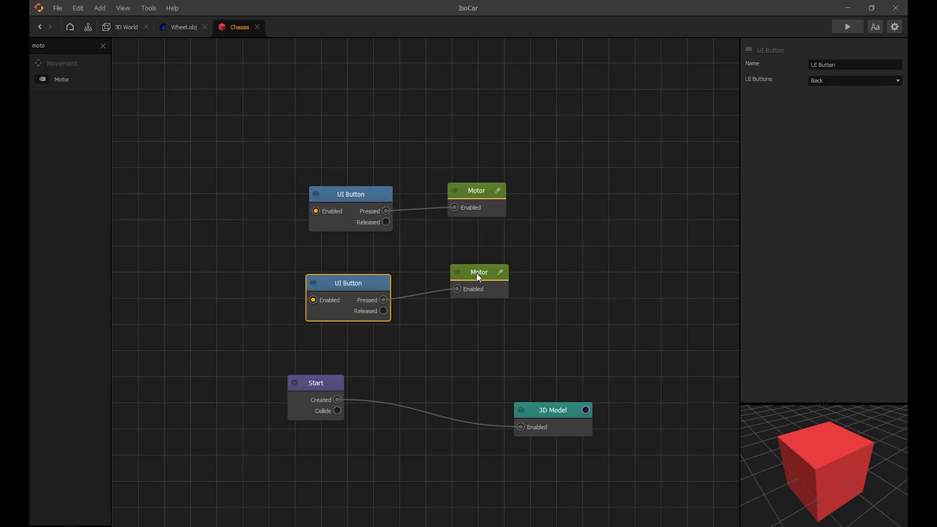
pyautogui.click(477, 275)
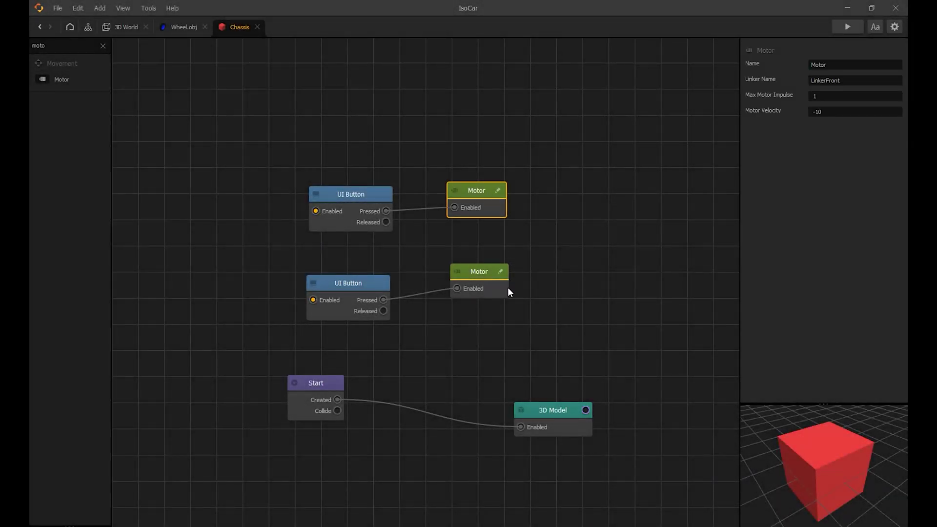
pyautogui.click(507, 288)
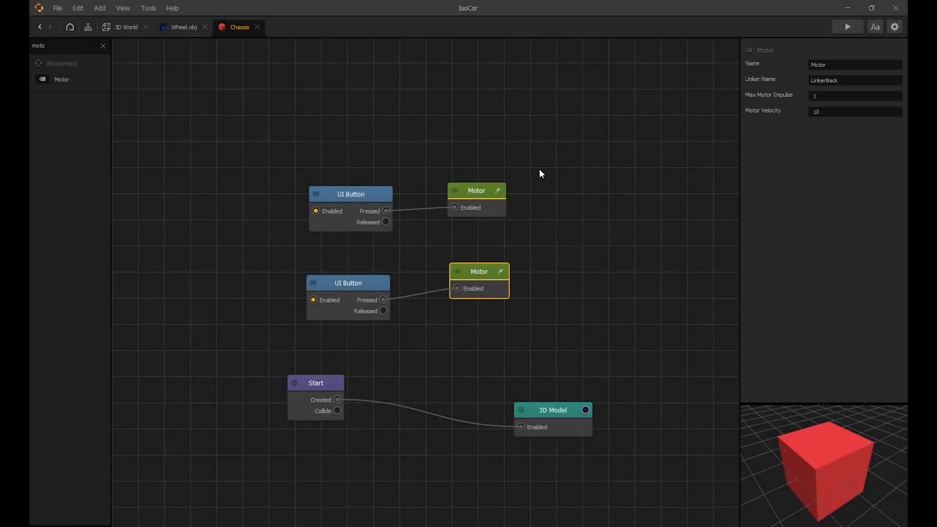
# Examine the jeep body's collision shape in the 3D World from the side and the rear.
pyautogui.click(124, 30)
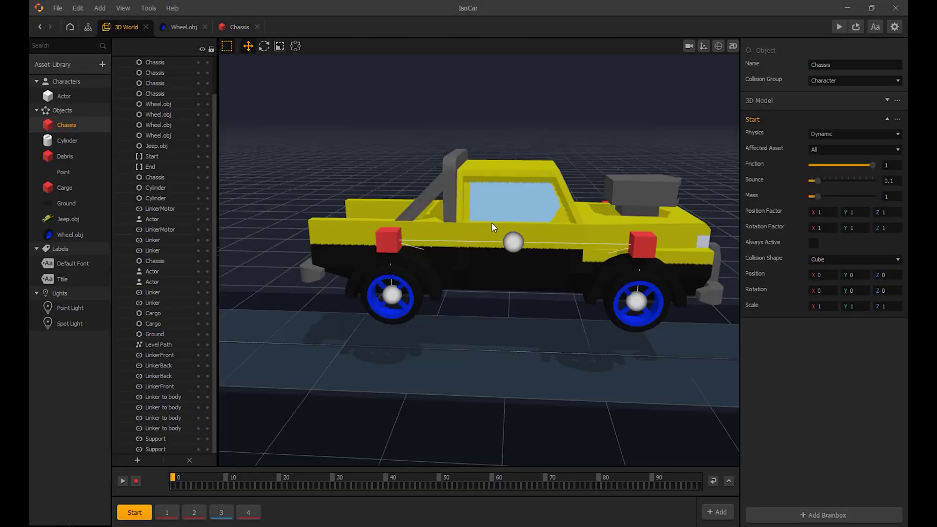
pyautogui.scroll(-3, 491, 225)
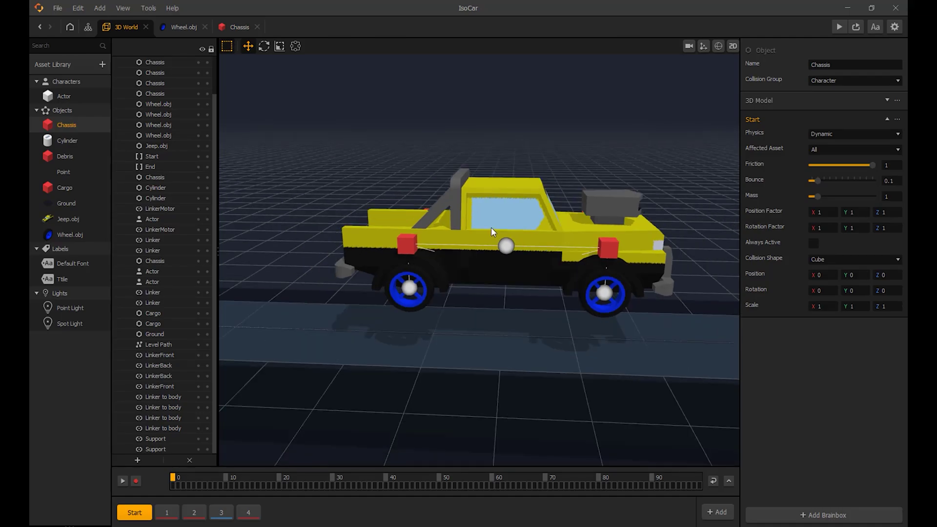
pyautogui.moveTo(479, 233); pyautogui.dragTo(650, 222, button='middle')
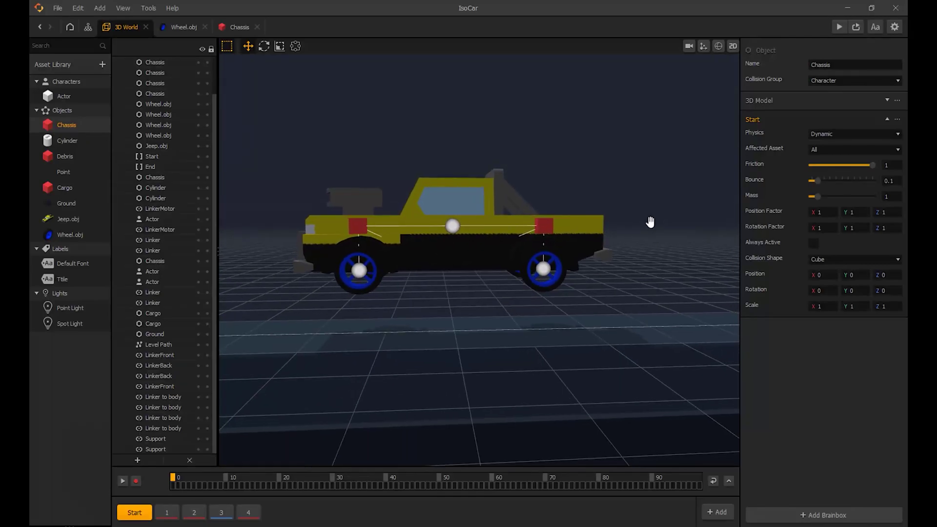
pyautogui.click(718, 47)
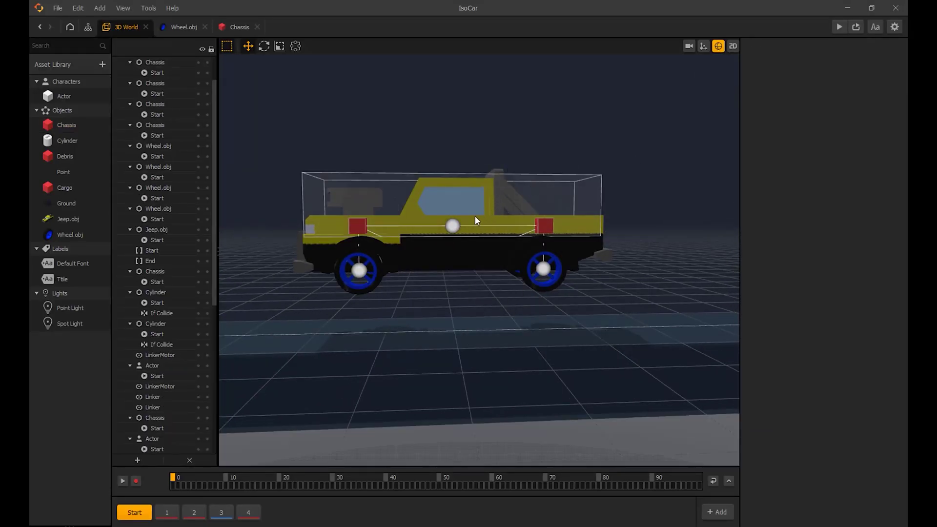
pyautogui.moveTo(477, 221); pyautogui.dragTo(481, 314, button='middle')
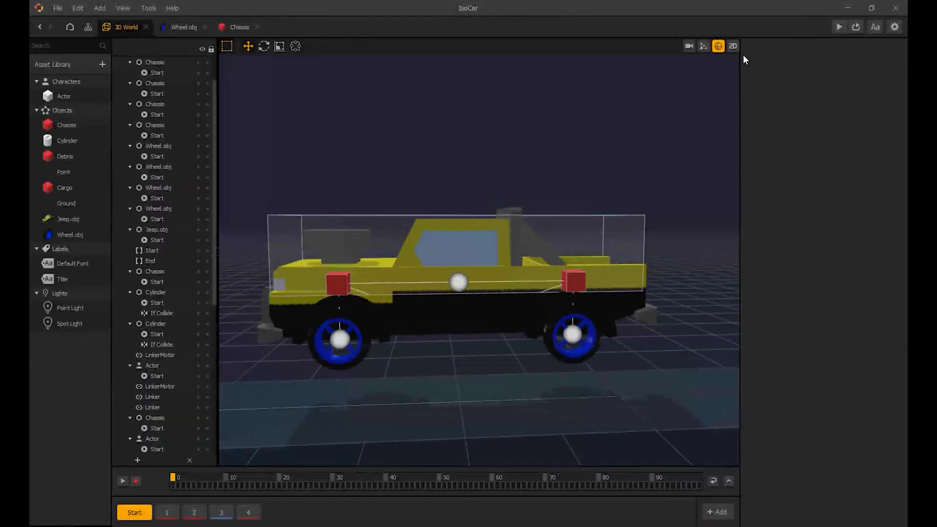
pyautogui.click(718, 46)
pyautogui.moveTo(715, 125); pyautogui.dragTo(555, 211, button='middle')
pyautogui.click(527, 234)
pyautogui.click(722, 47)
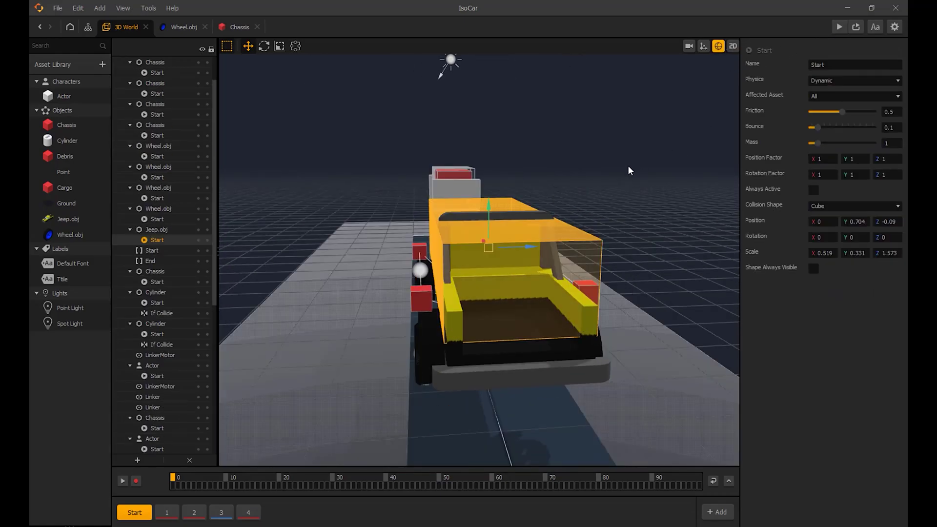
pyautogui.moveTo(625, 166); pyautogui.dragTo(614, 171, button='middle')
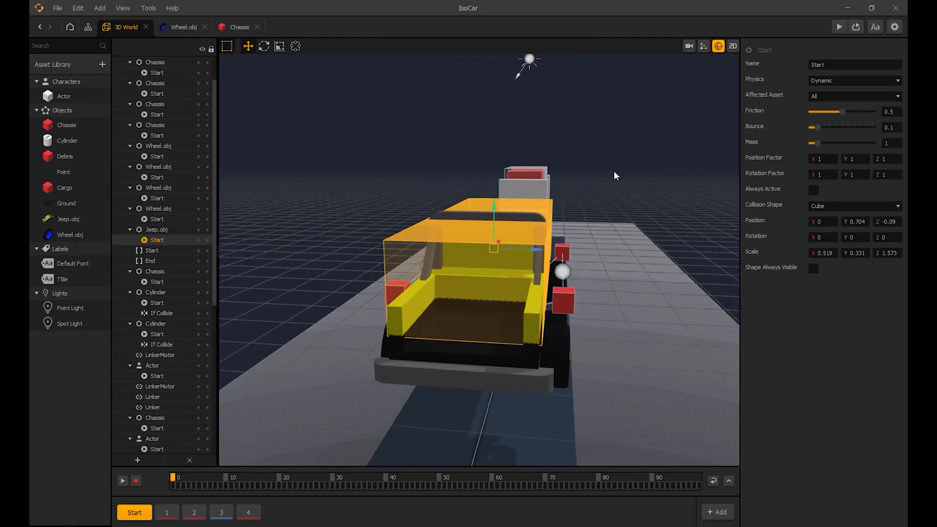
pyautogui.click(723, 44)
# Run the game preview, test-drive the jeep against the cargo vehicle and close the preview.
pyautogui.click(839, 27)
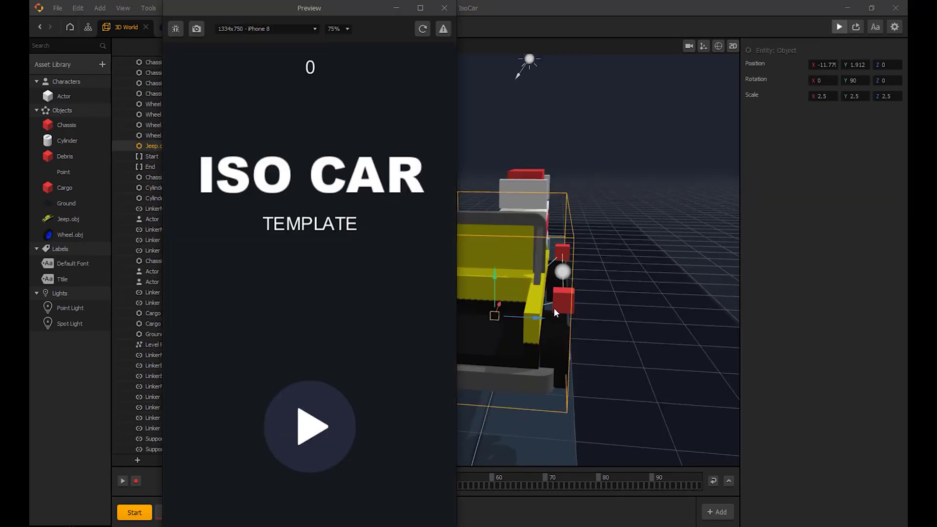
pyautogui.click(295, 459)
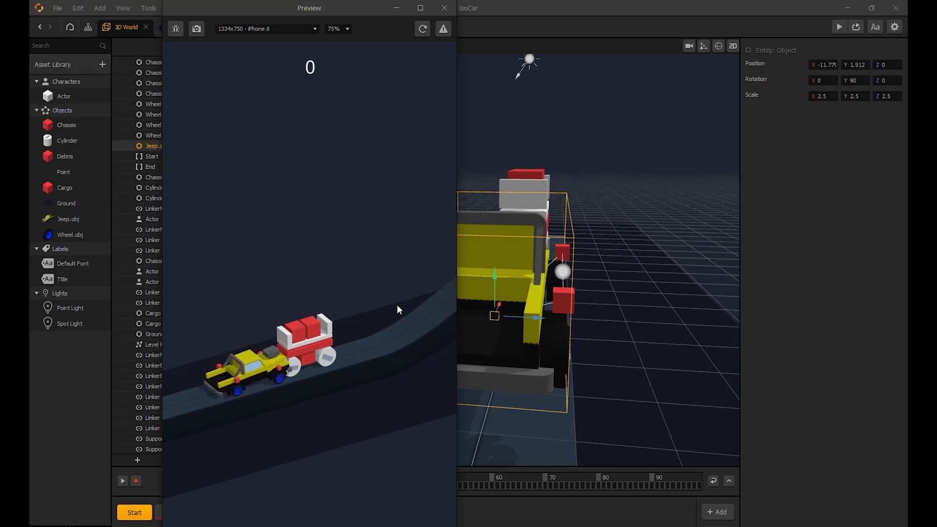
pyautogui.click(445, 12)
# Select the first "Linker to body" linker and examine its placement from both sides of the jeep.
pyautogui.click(635, 238)
pyautogui.moveTo(561, 242); pyautogui.dragTo(538, 282, button='middle')
pyautogui.click(171, 397)
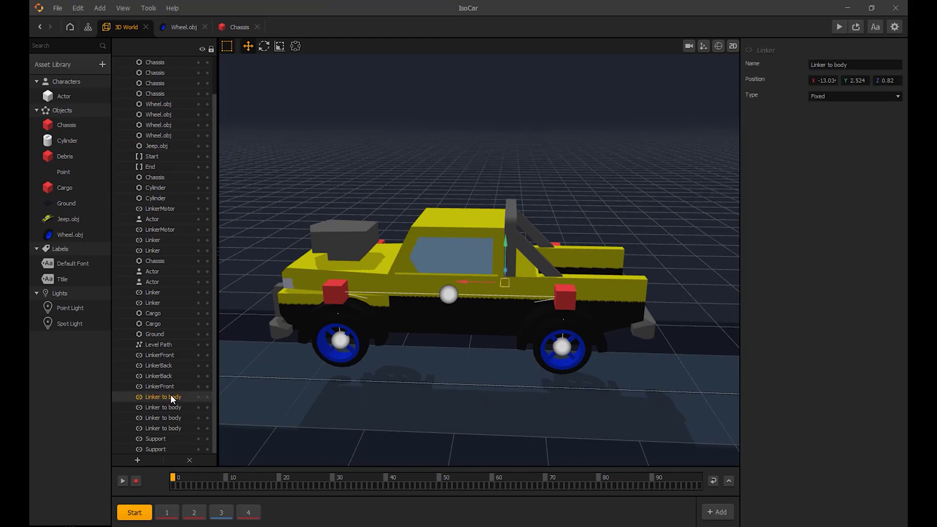
pyautogui.moveTo(233, 383); pyautogui.dragTo(437, 250)
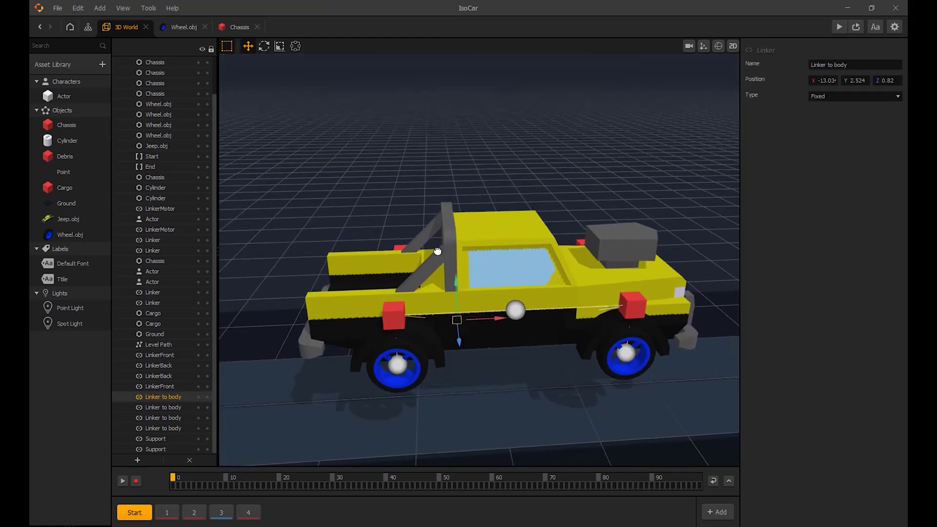